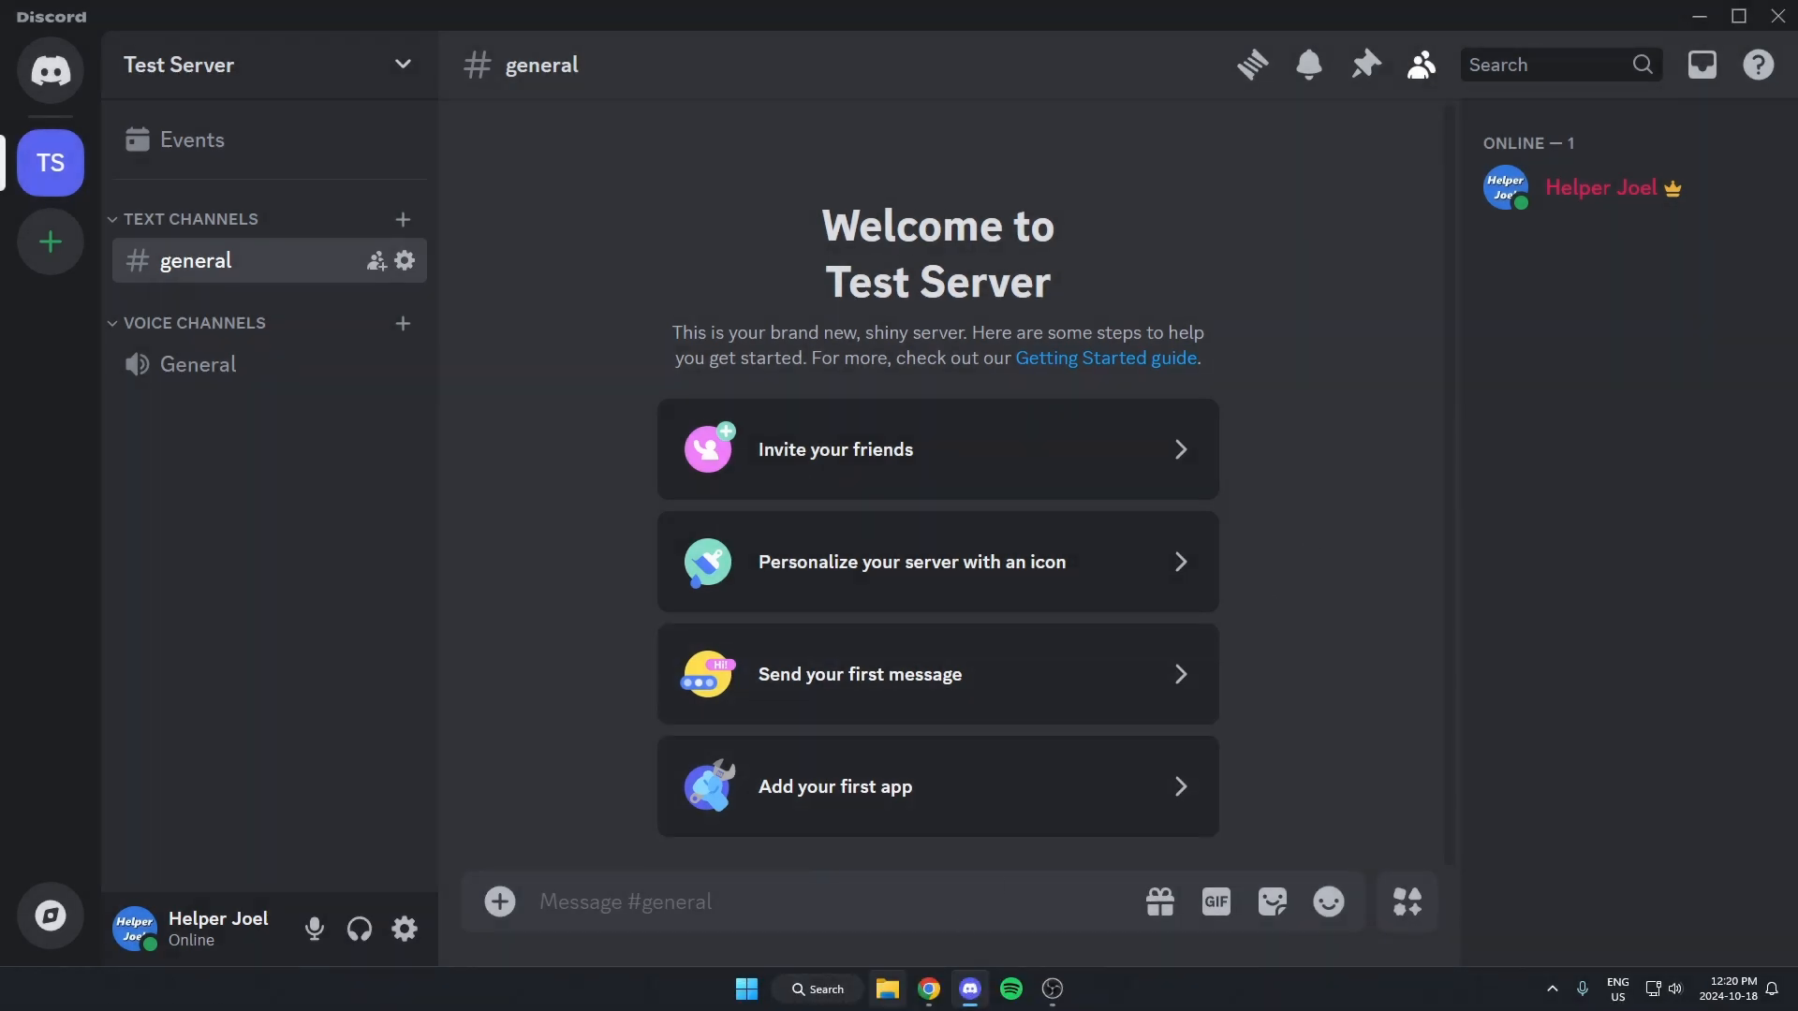
- Bring the Chrome window with the tickettool.xyz homepage to the front
{"action": "left_click", "coordinate": [928, 989]}
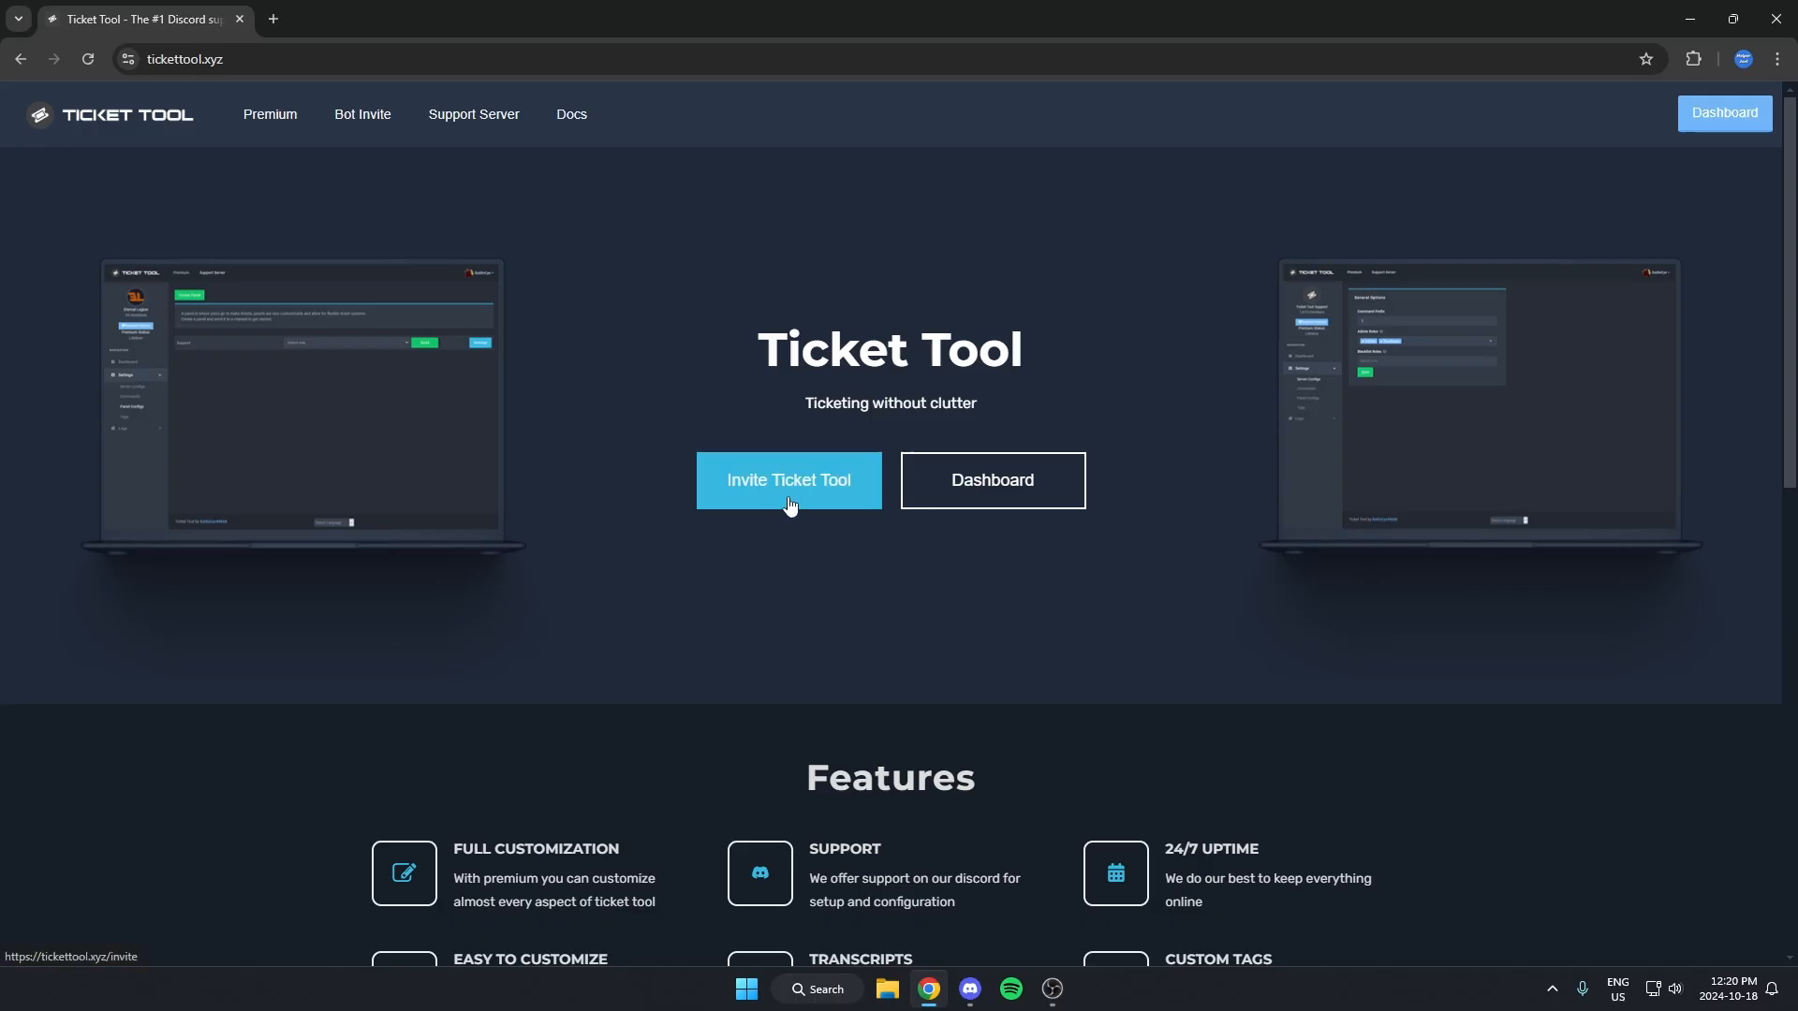
- Invite the Ticket Tool bot, choosing Test Server and continuing to its permissions
{"action": "left_click", "coordinate": [788, 501]}
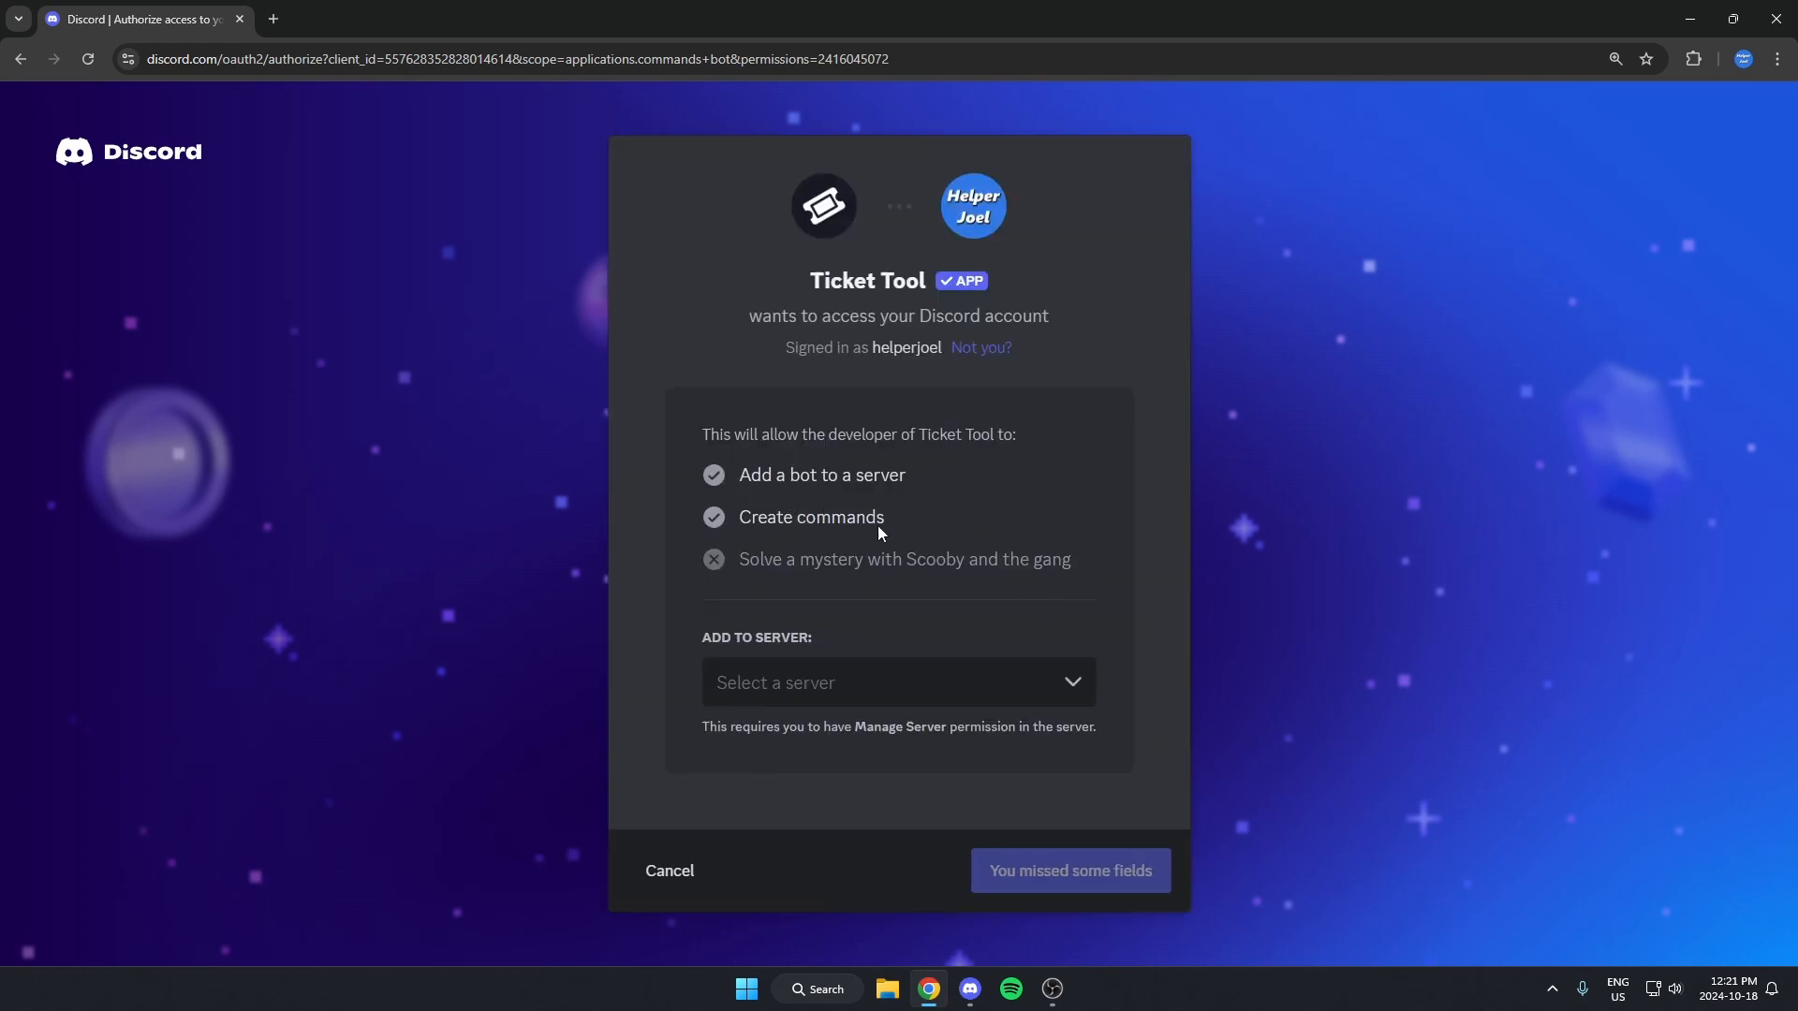
{"action": "left_click", "coordinate": [816, 689]}
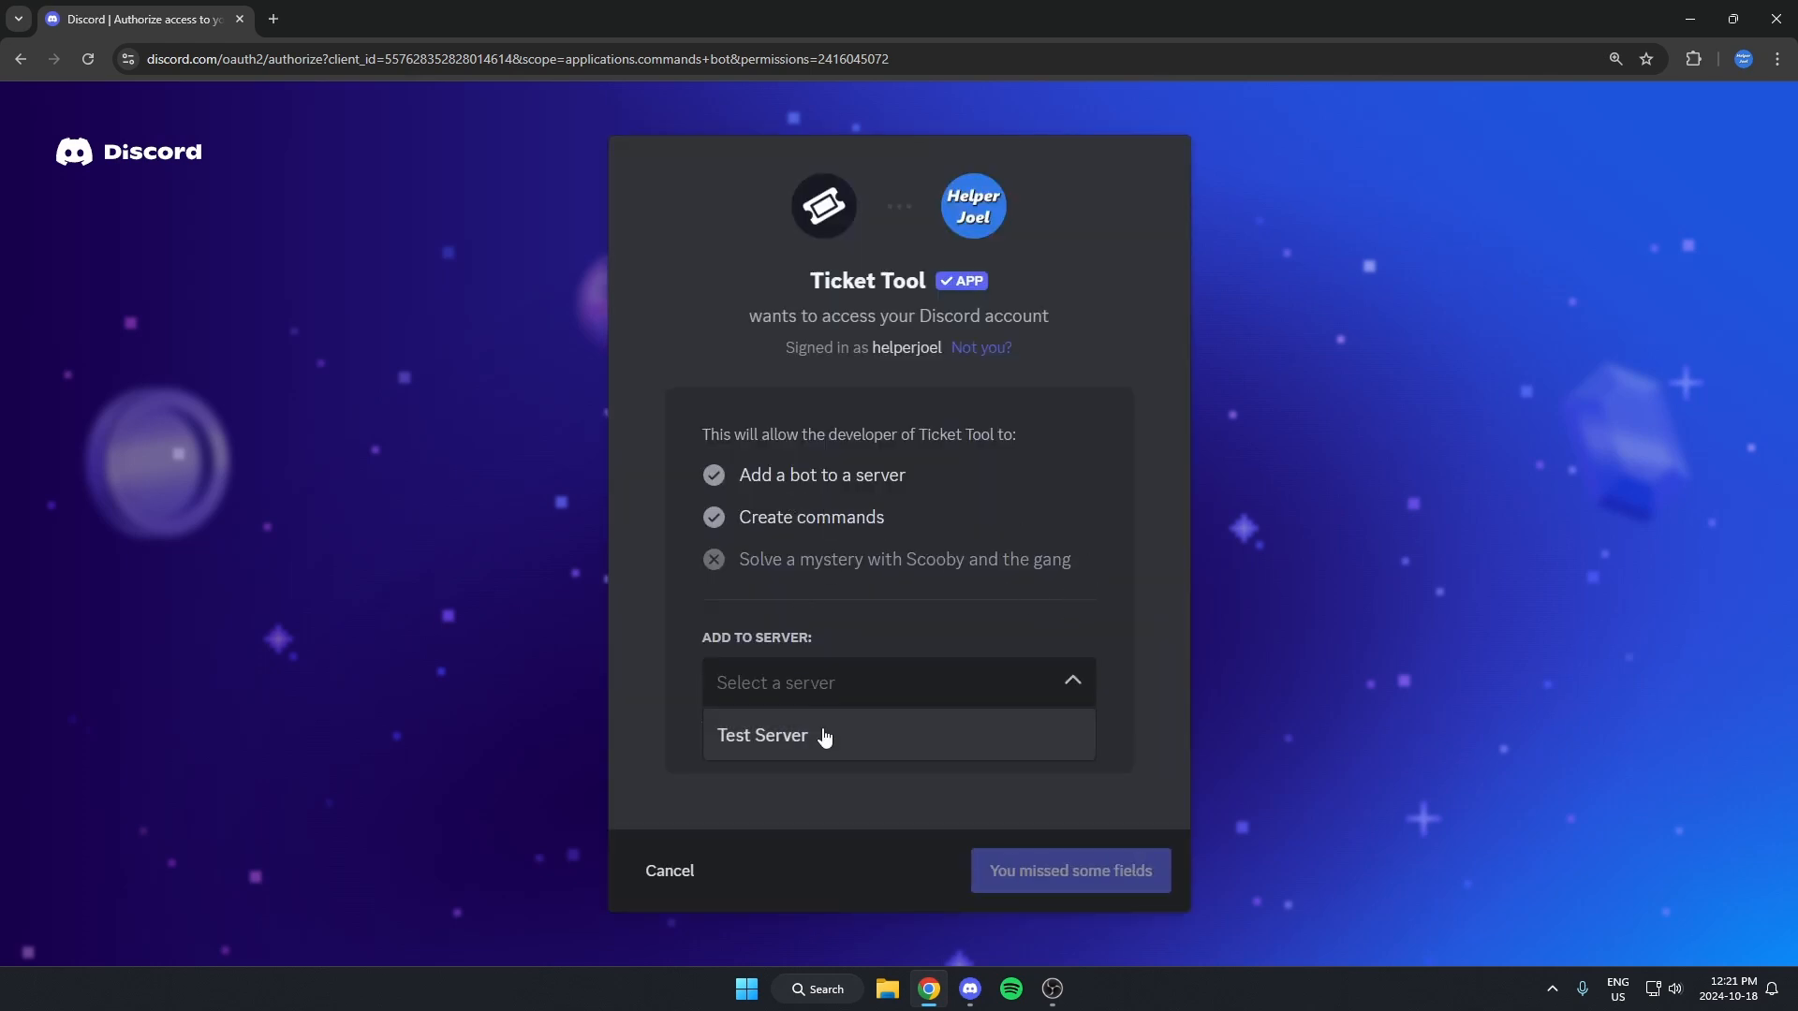
{"action": "left_click", "coordinate": [821, 731]}
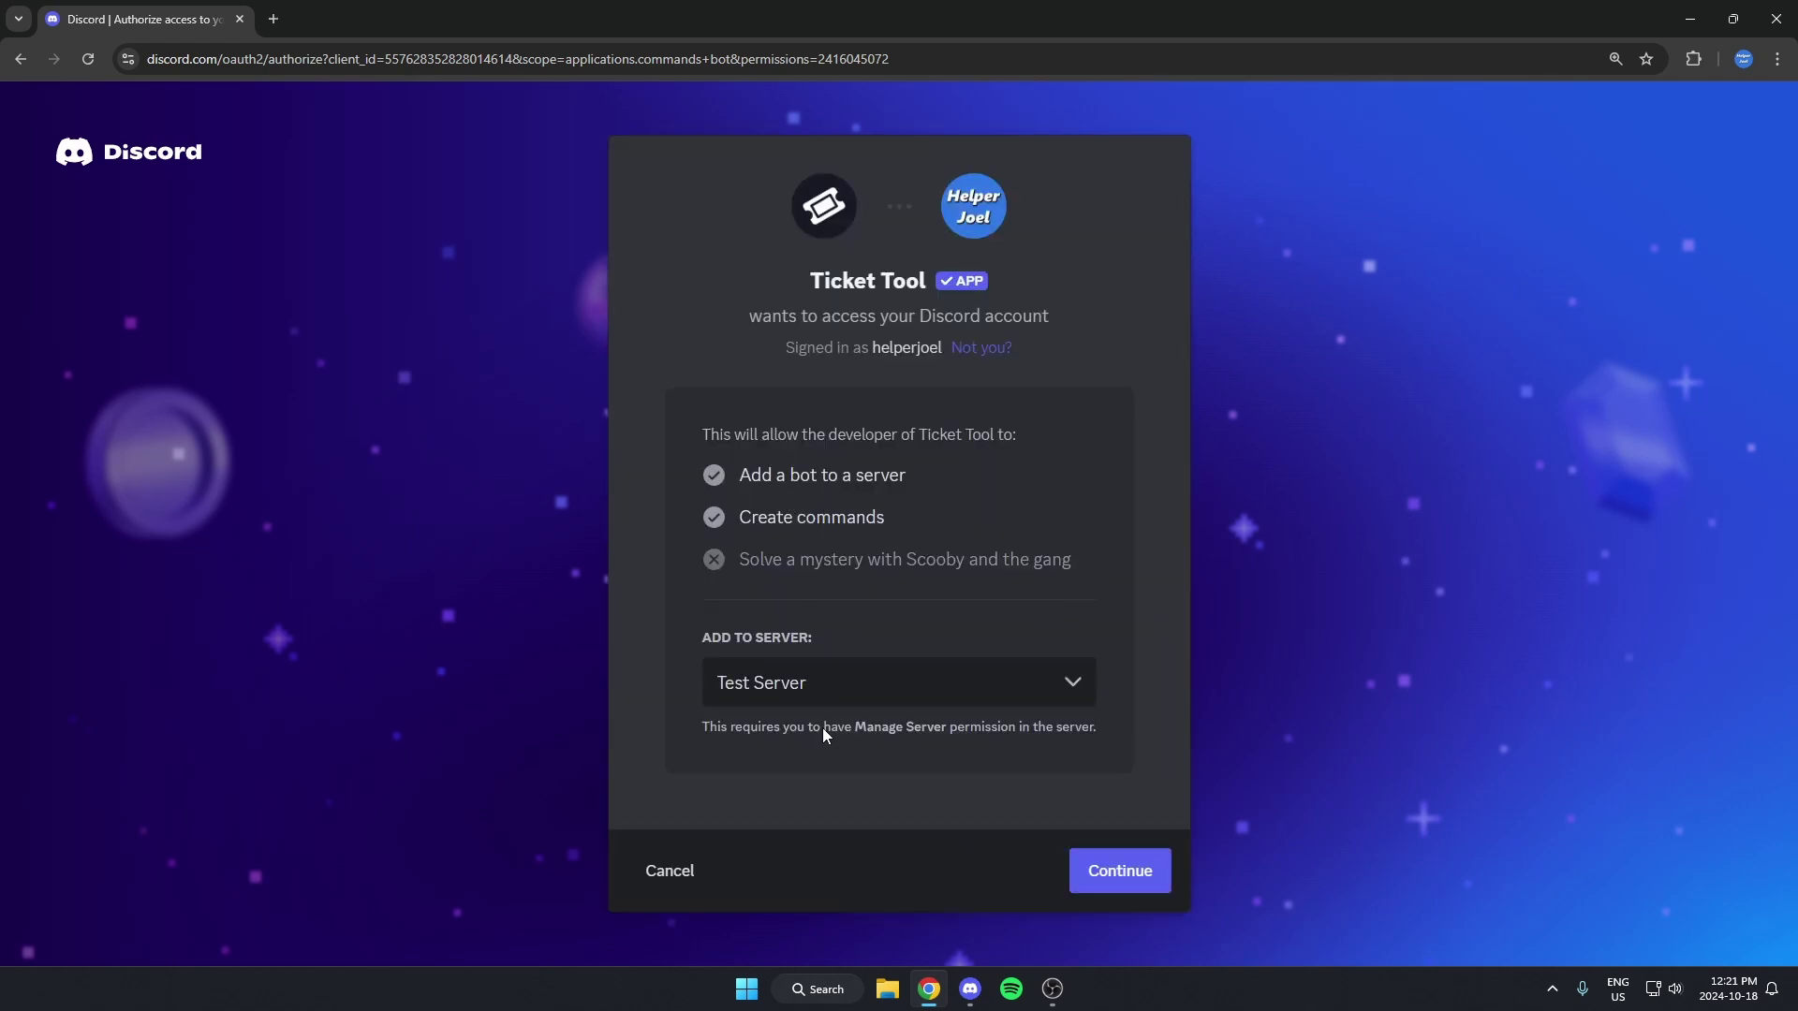
{"action": "left_click", "coordinate": [1119, 870]}
{"action": "scroll", "coordinate": [916, 632], "scroll_direction": "down", "scroll_amount": 5}
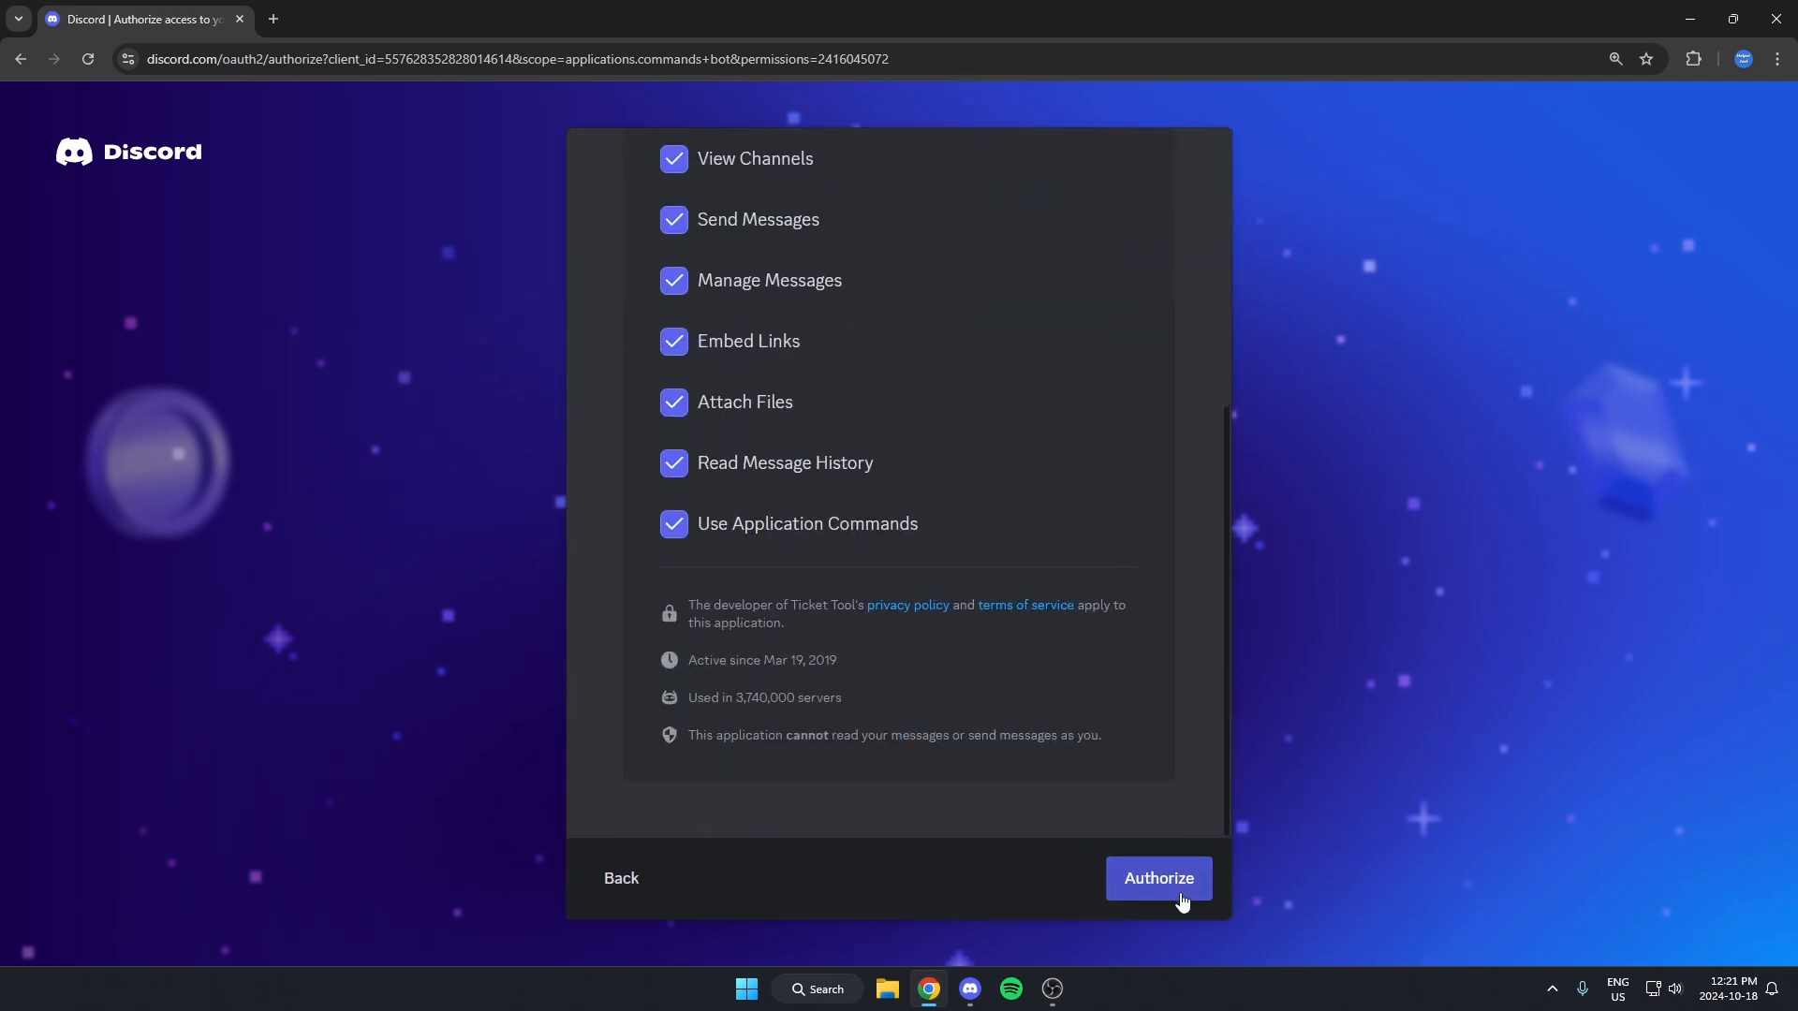
- Authorize the bot, pass the captcha, and return to the Discord app
{"action": "left_click", "coordinate": [1158, 877]}
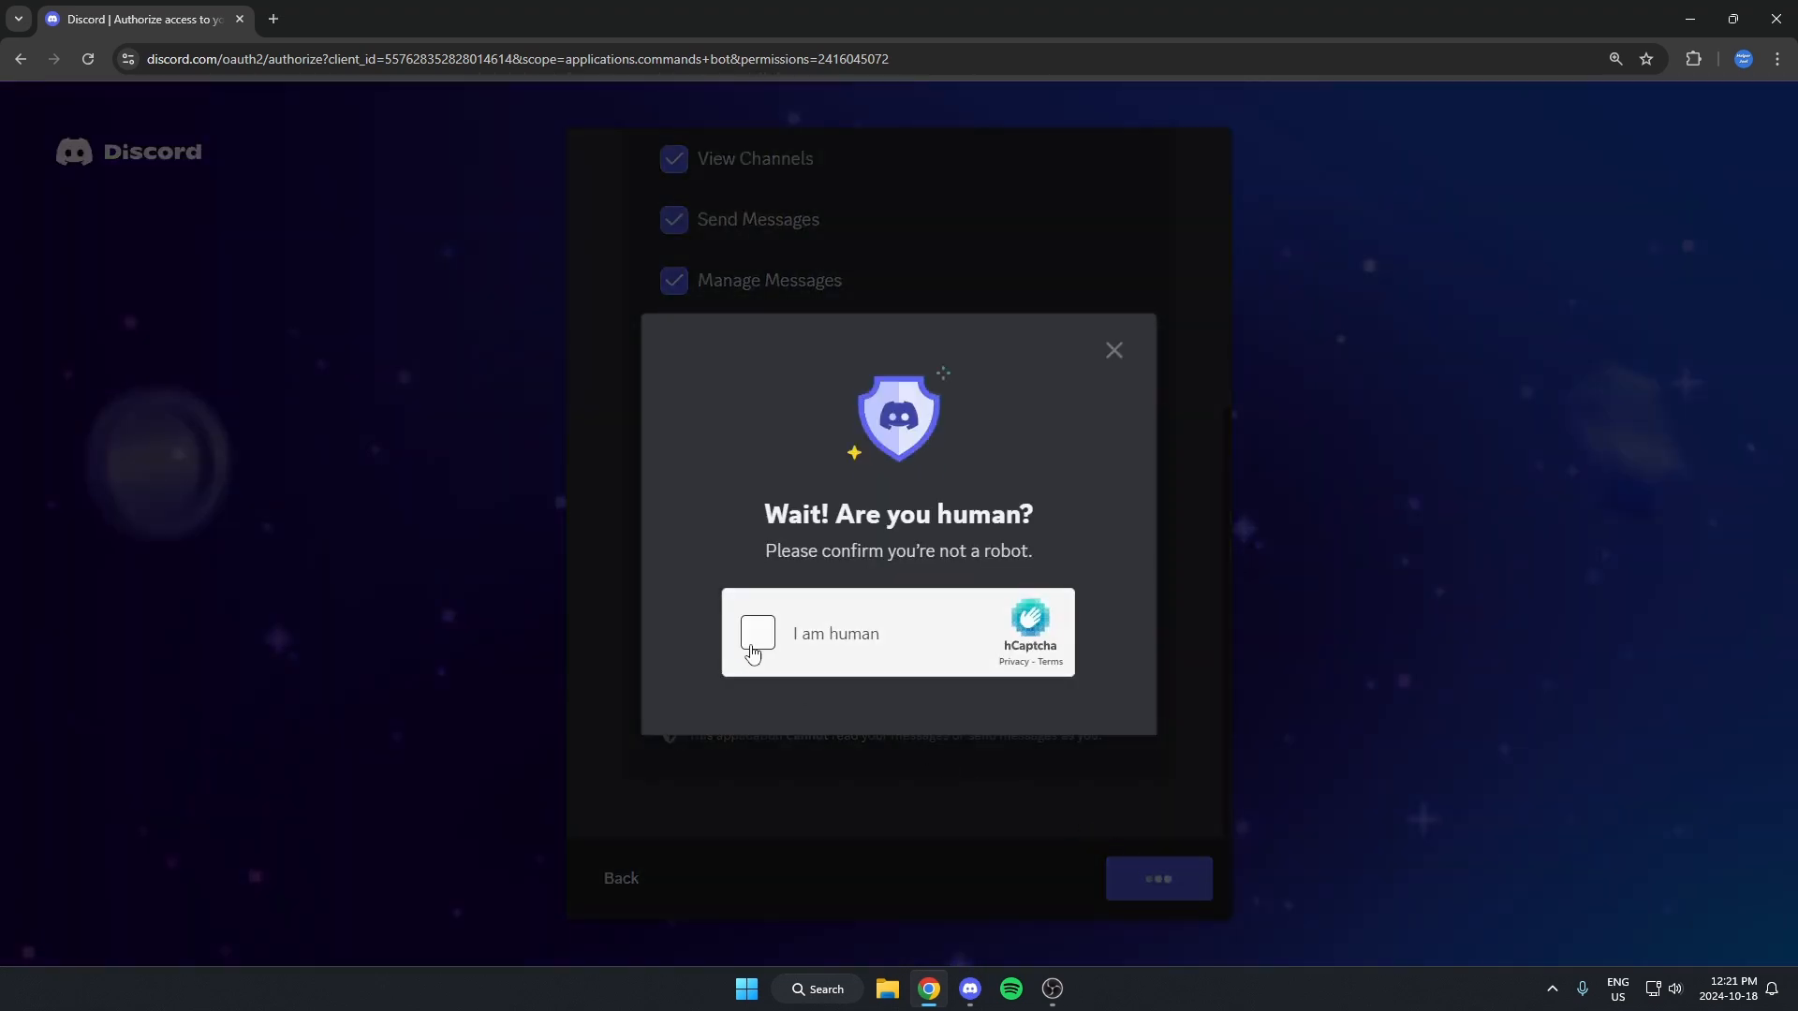
{"action": "left_click", "coordinate": [759, 635]}
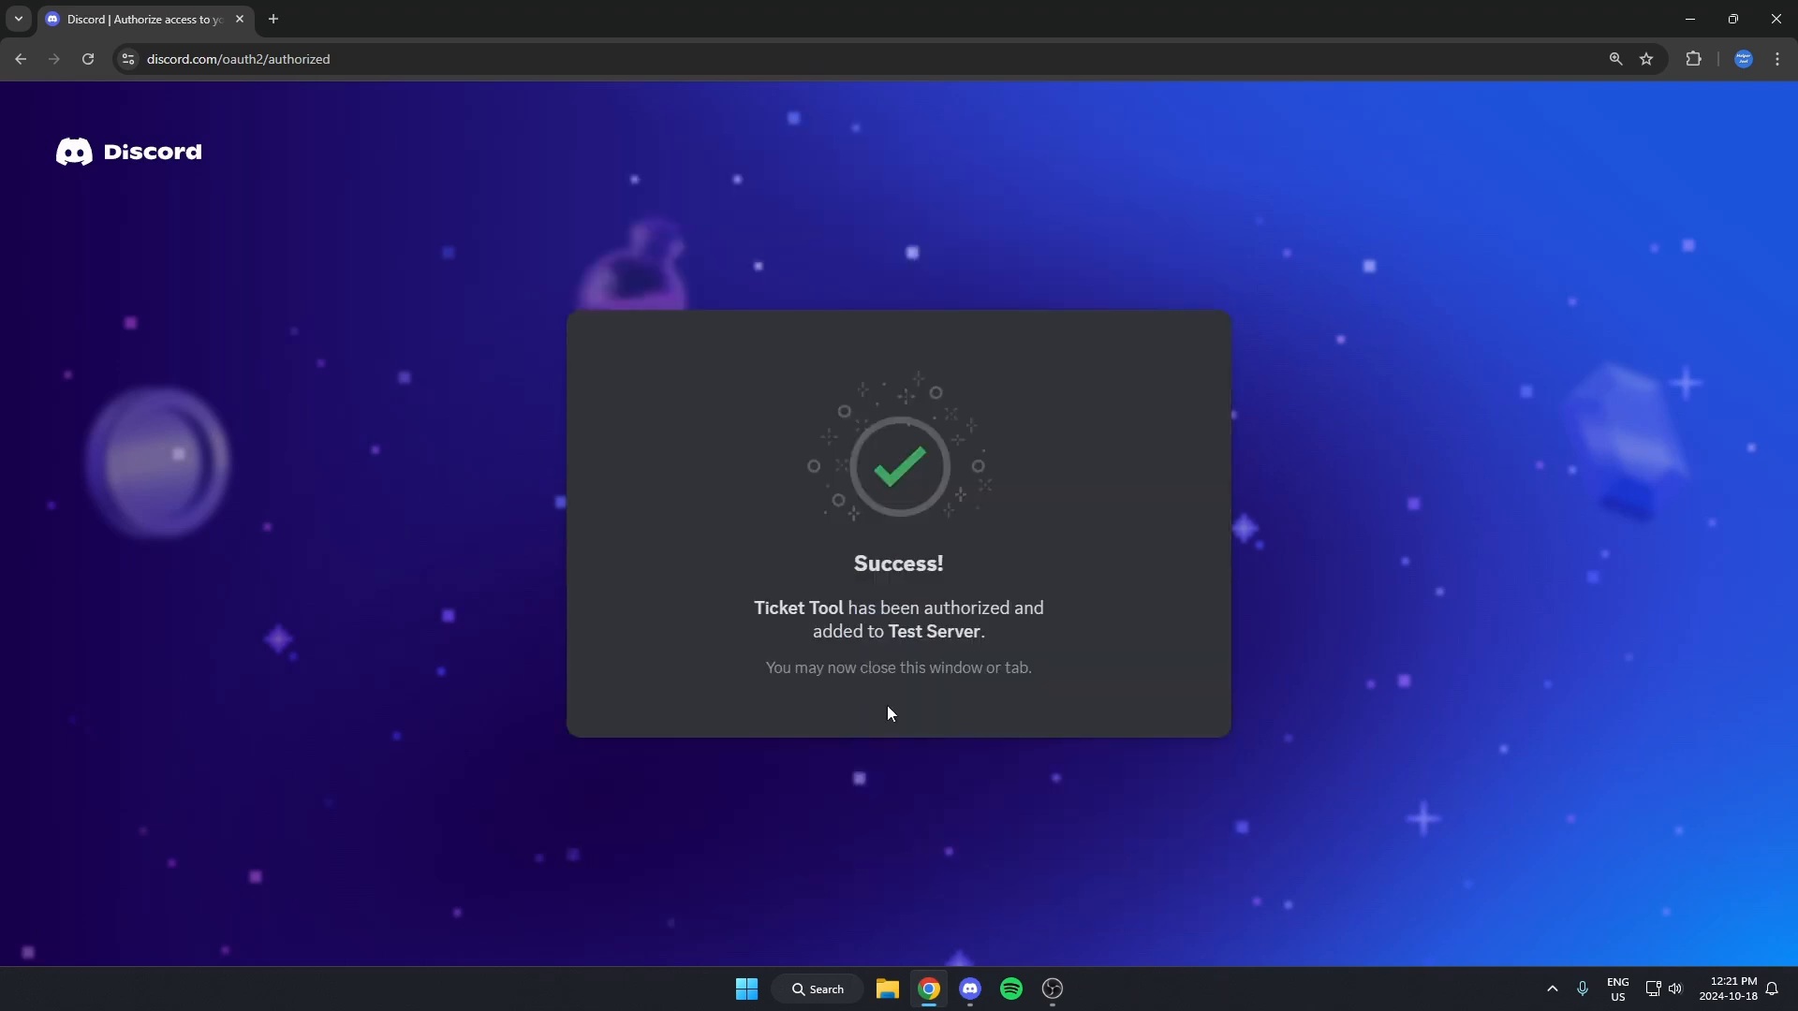
{"action": "left_click", "coordinate": [969, 989]}
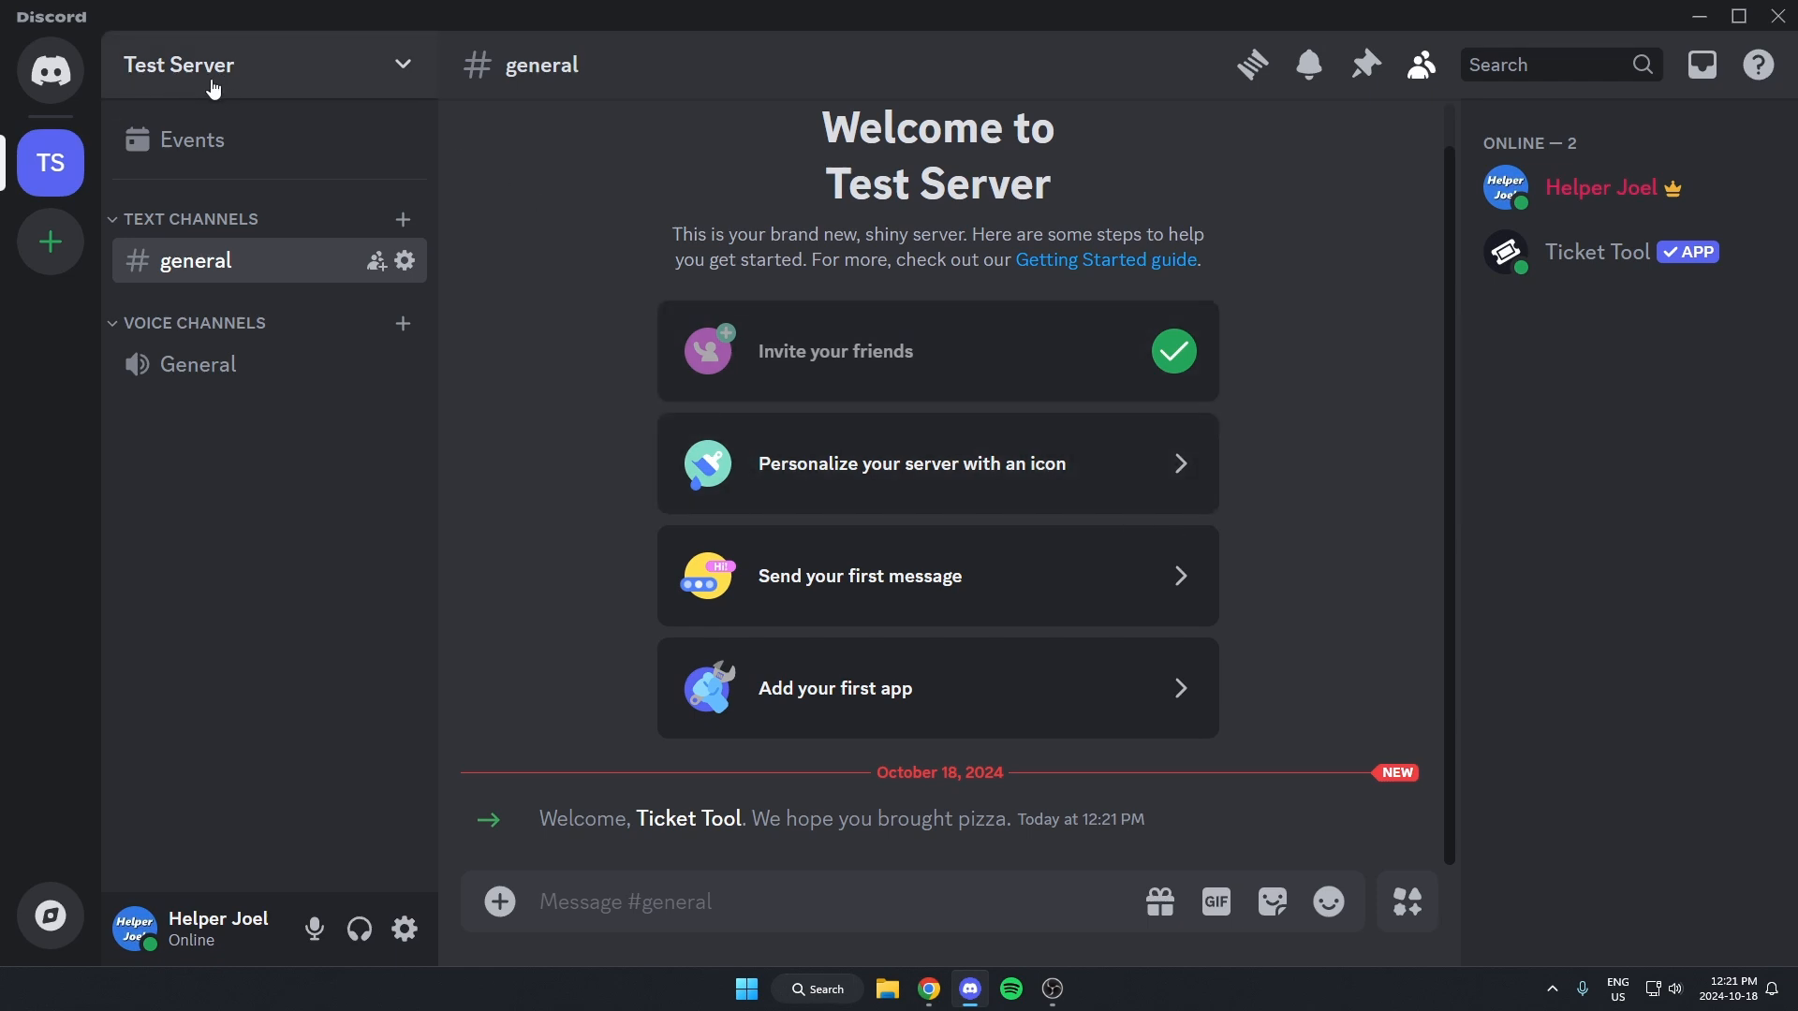
- In Server Settings > Roles, move the Ticket Tool role above member and save
{"action": "left_click", "coordinate": [214, 89]}
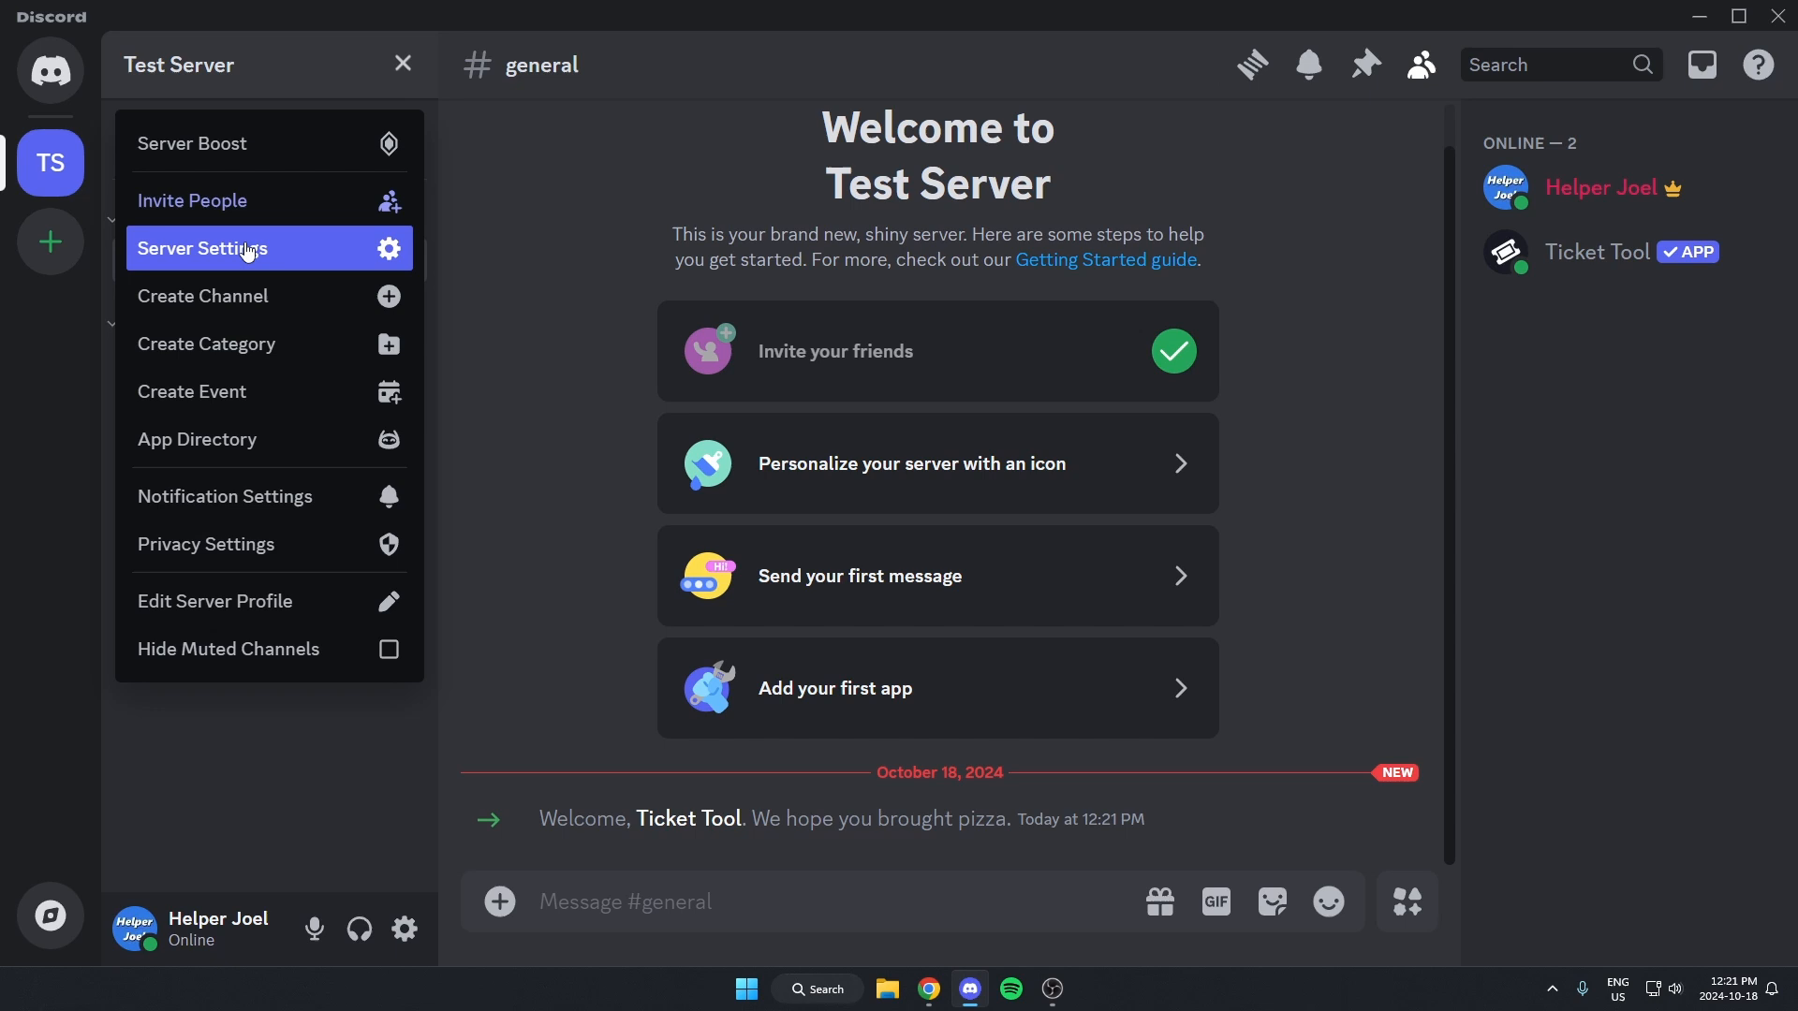
{"action": "left_click", "coordinate": [204, 248]}
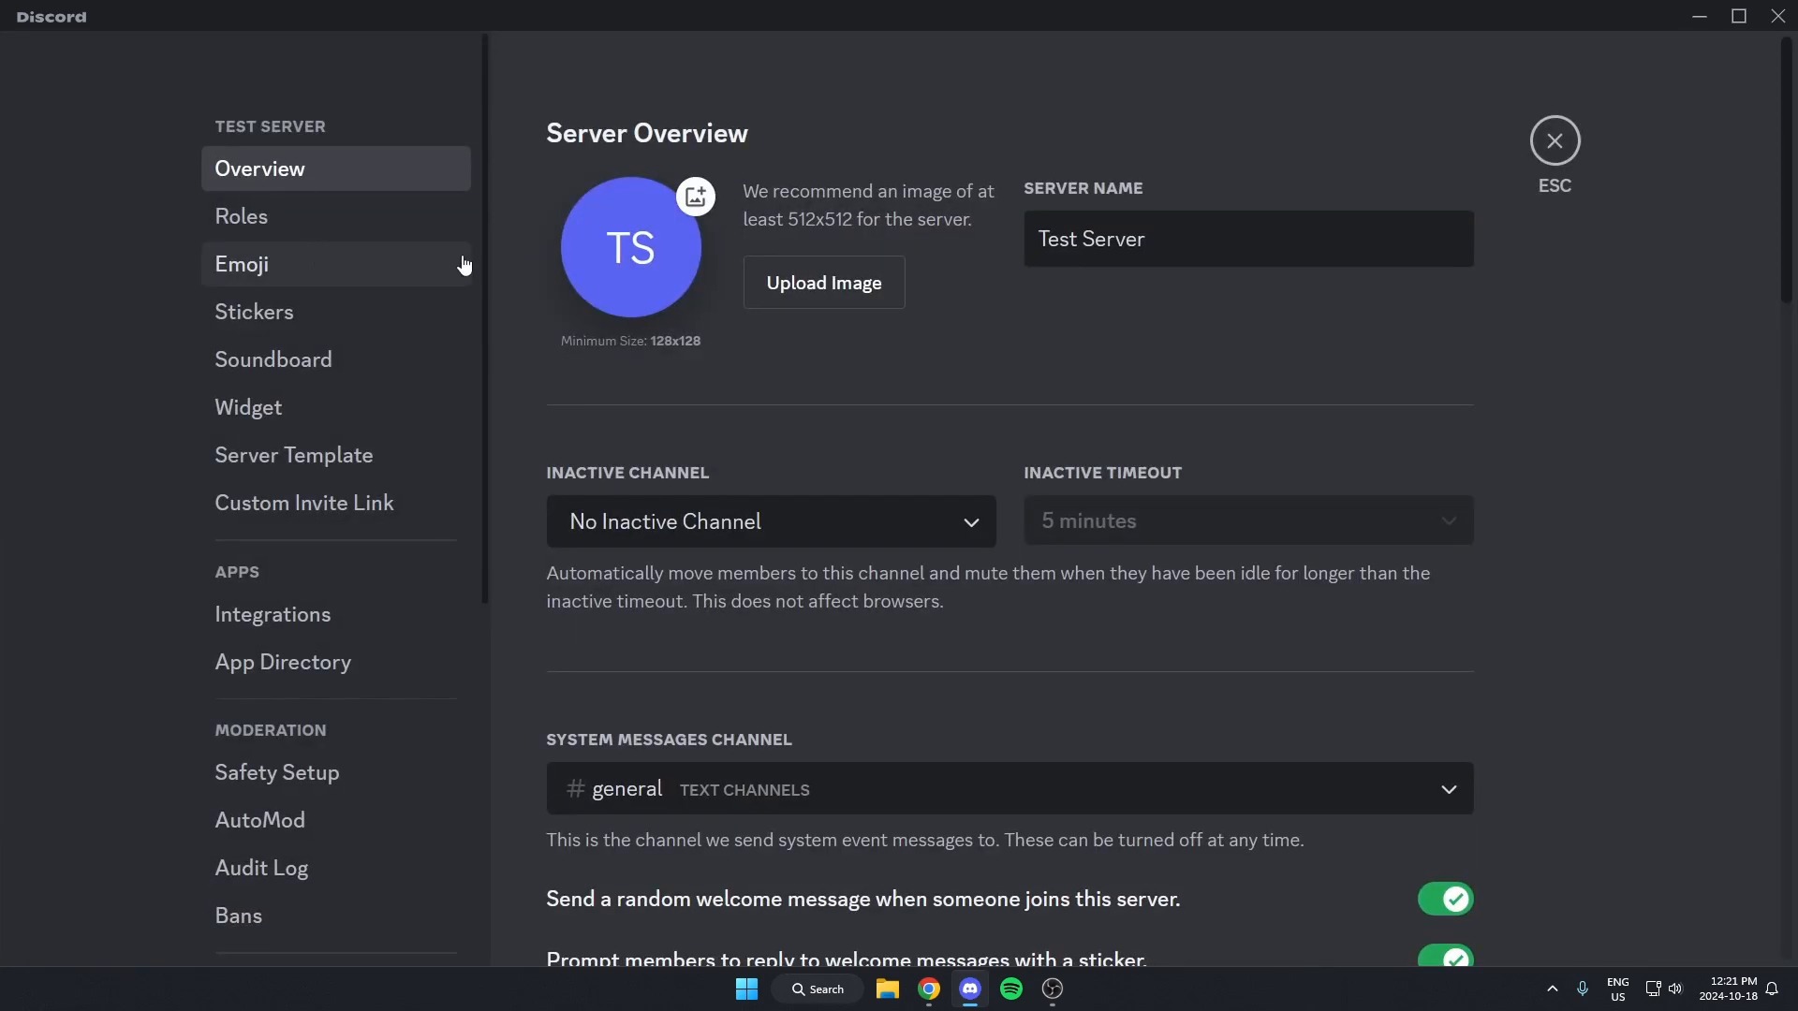
{"action": "left_click", "coordinate": [281, 219]}
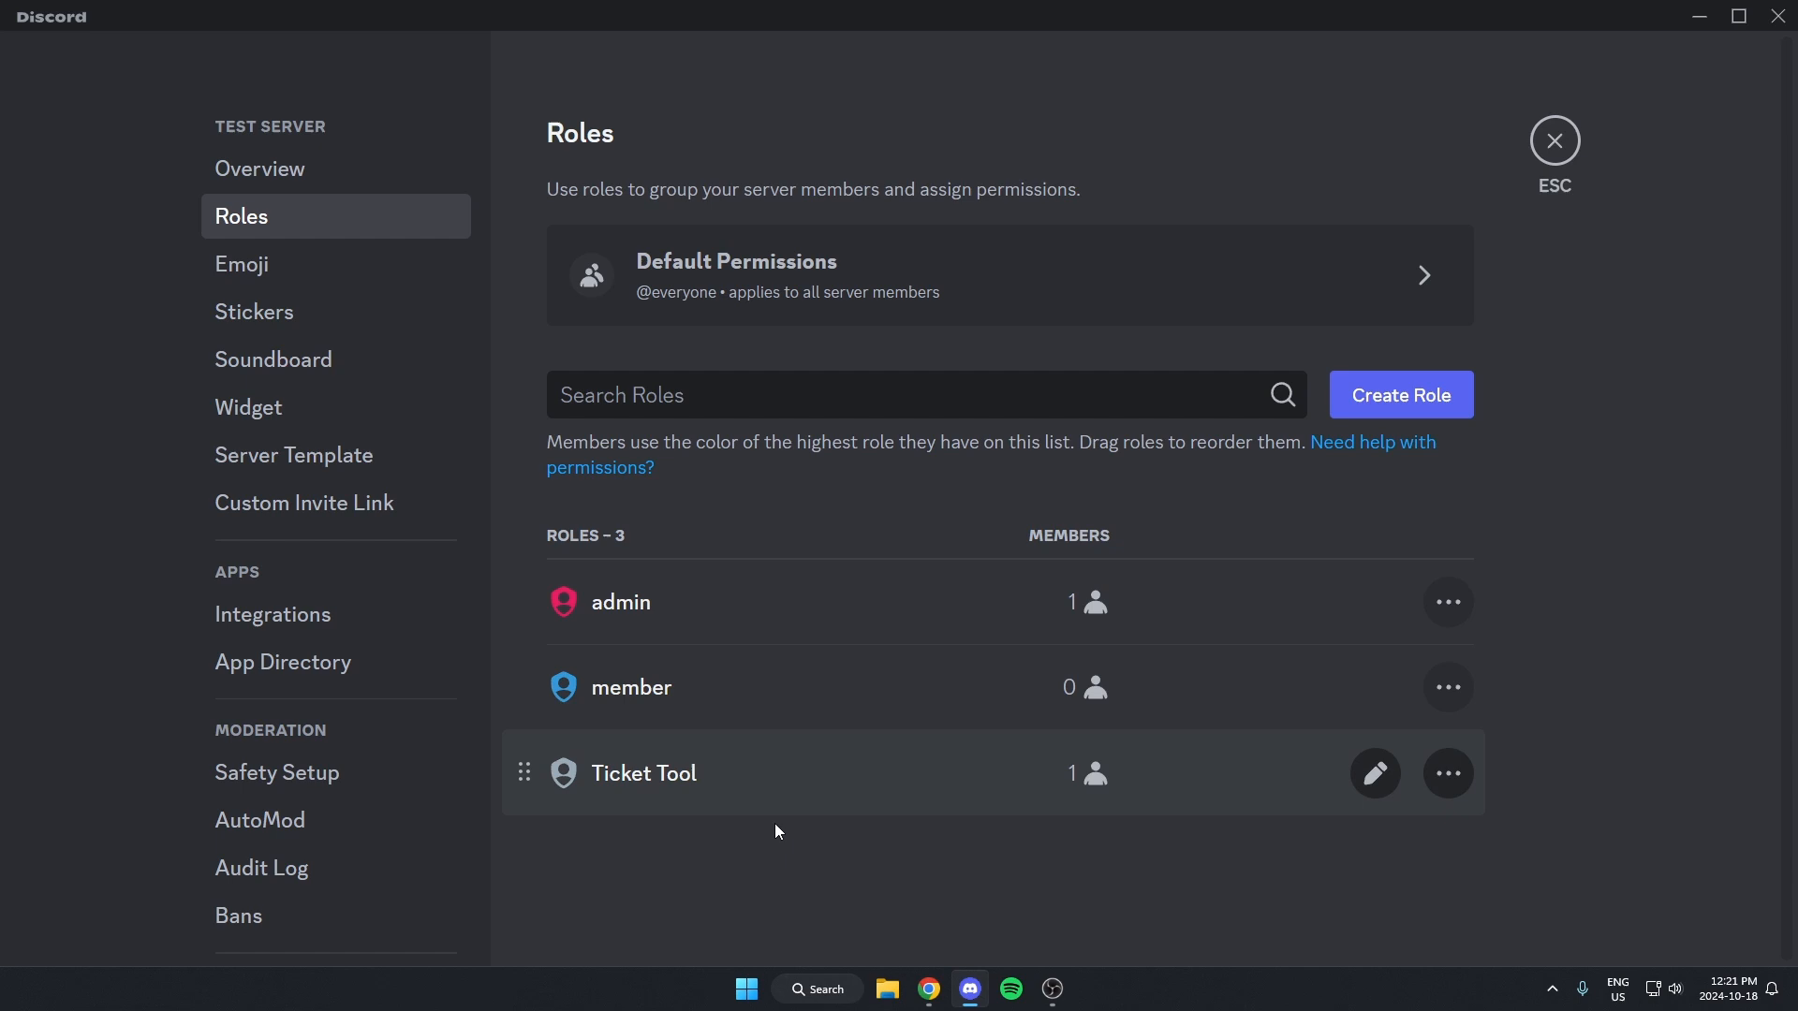
{"action": "mouse_move", "coordinate": [984, 773]}
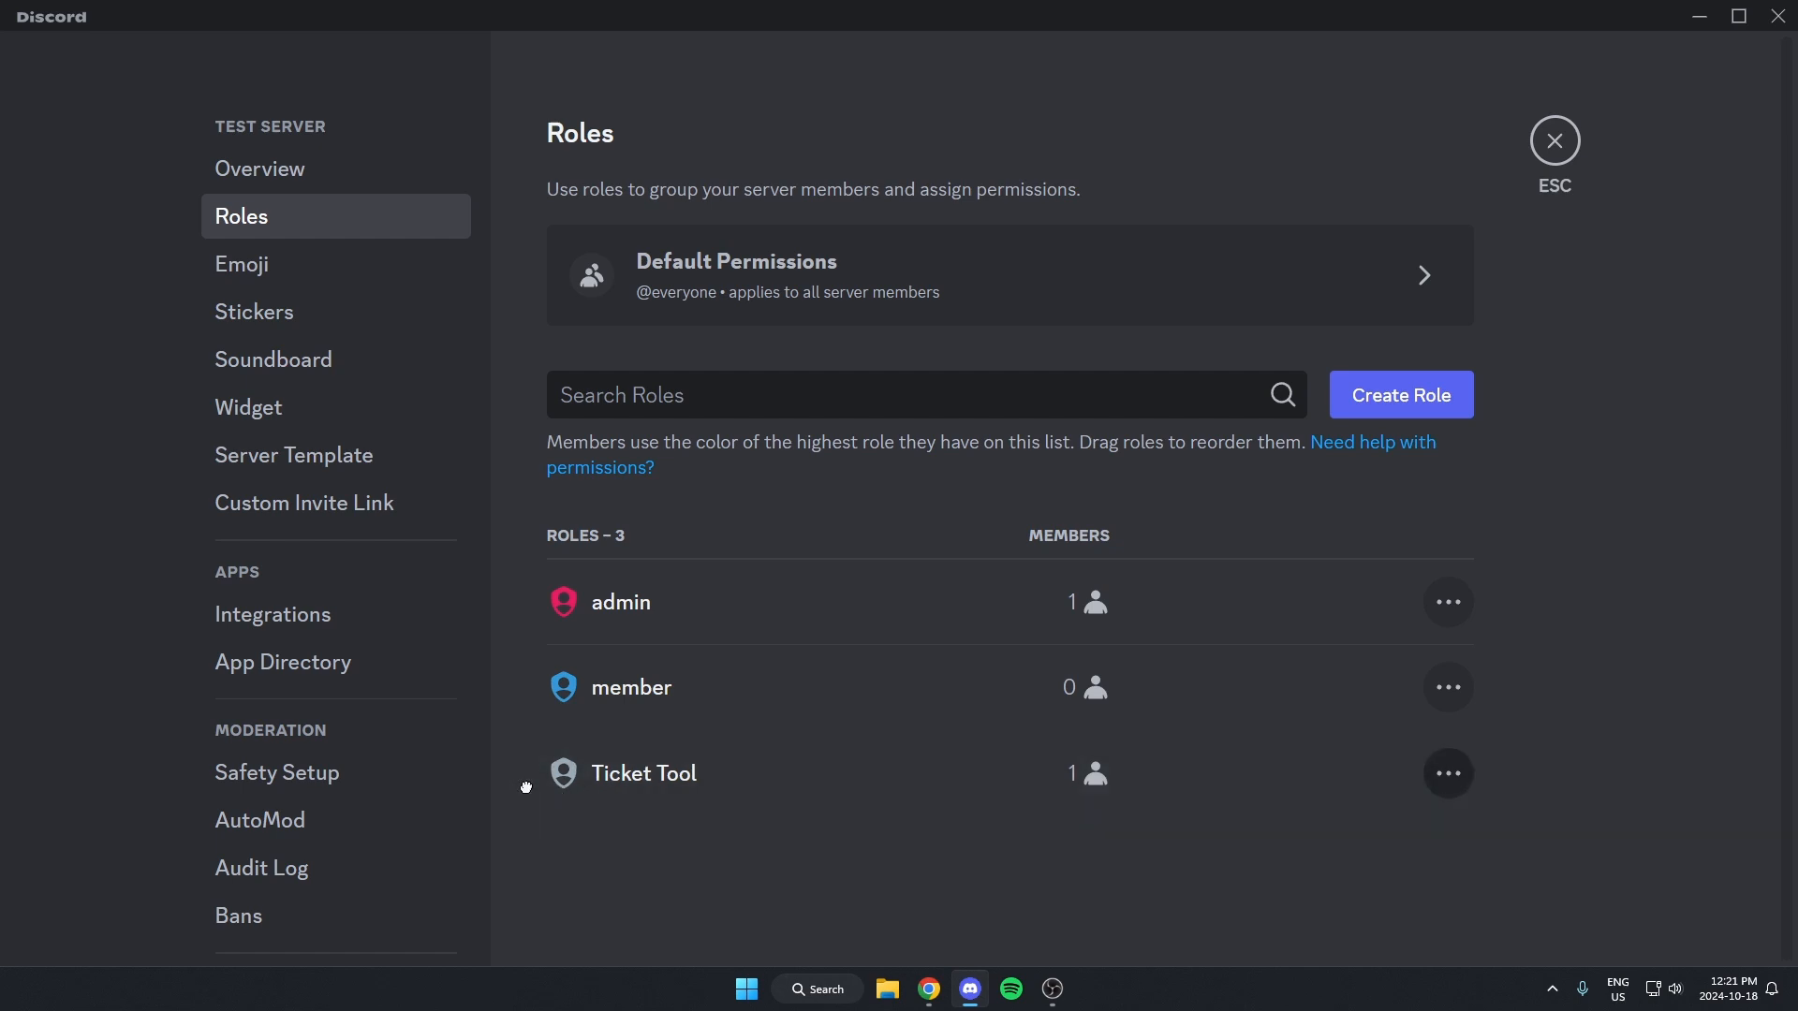
{"action": "left_click_drag", "start_coordinate": [523, 776], "coordinate": [533, 695]}
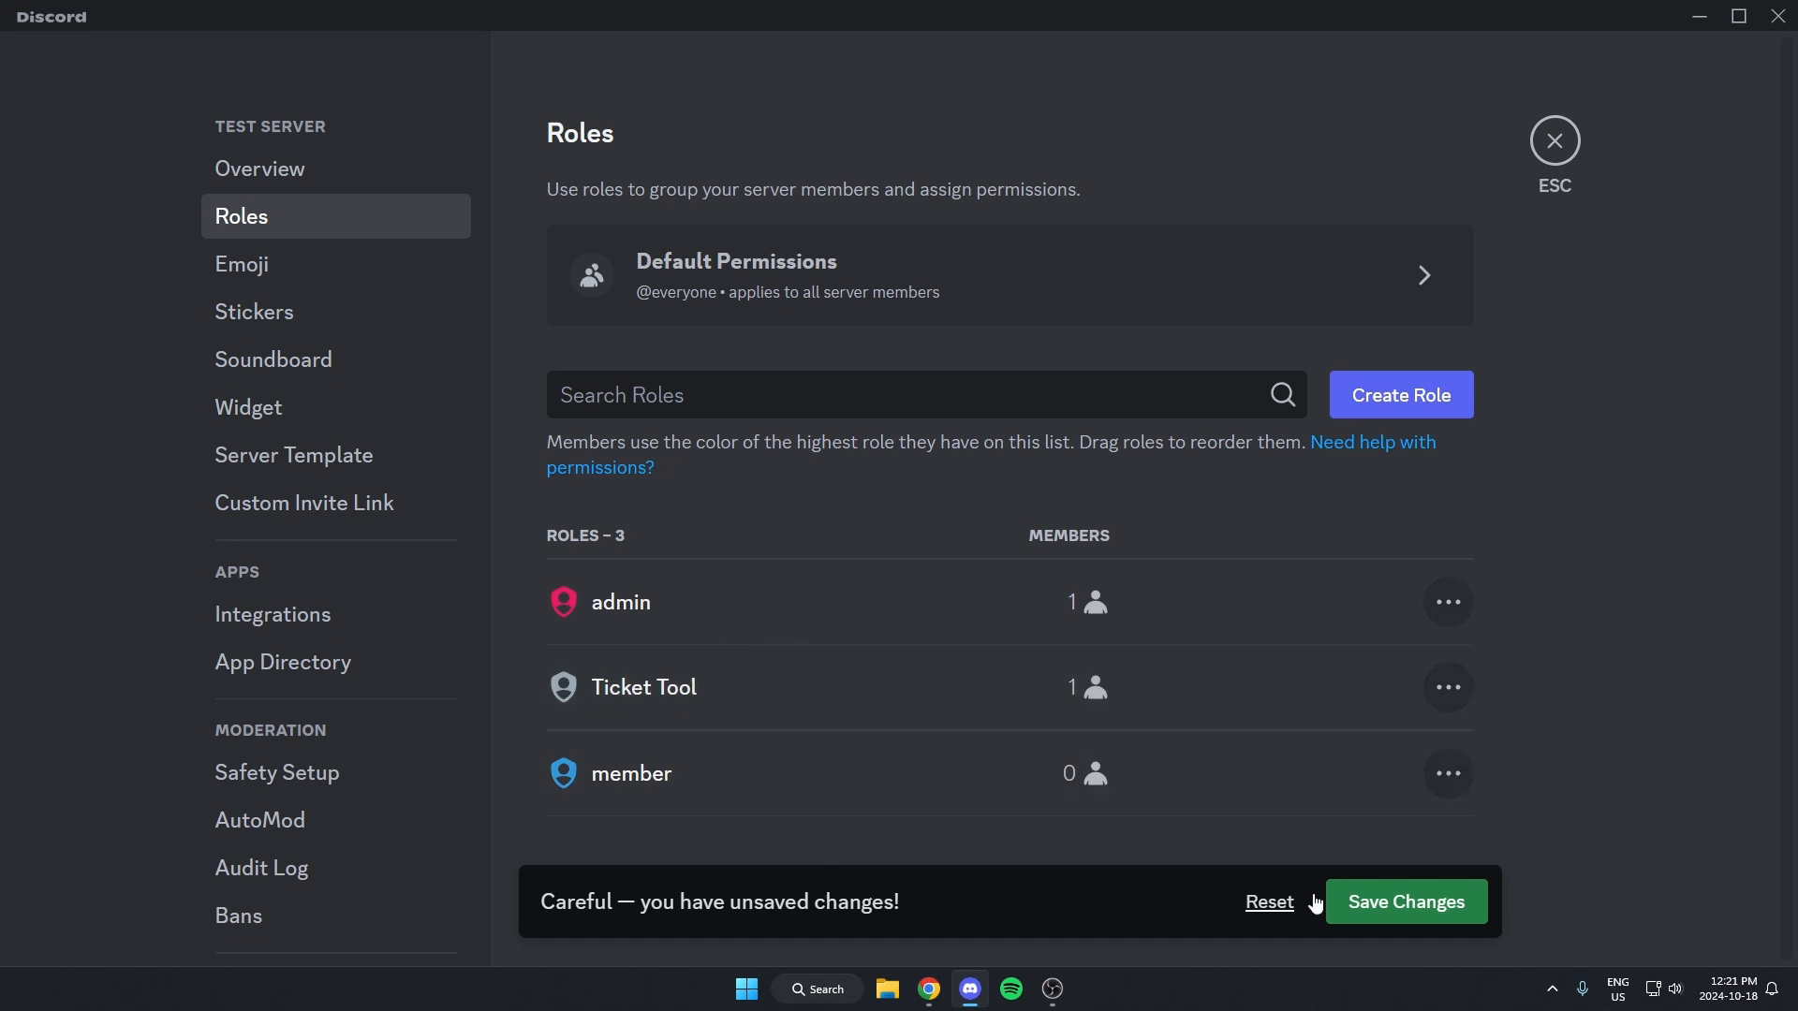
{"action": "left_click", "coordinate": [1405, 905]}
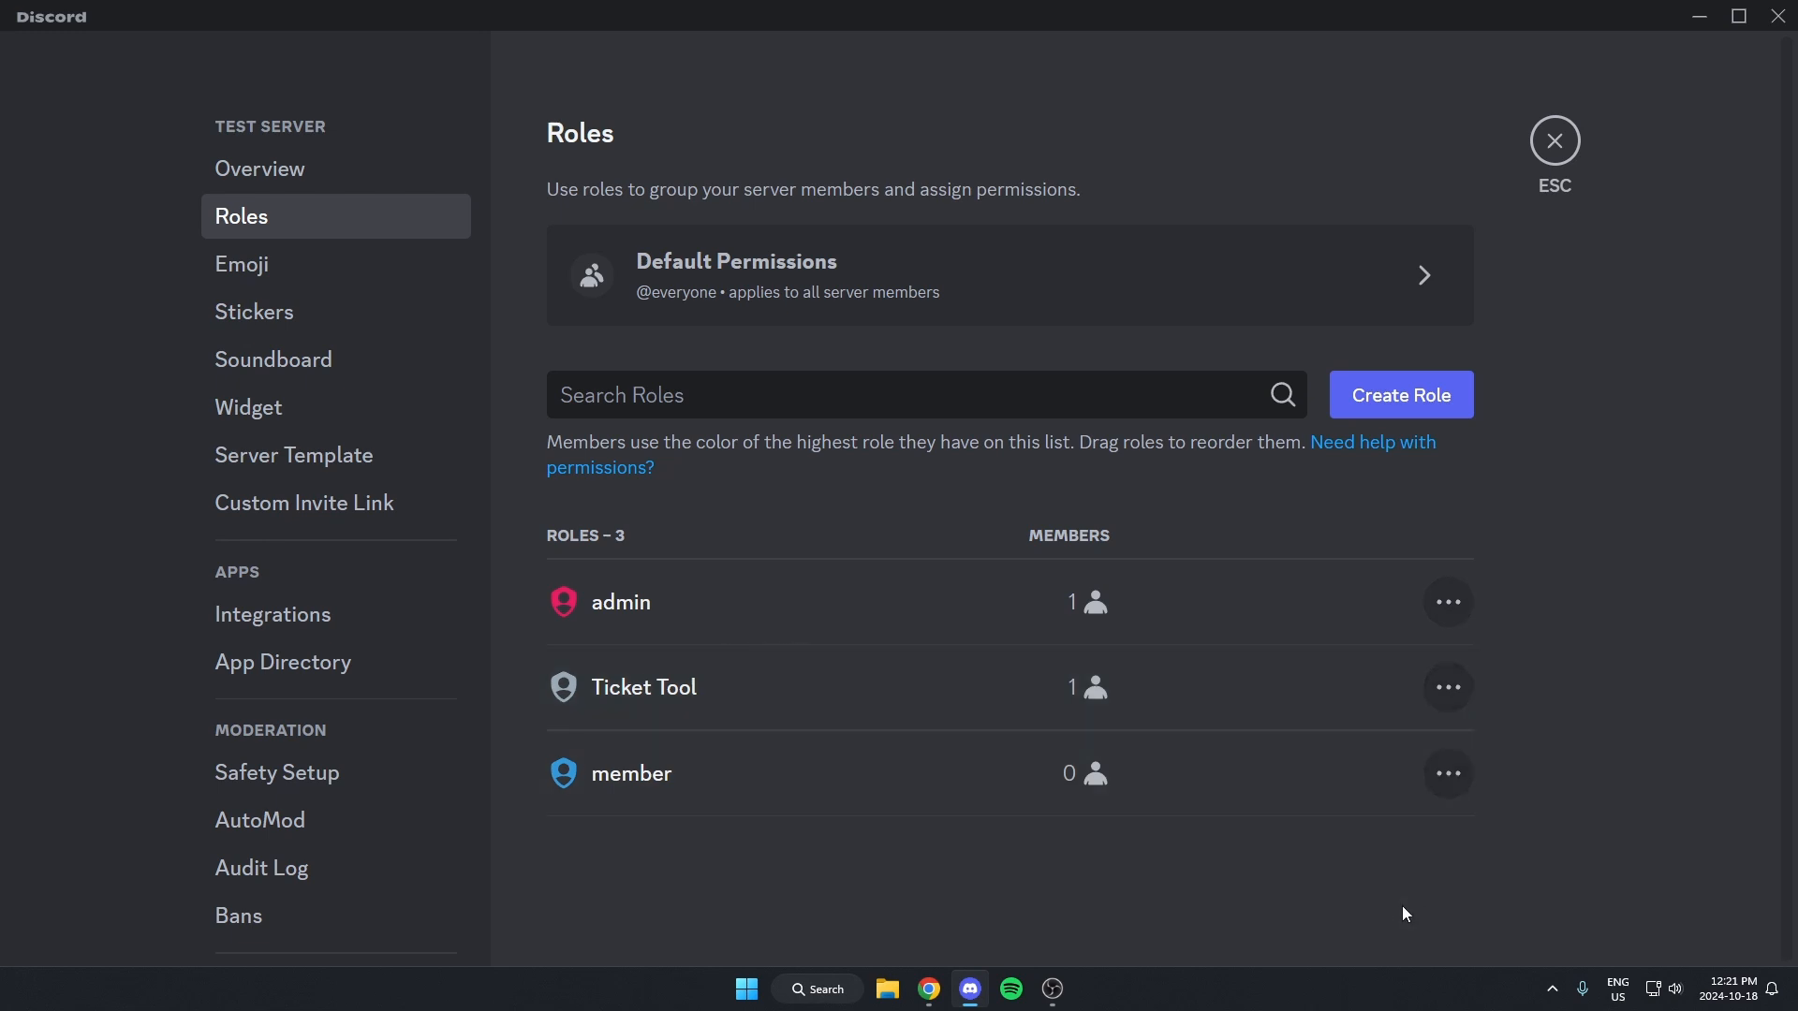
- Create a new role named support with the yellow colour and save it
{"action": "left_click", "coordinate": [1420, 395]}
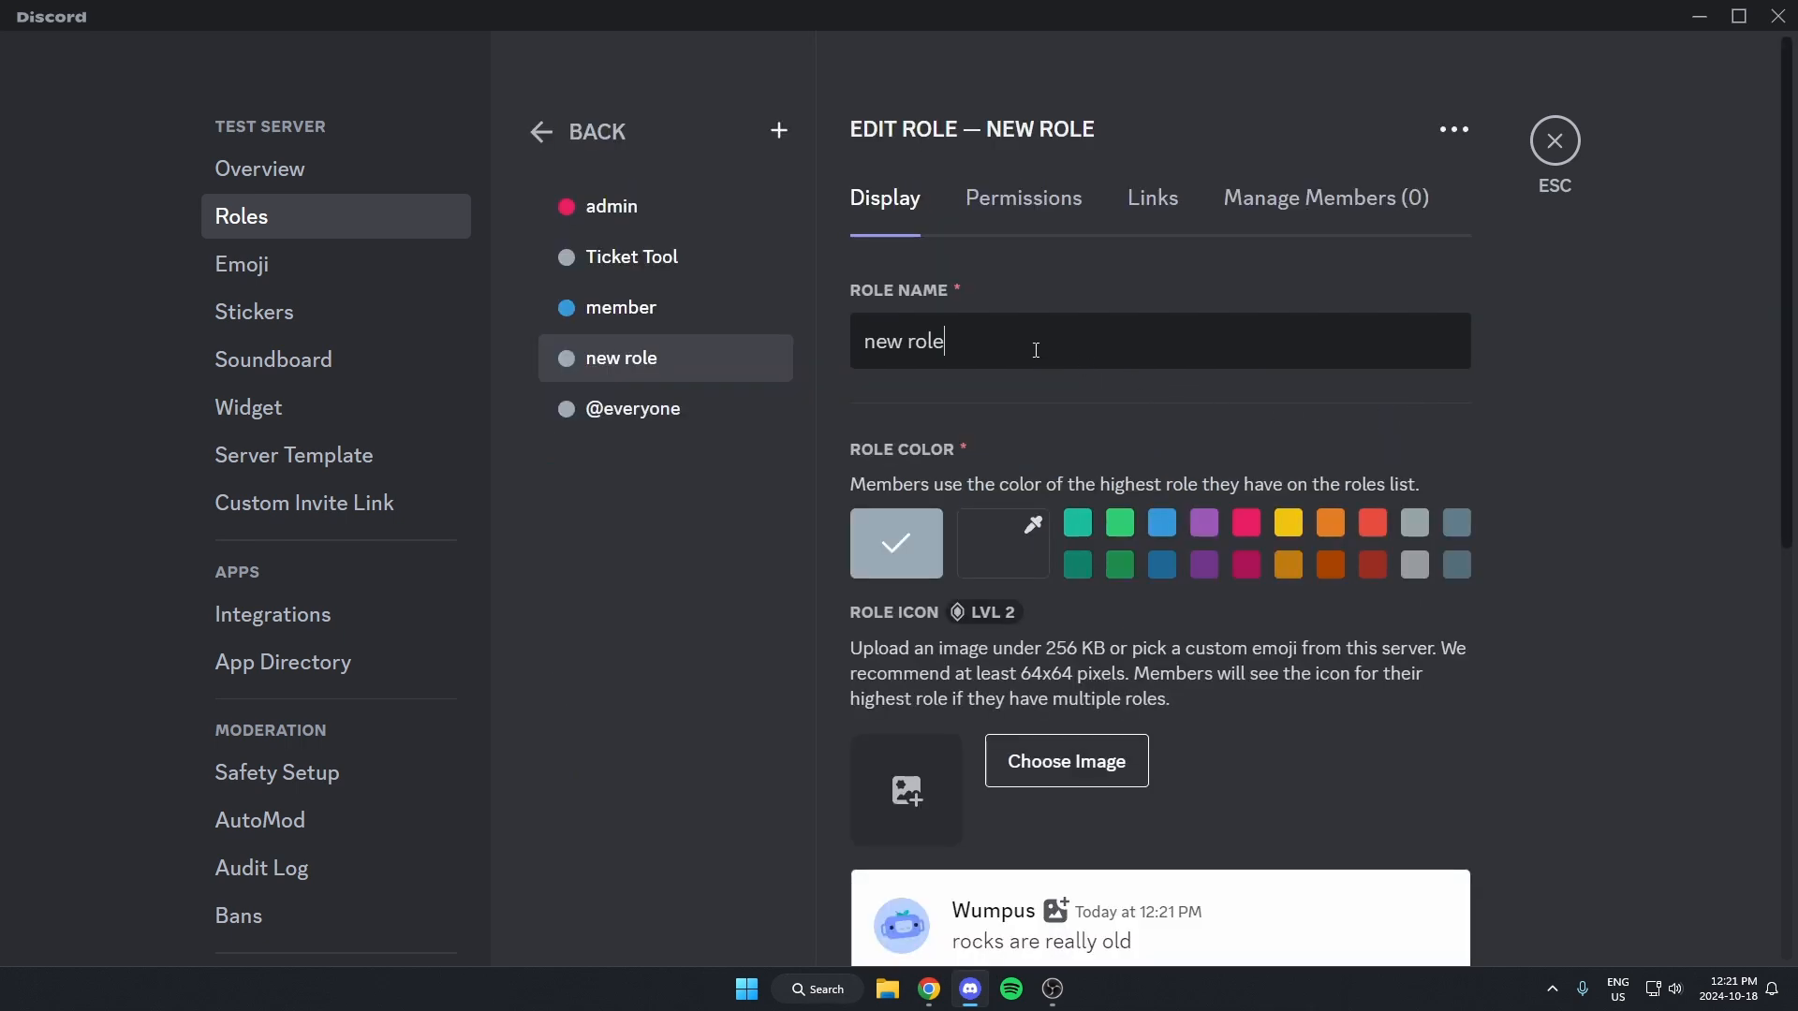
{"action": "key", "text": "ctrl+a"}
{"action": "key", "text": "BackSpace"}
{"action": "type", "text": "su"}
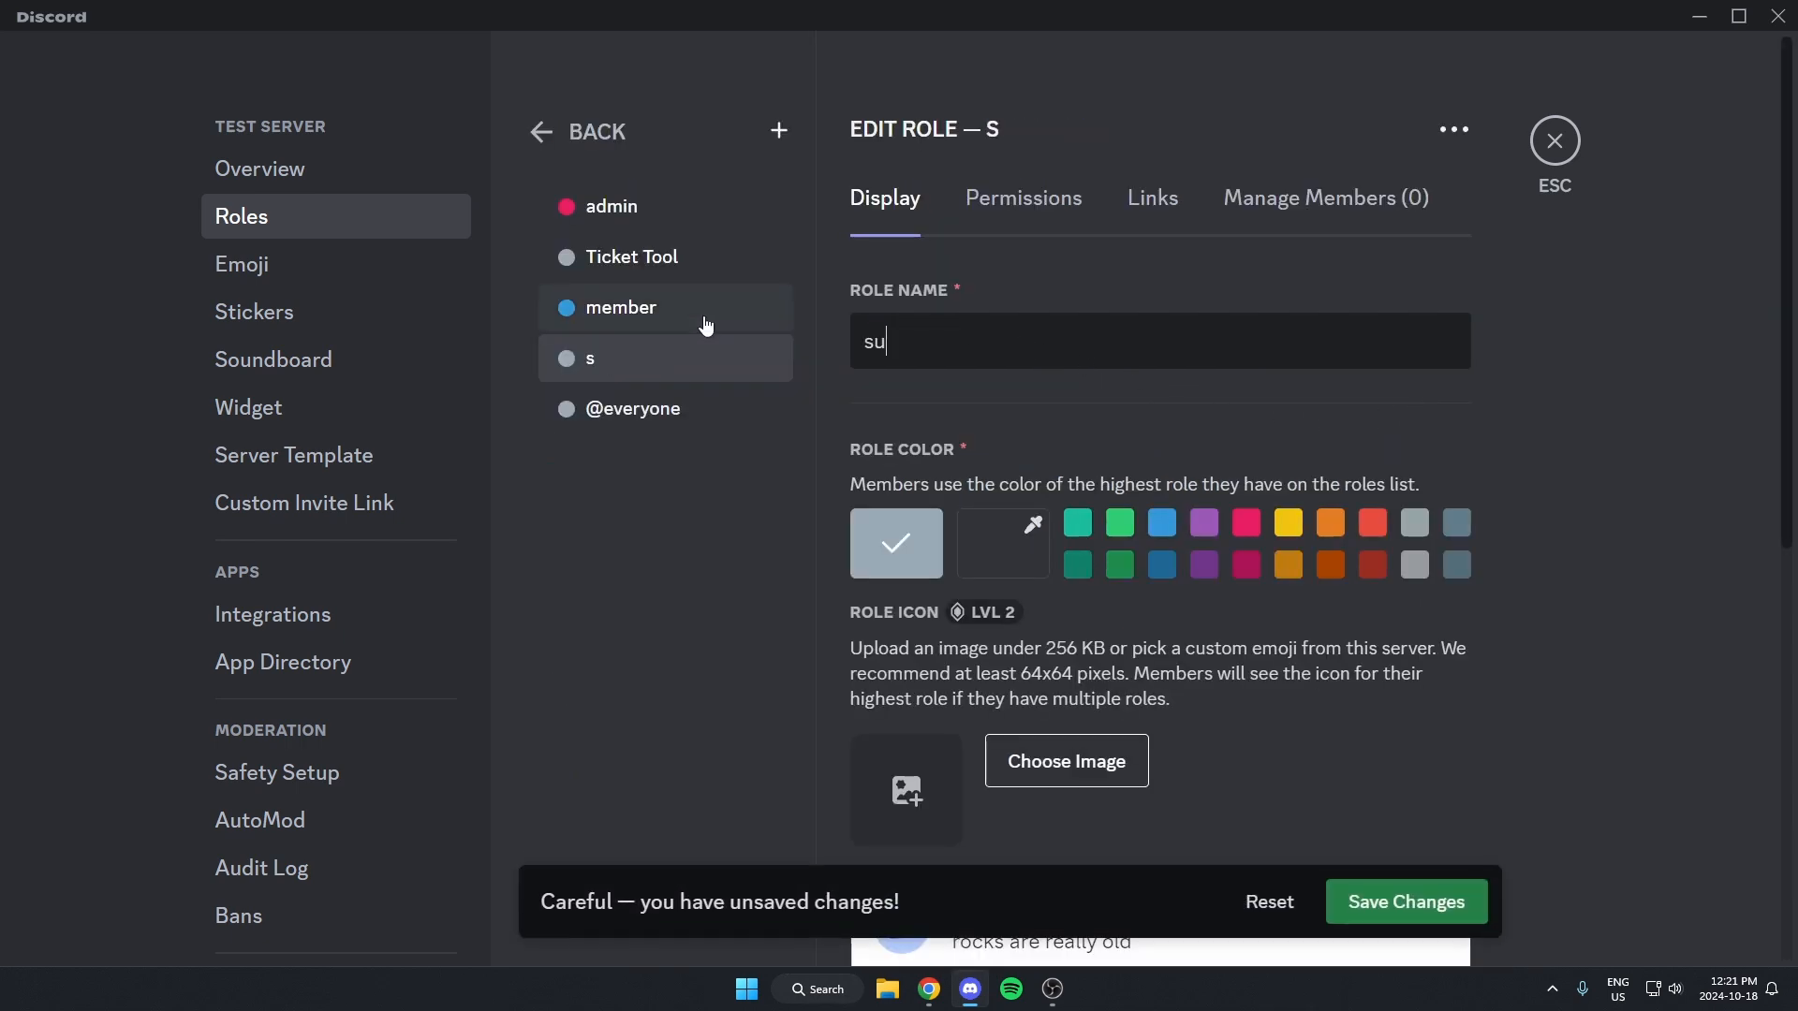
{"action": "type", "text": "pport"}
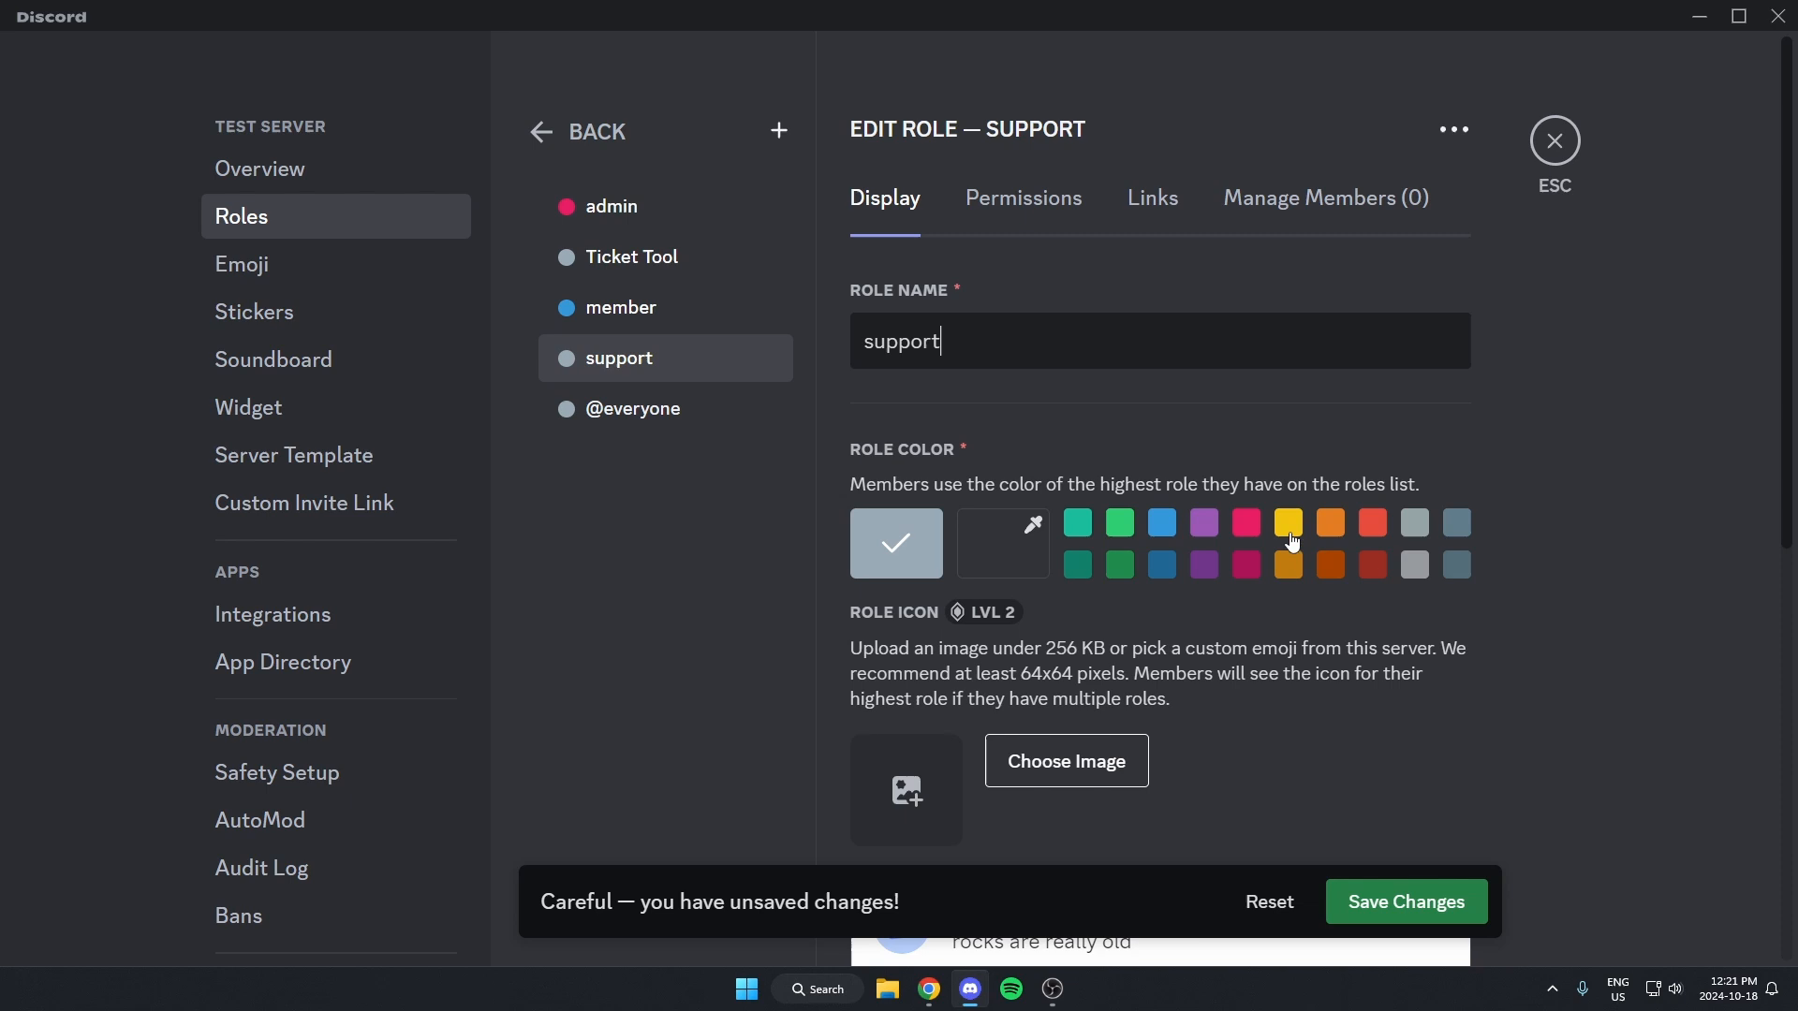
{"action": "left_click", "coordinate": [1288, 525]}
{"action": "left_click", "coordinate": [1417, 906]}
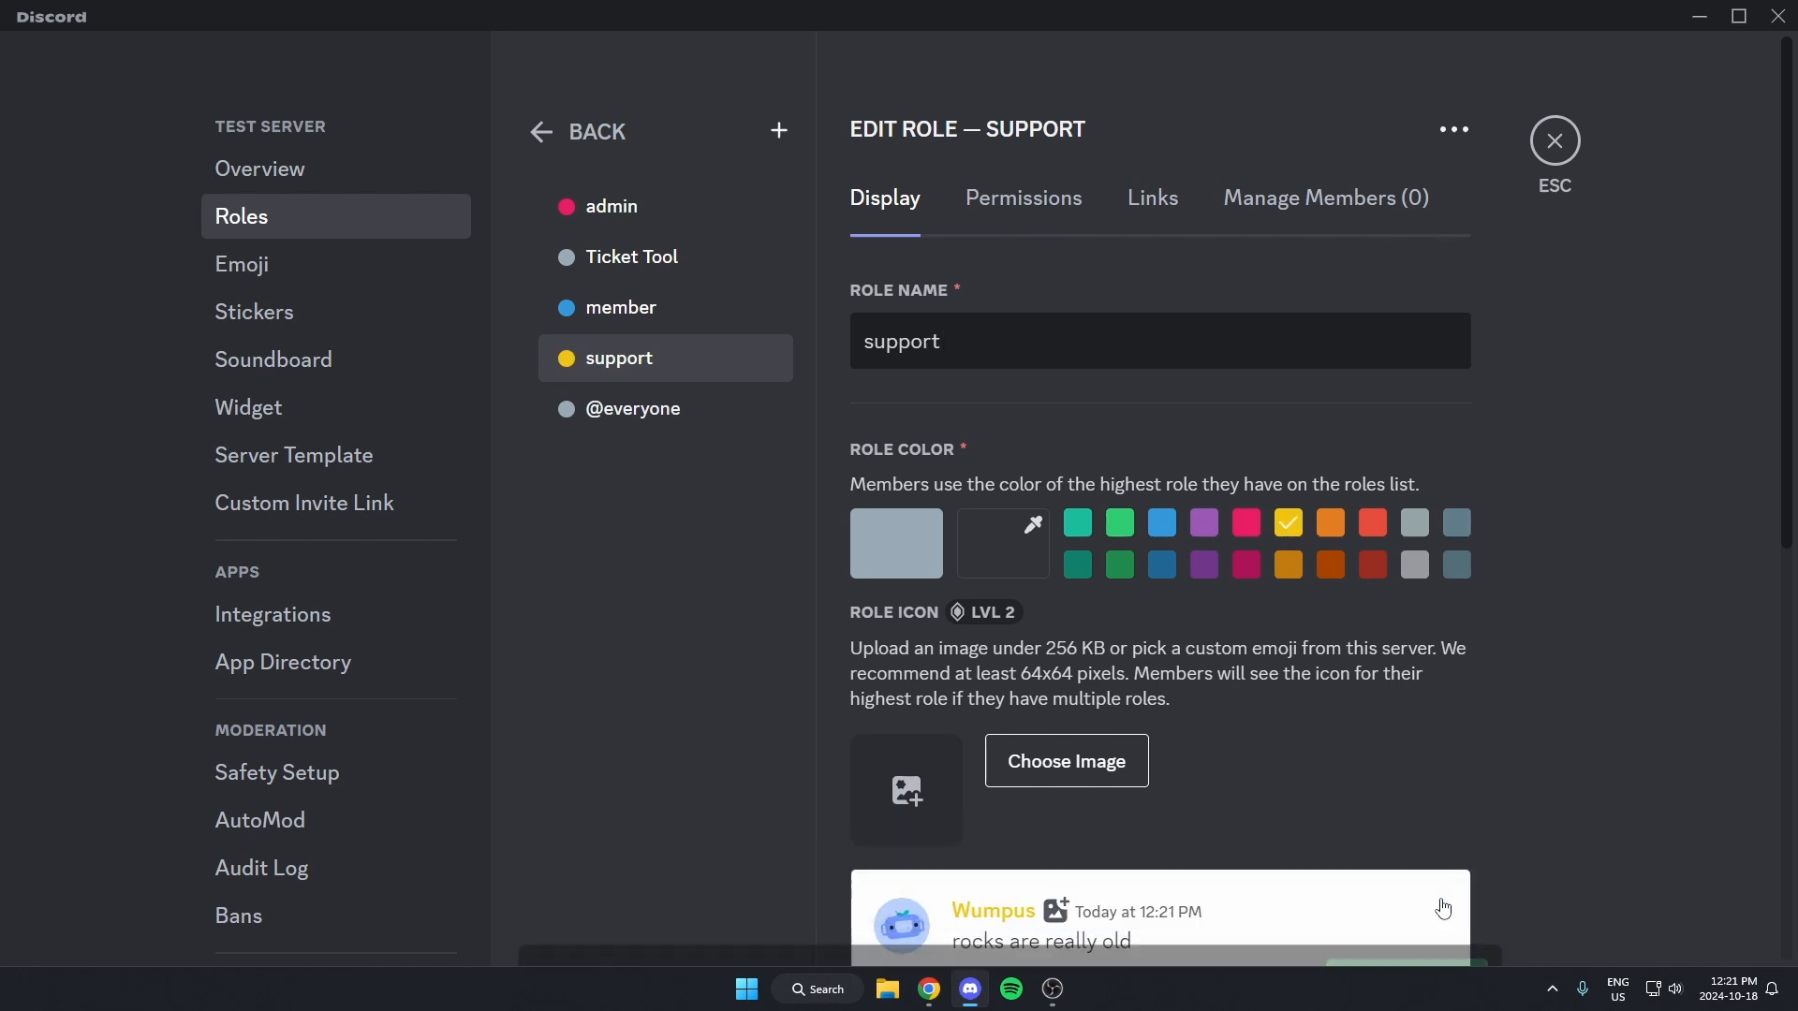
- Assign the support role to the server owner and leave server settings
{"action": "left_click", "coordinate": [1300, 205]}
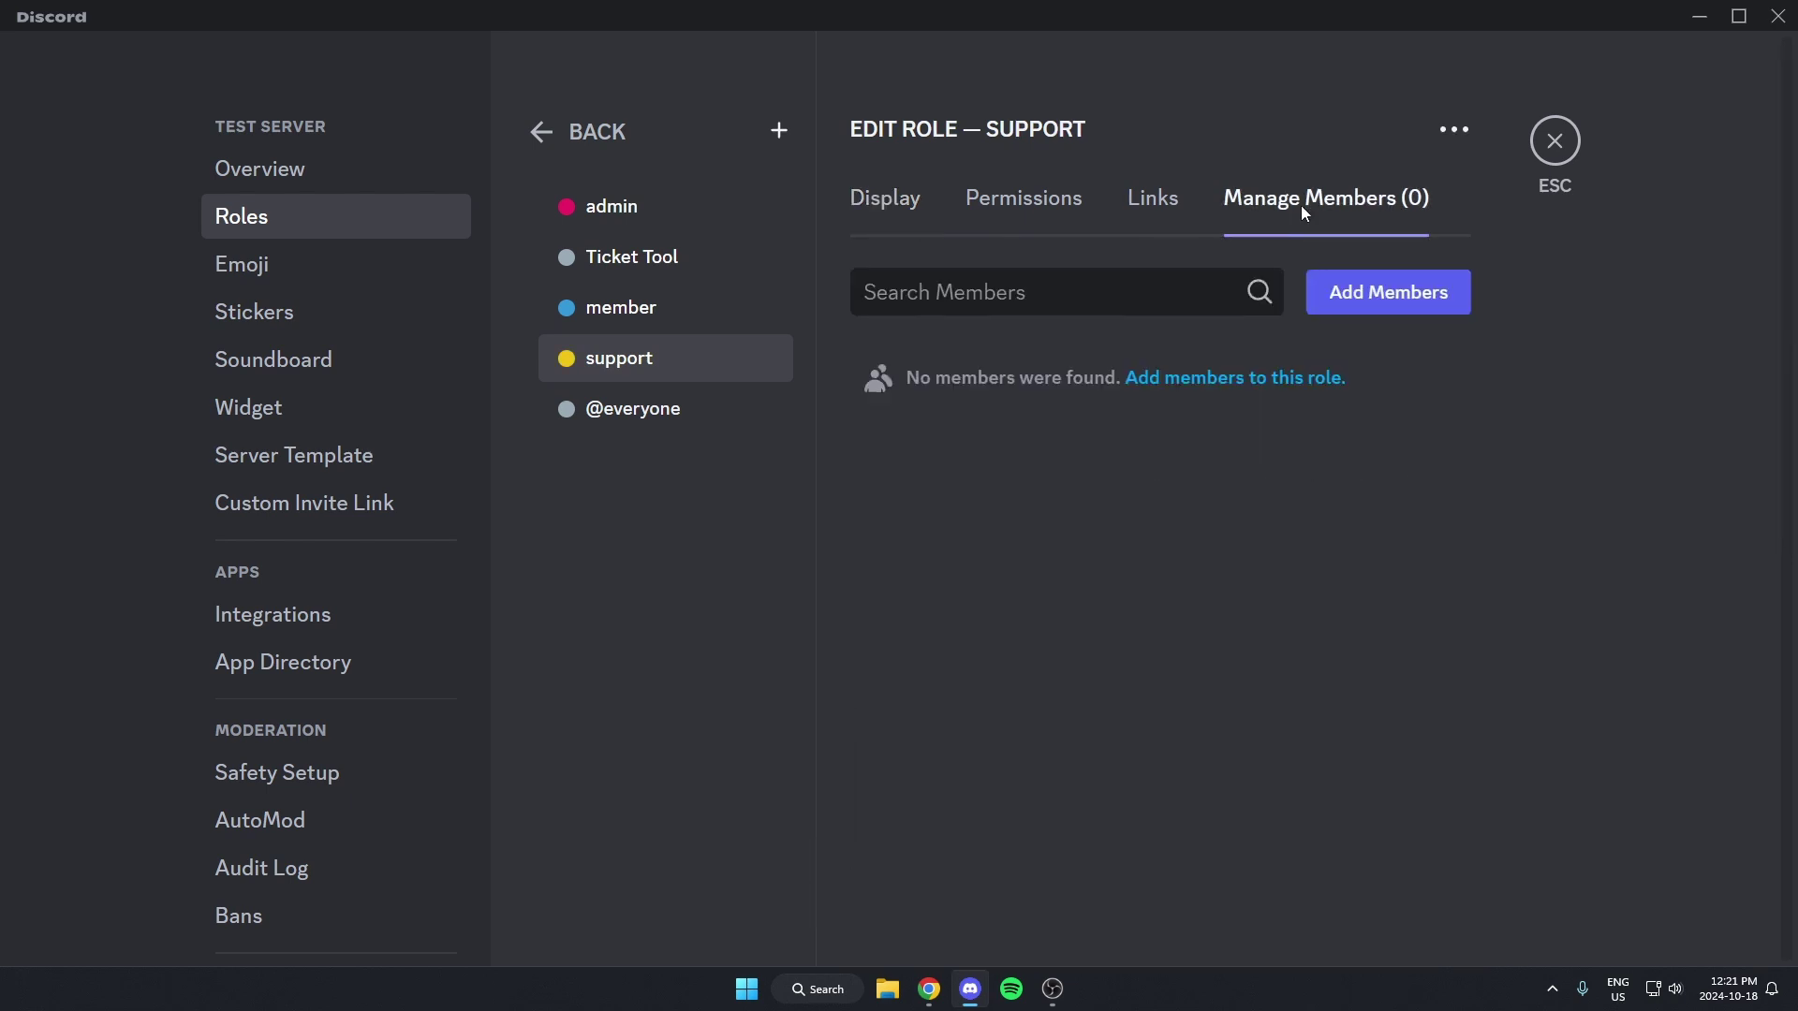
{"action": "left_click", "coordinate": [1381, 292]}
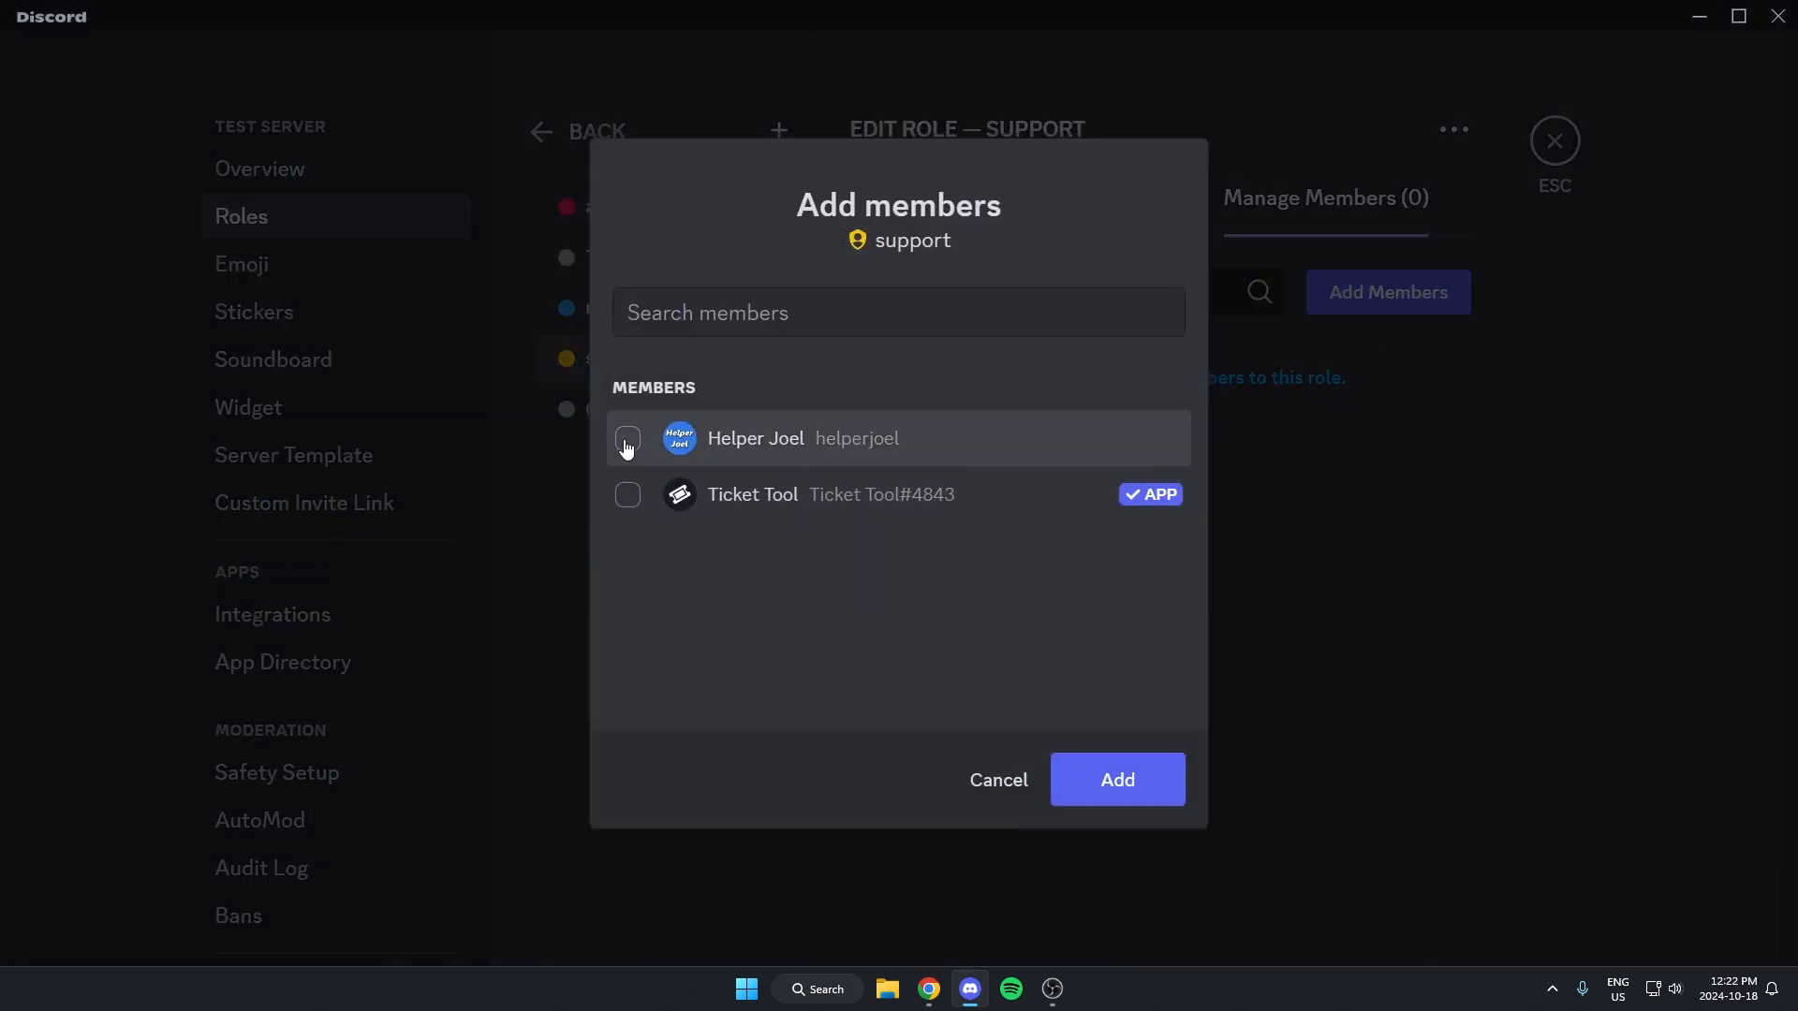
{"action": "left_click", "coordinate": [626, 439]}
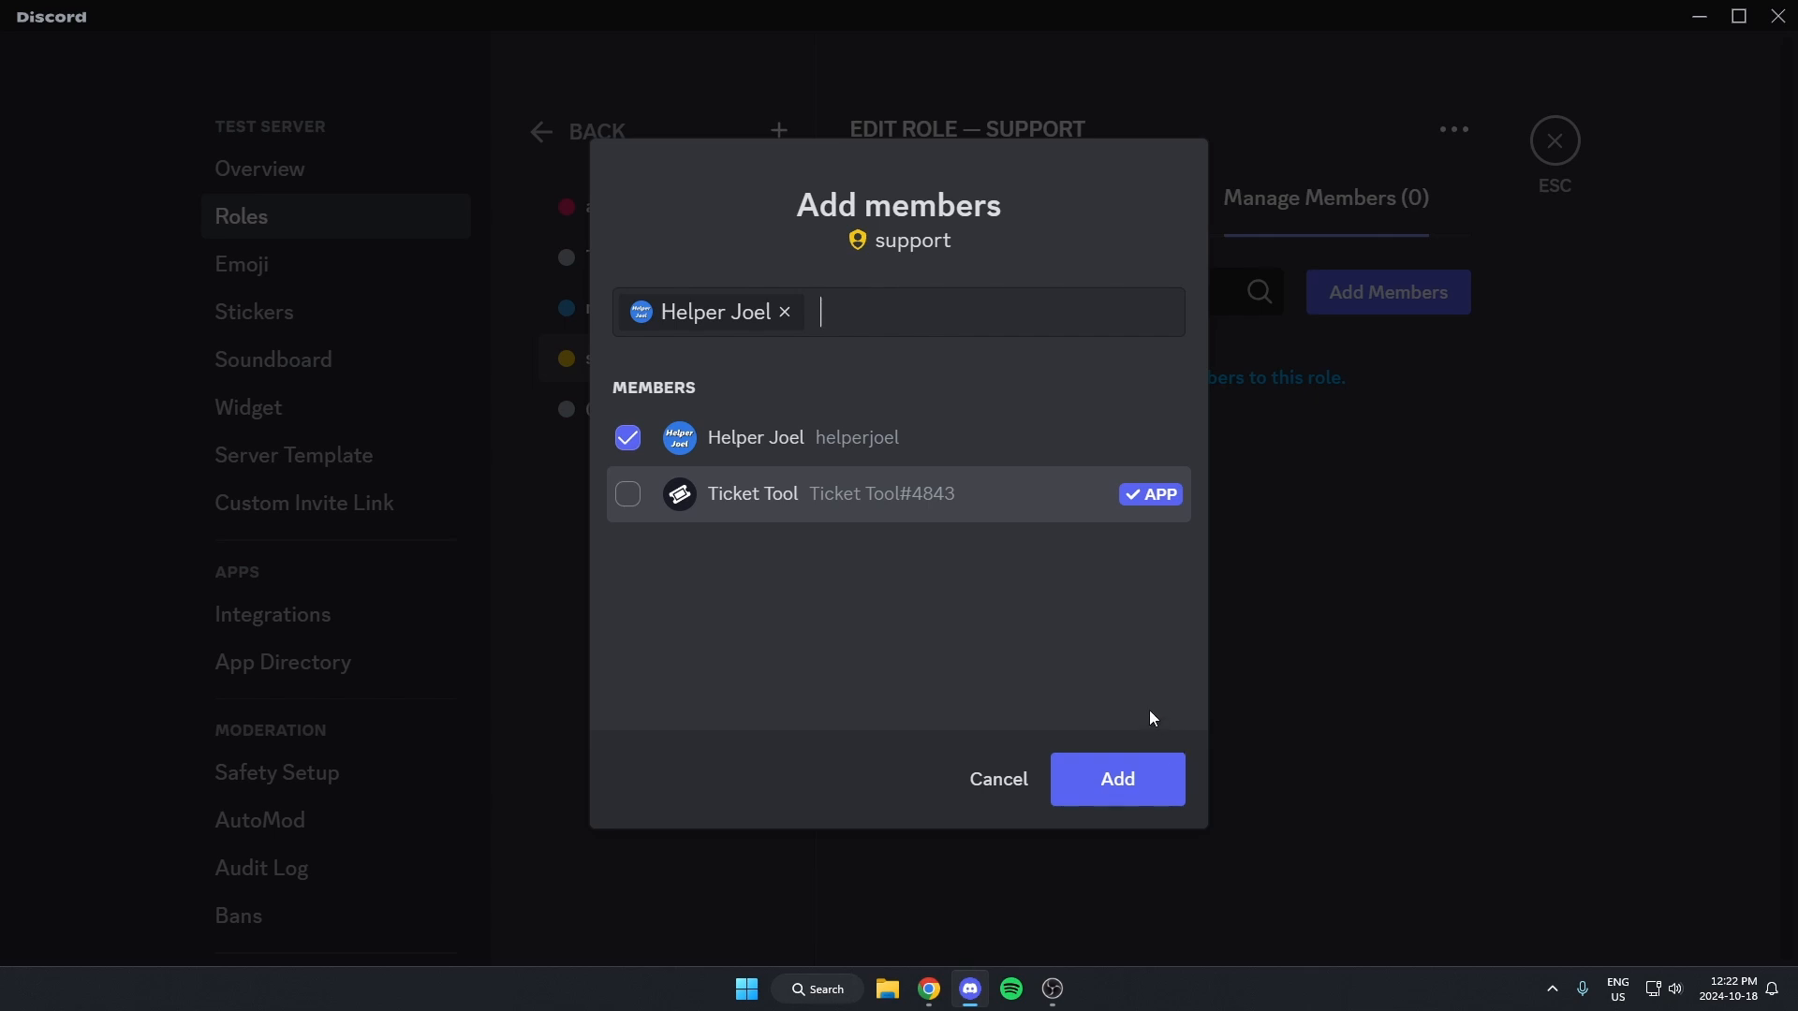
{"action": "left_click", "coordinate": [1143, 791]}
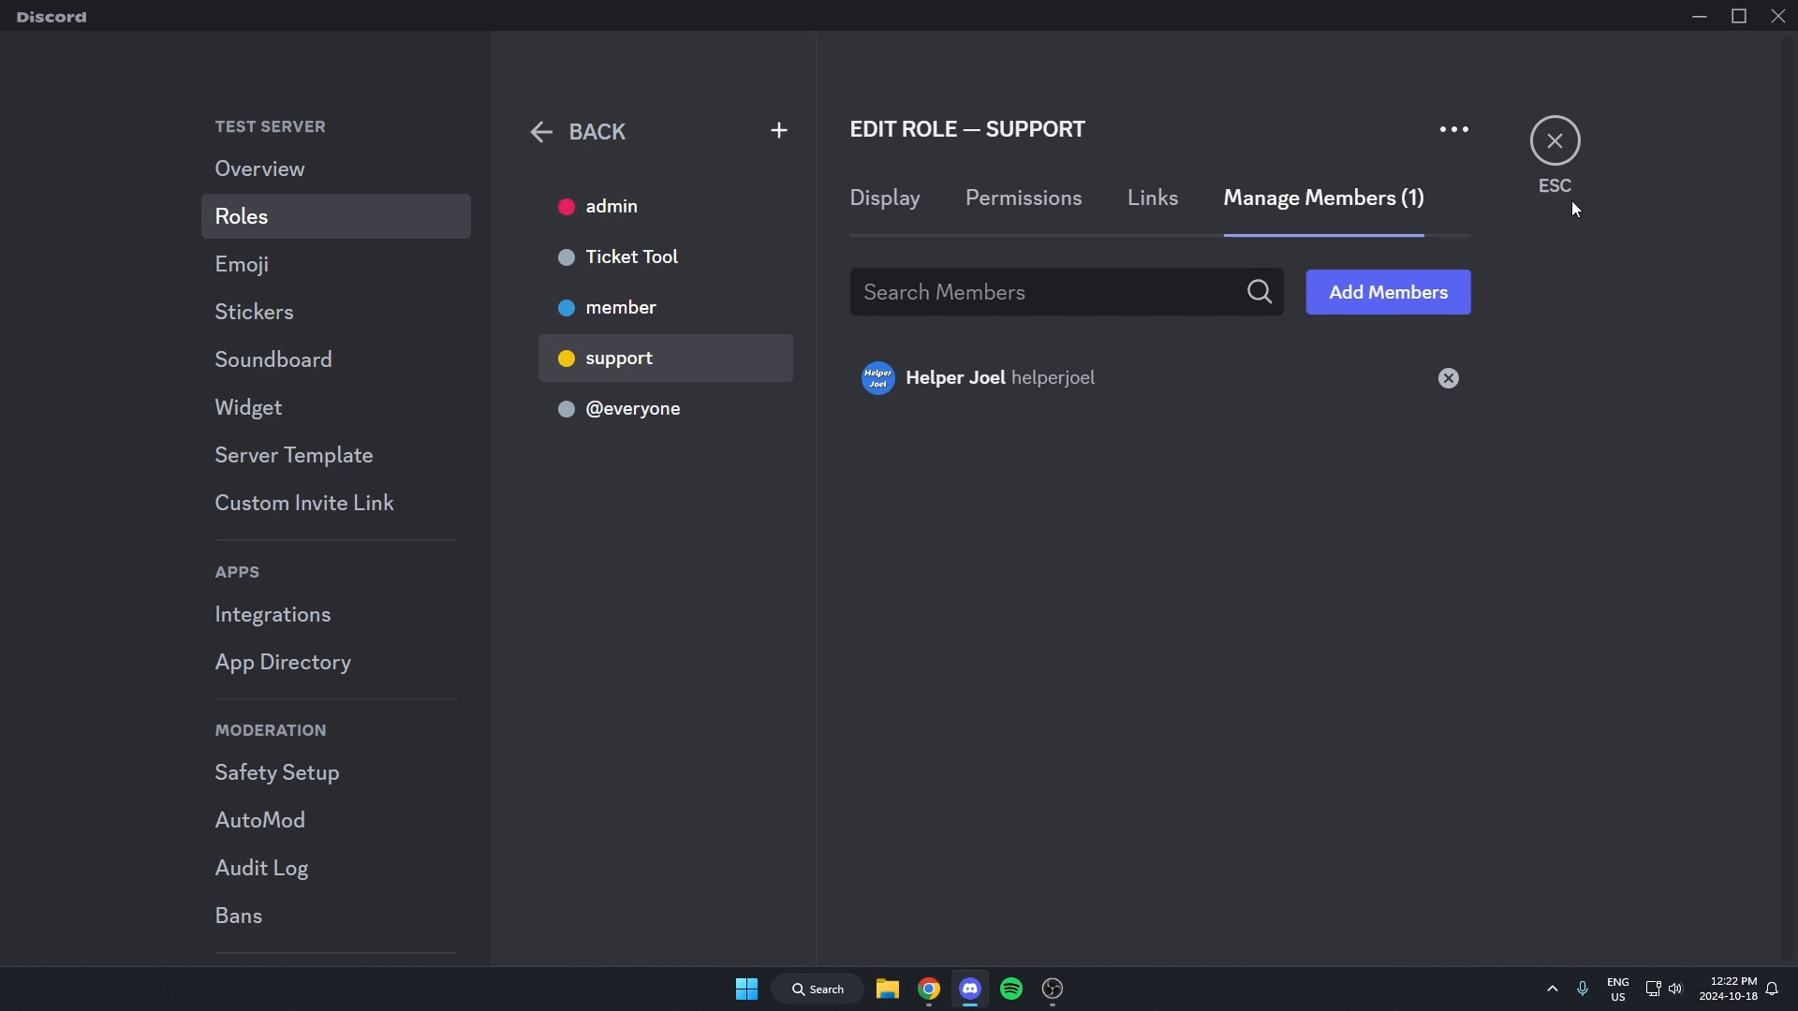
{"action": "left_click", "coordinate": [1555, 140]}
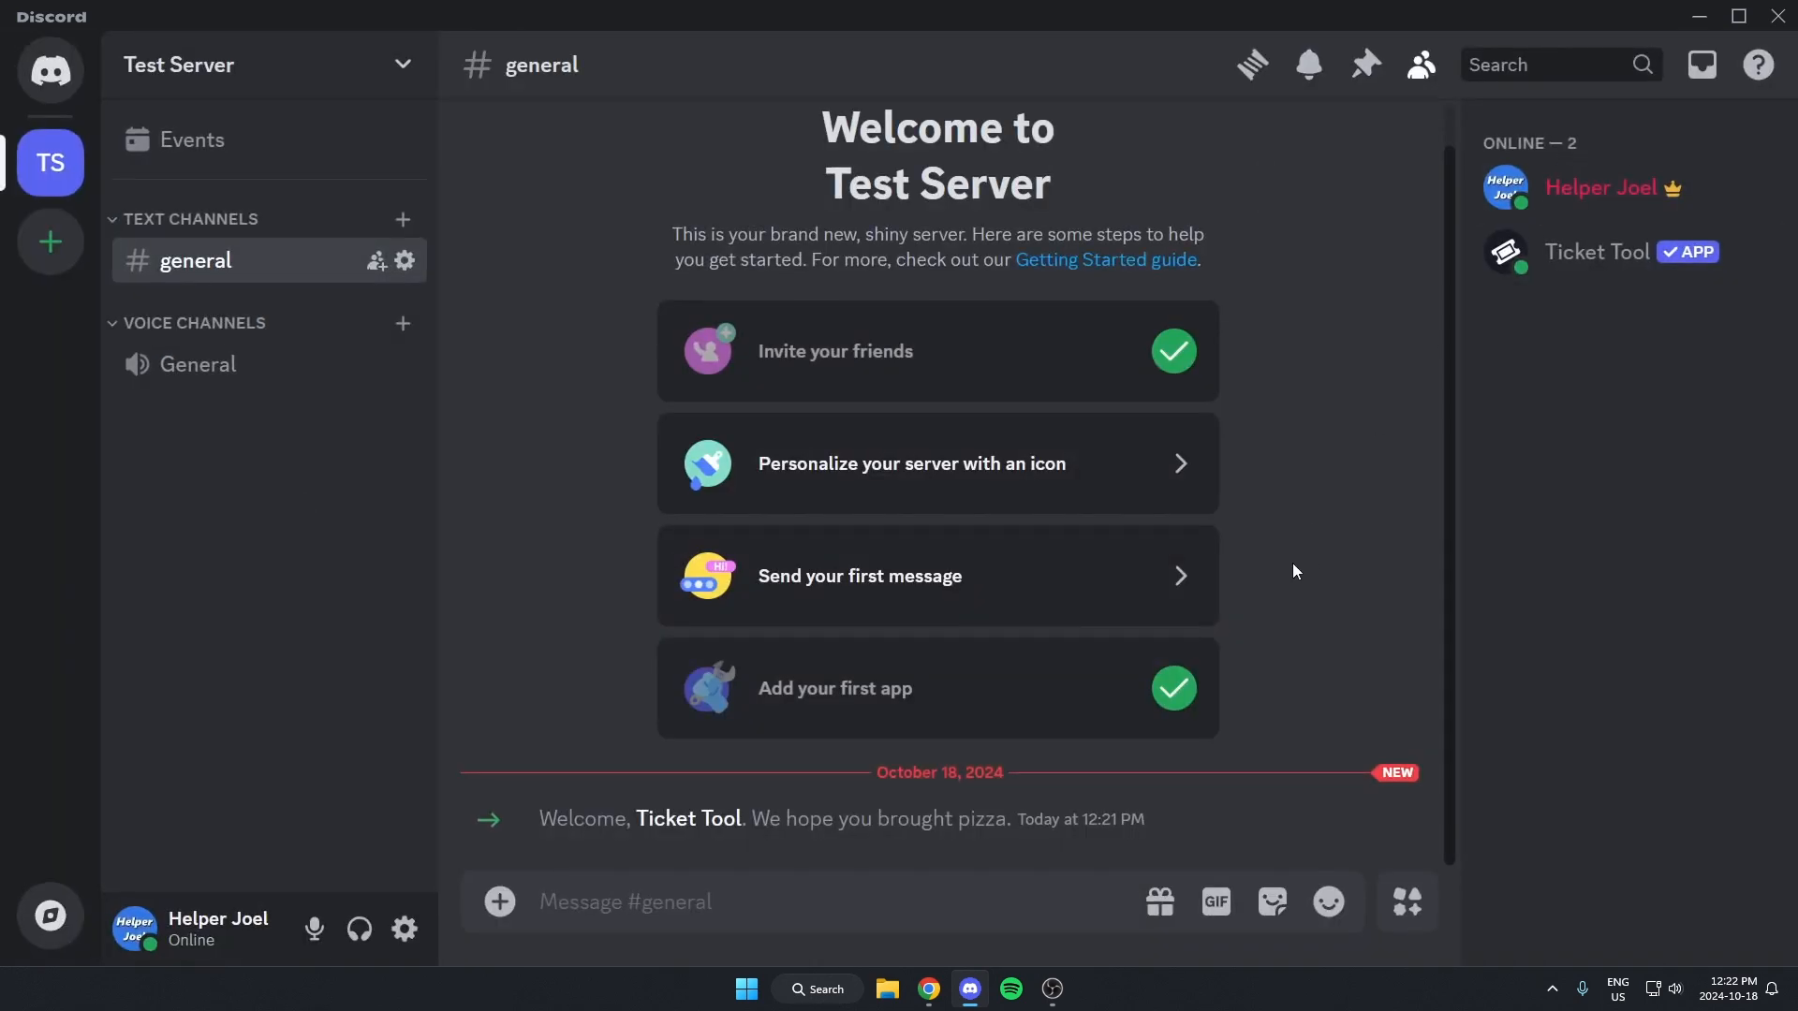
- Create a support category and a #support text channel inside it
{"action": "right_click", "coordinate": [201, 481]}
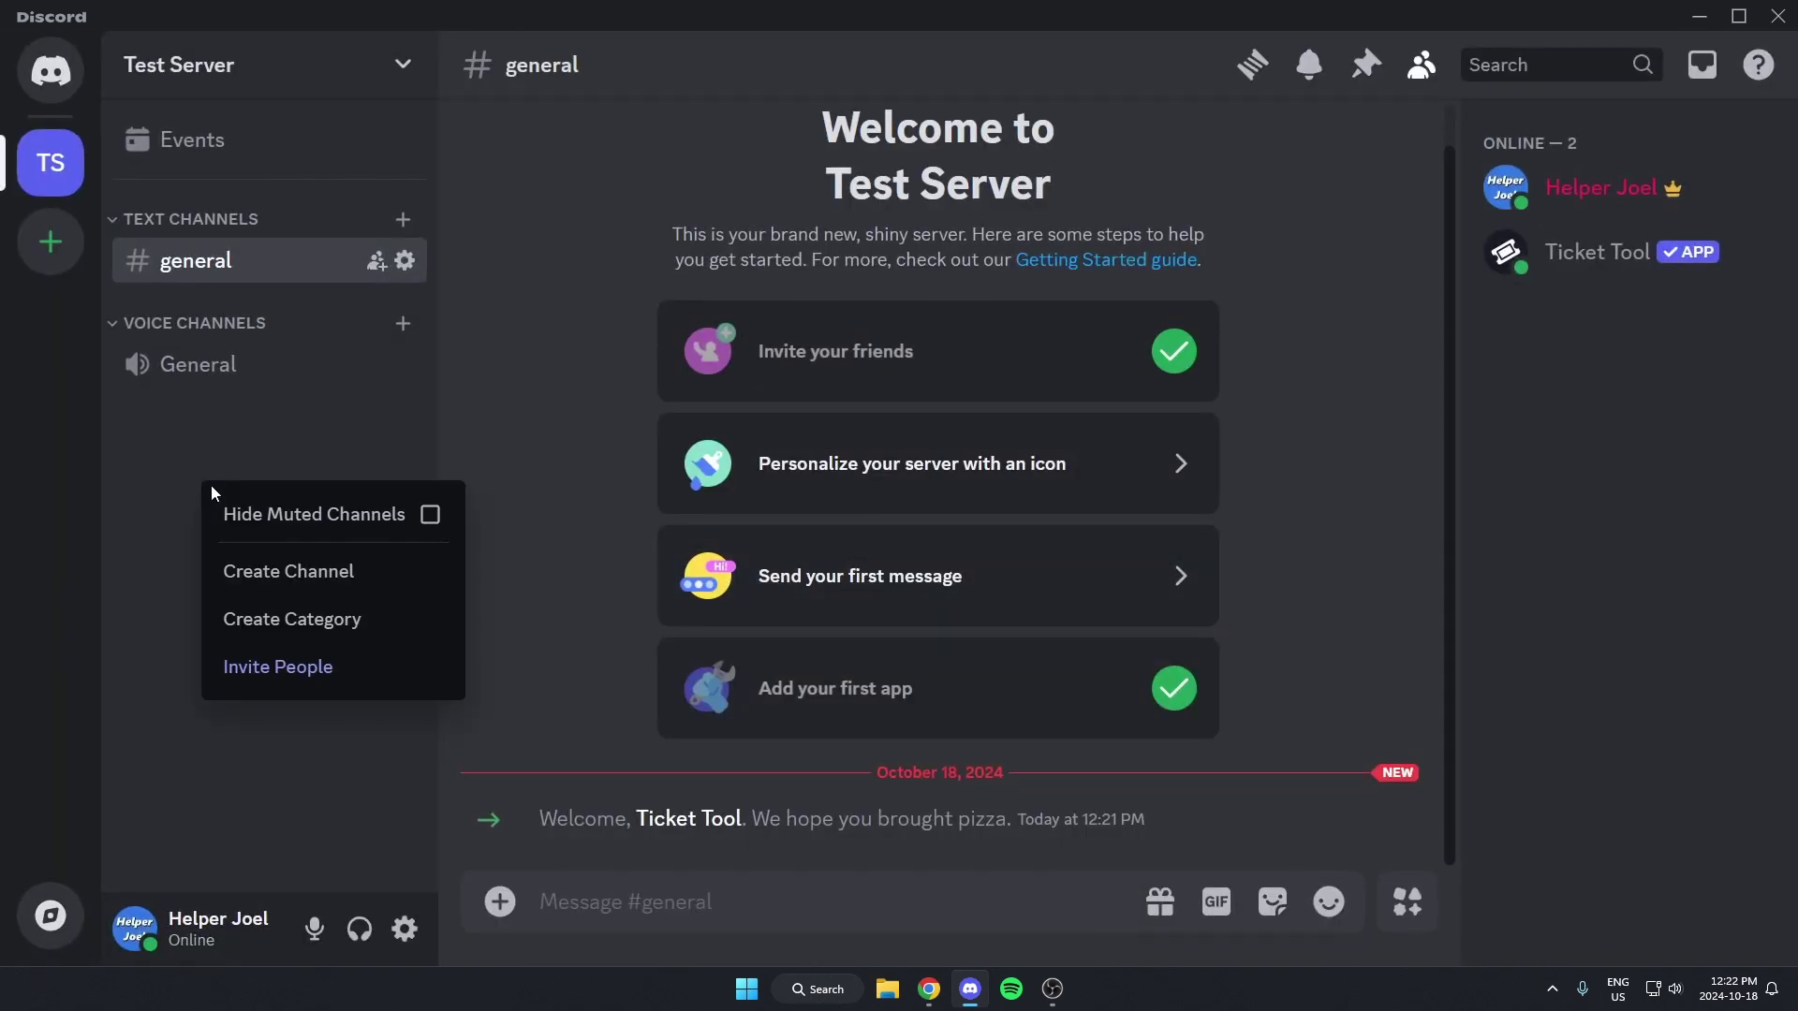
{"action": "left_click", "coordinate": [295, 620]}
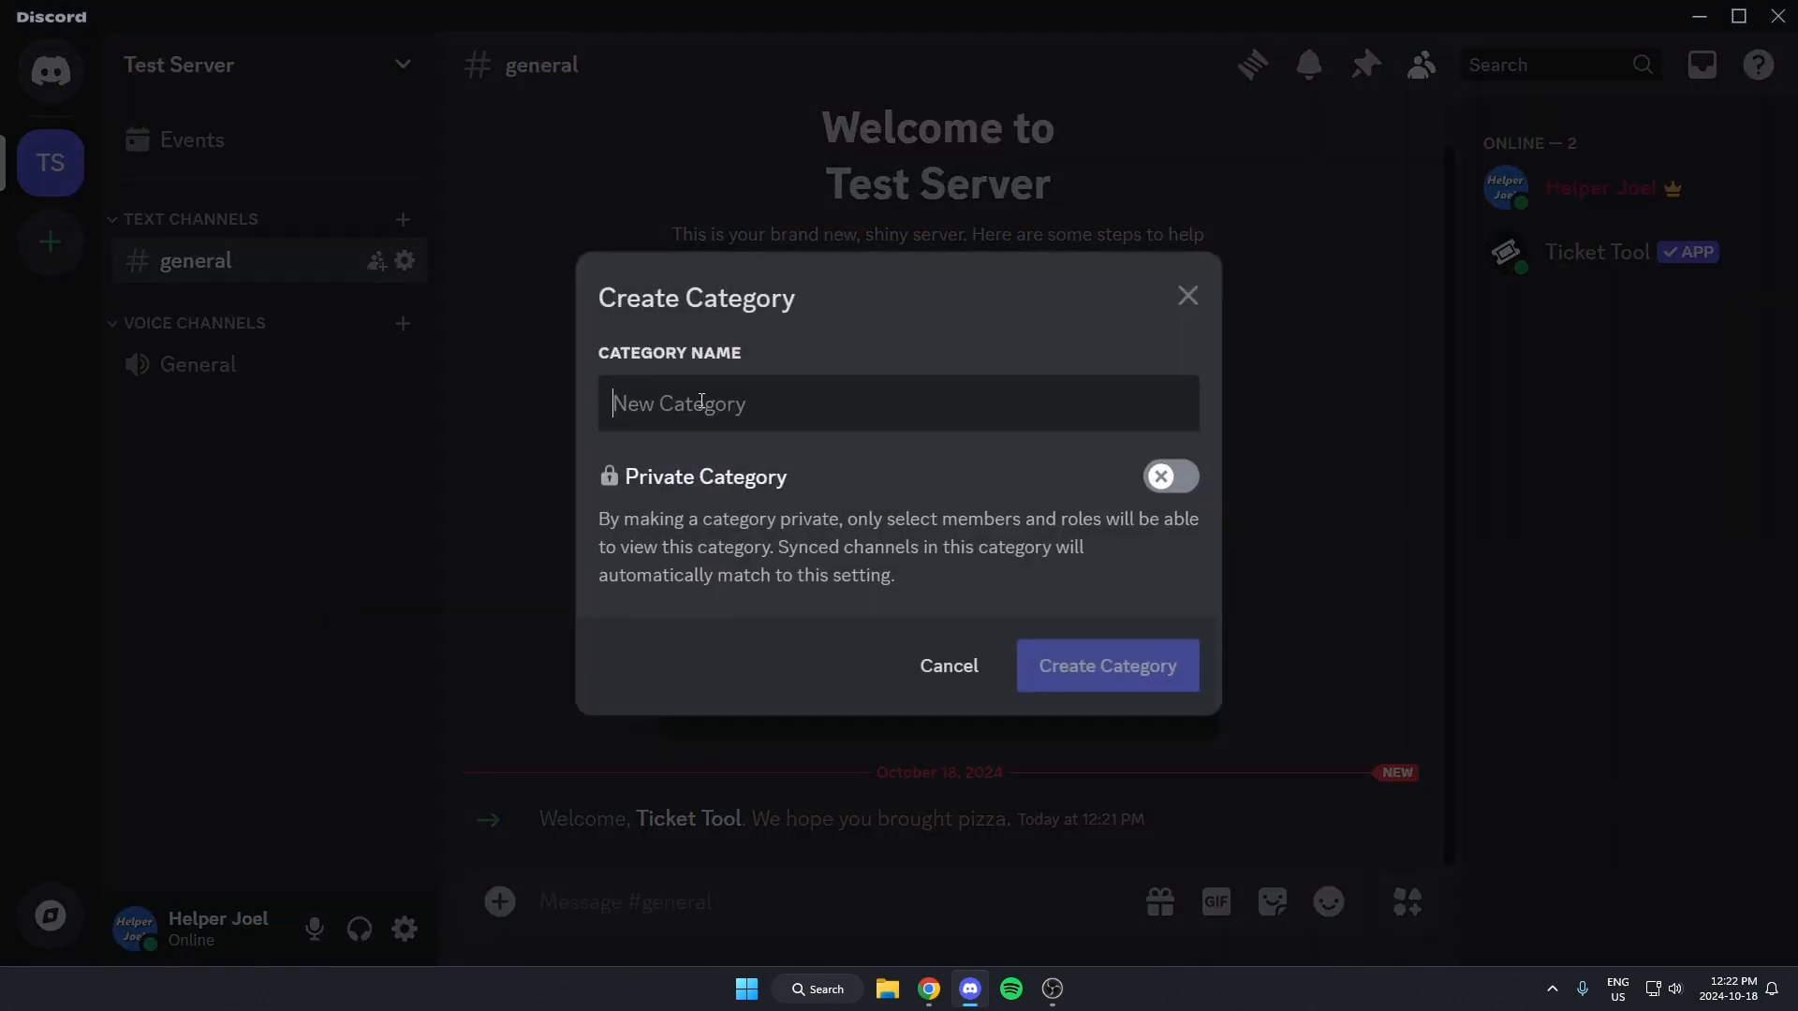
{"action": "type", "text": "suppor"}
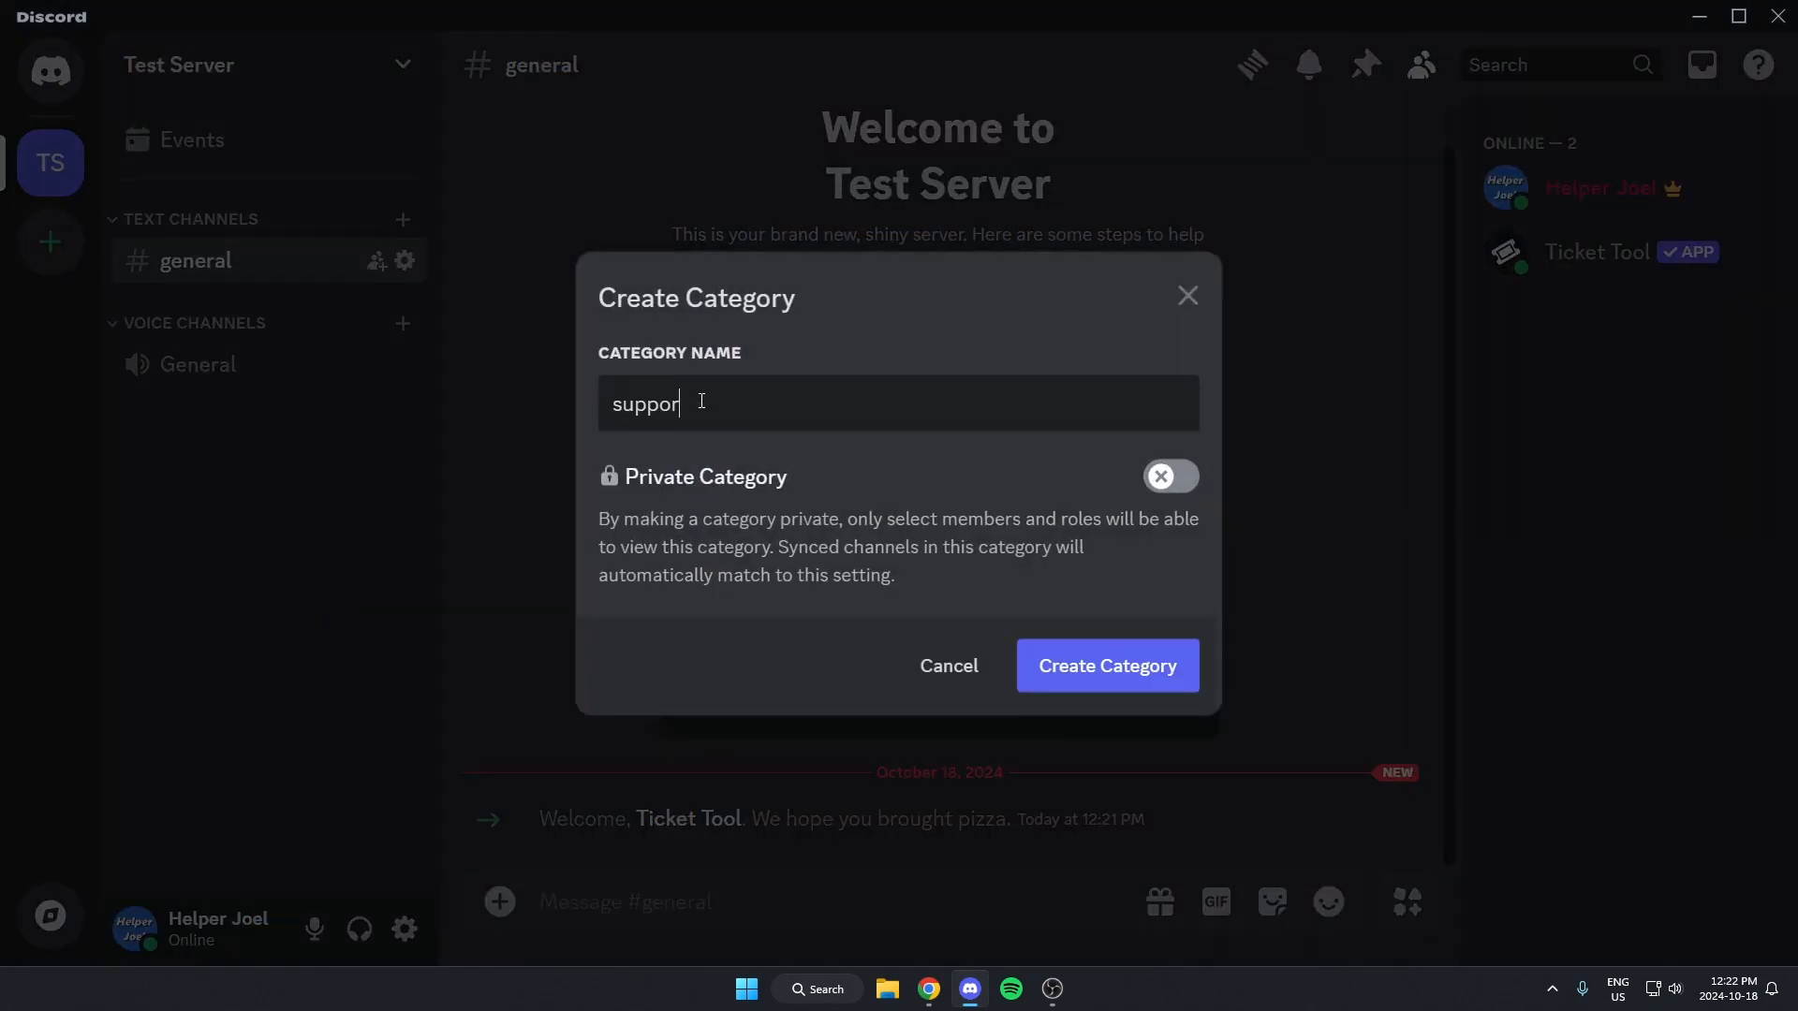
{"action": "type", "text": "t"}
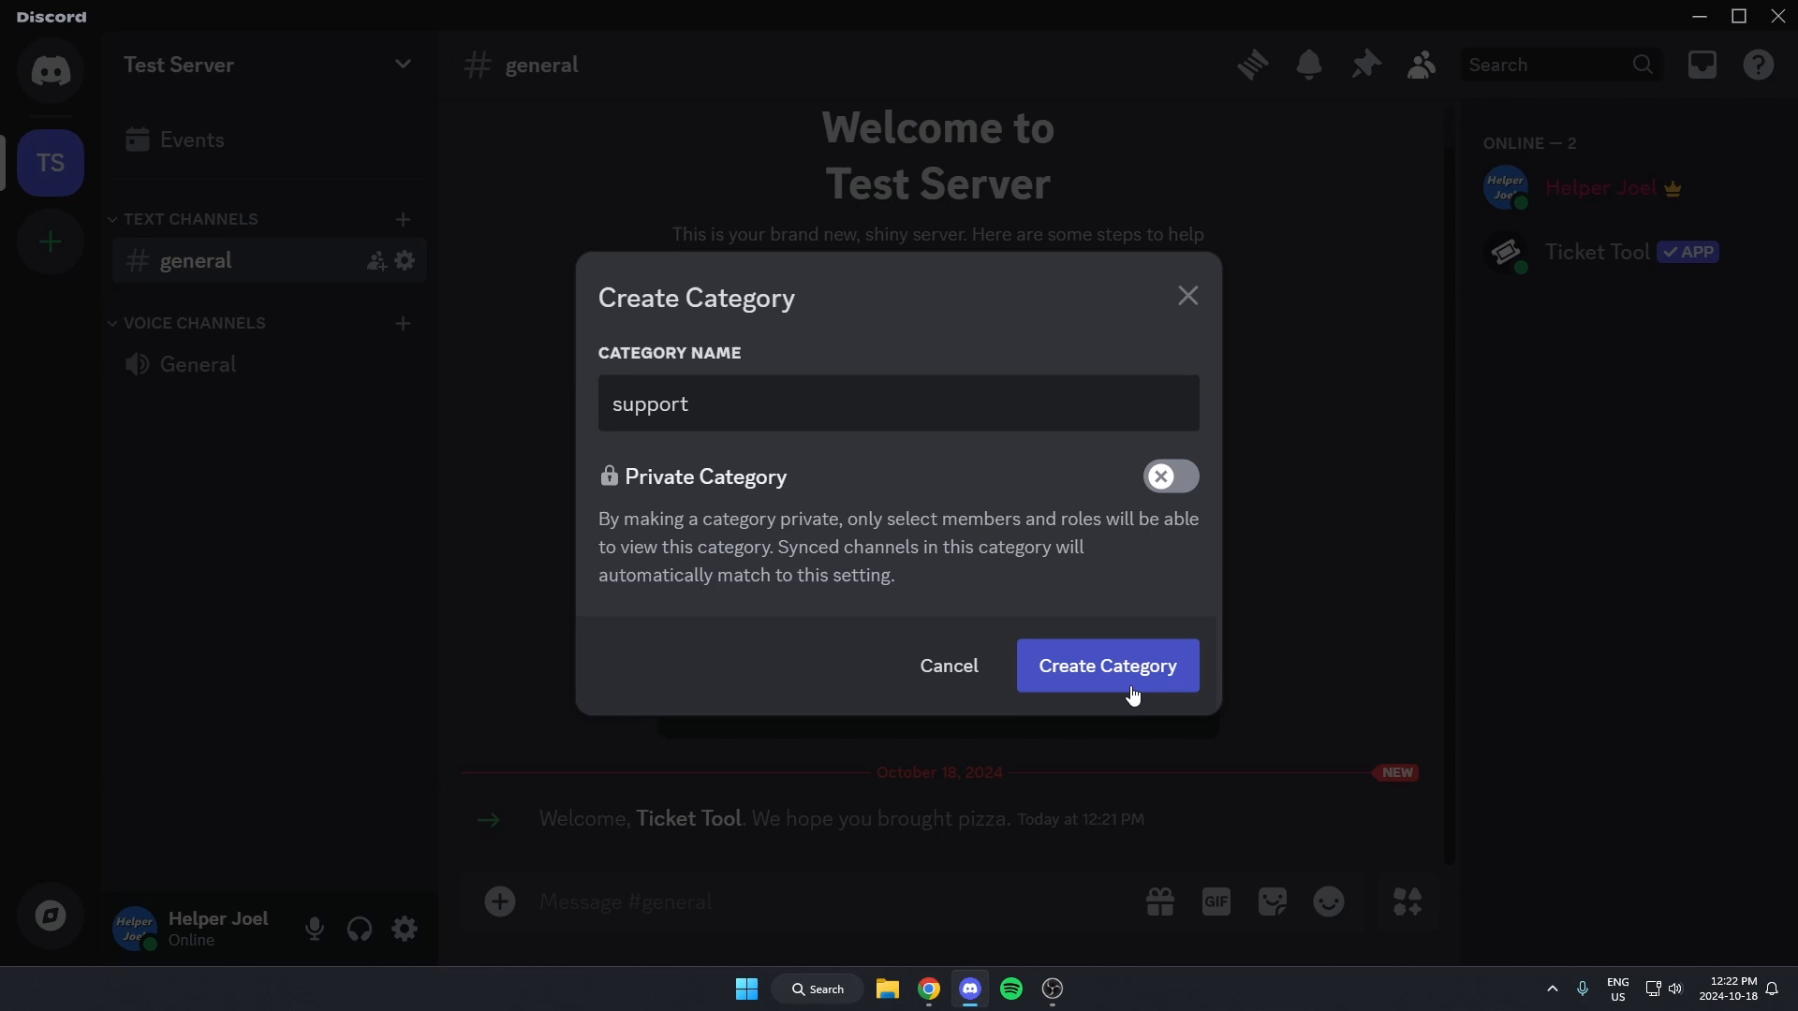
{"action": "left_click", "coordinate": [1133, 687]}
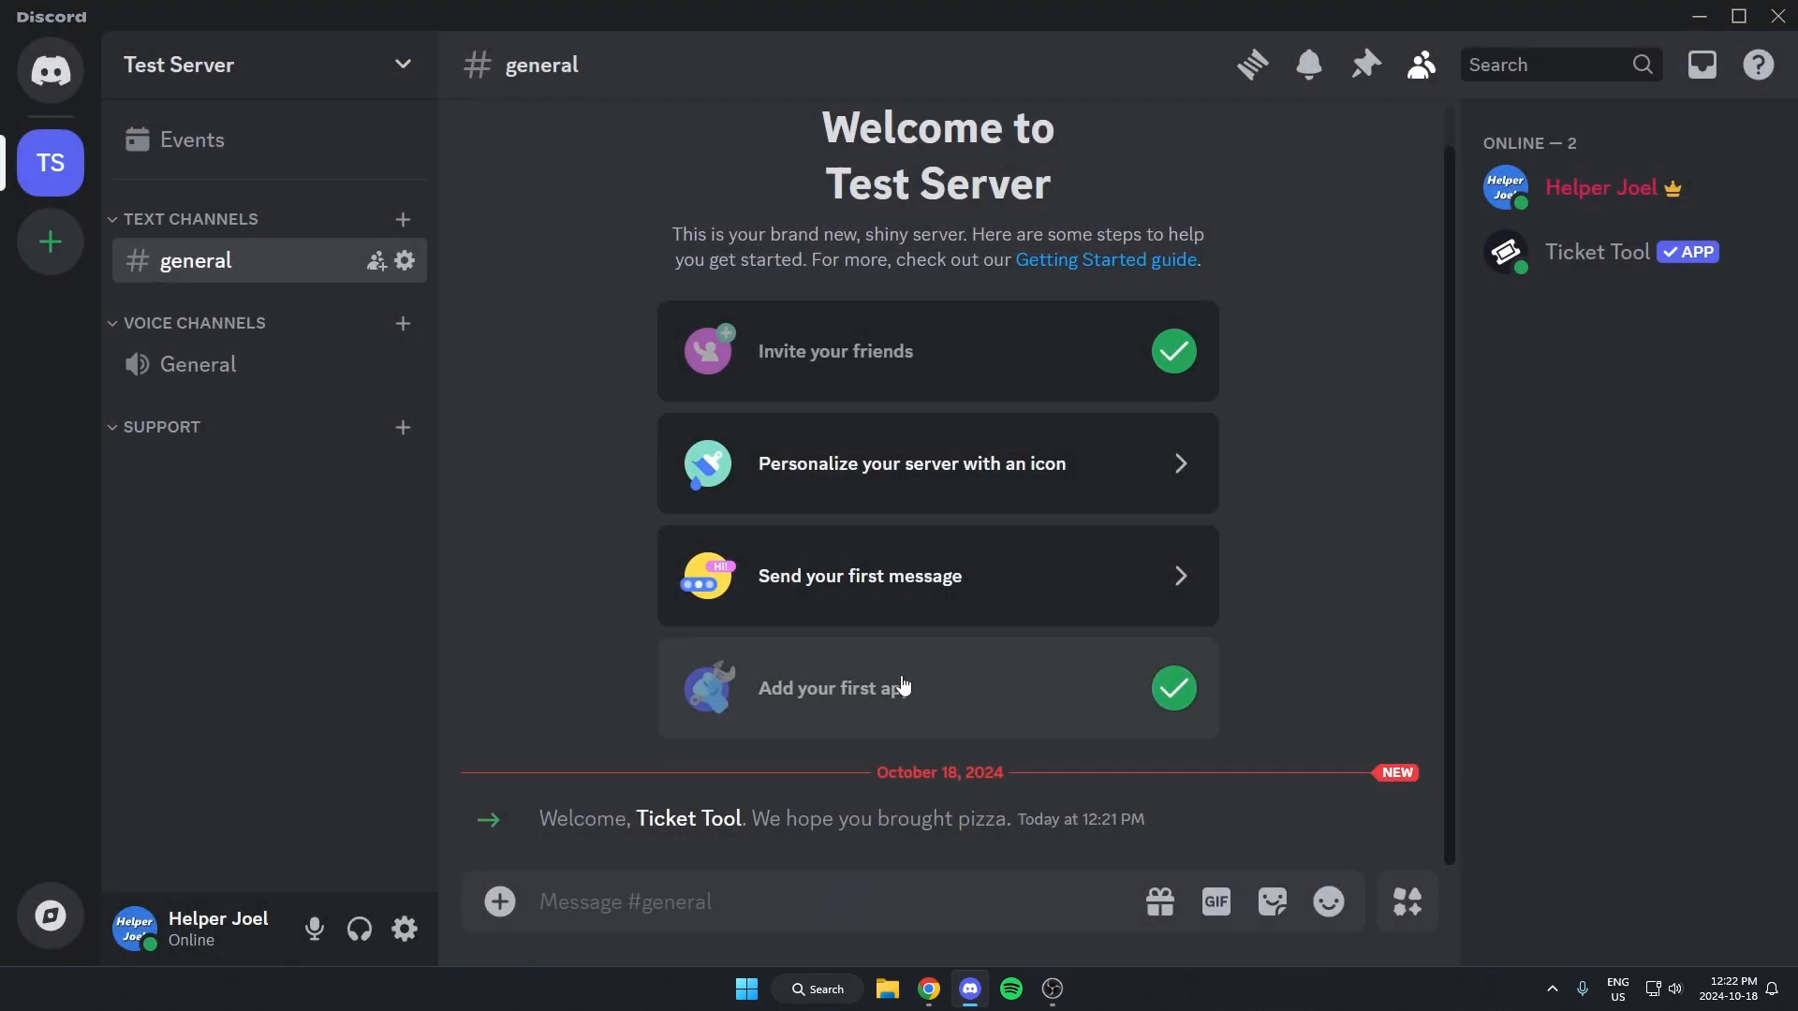
{"action": "left_click", "coordinate": [404, 430]}
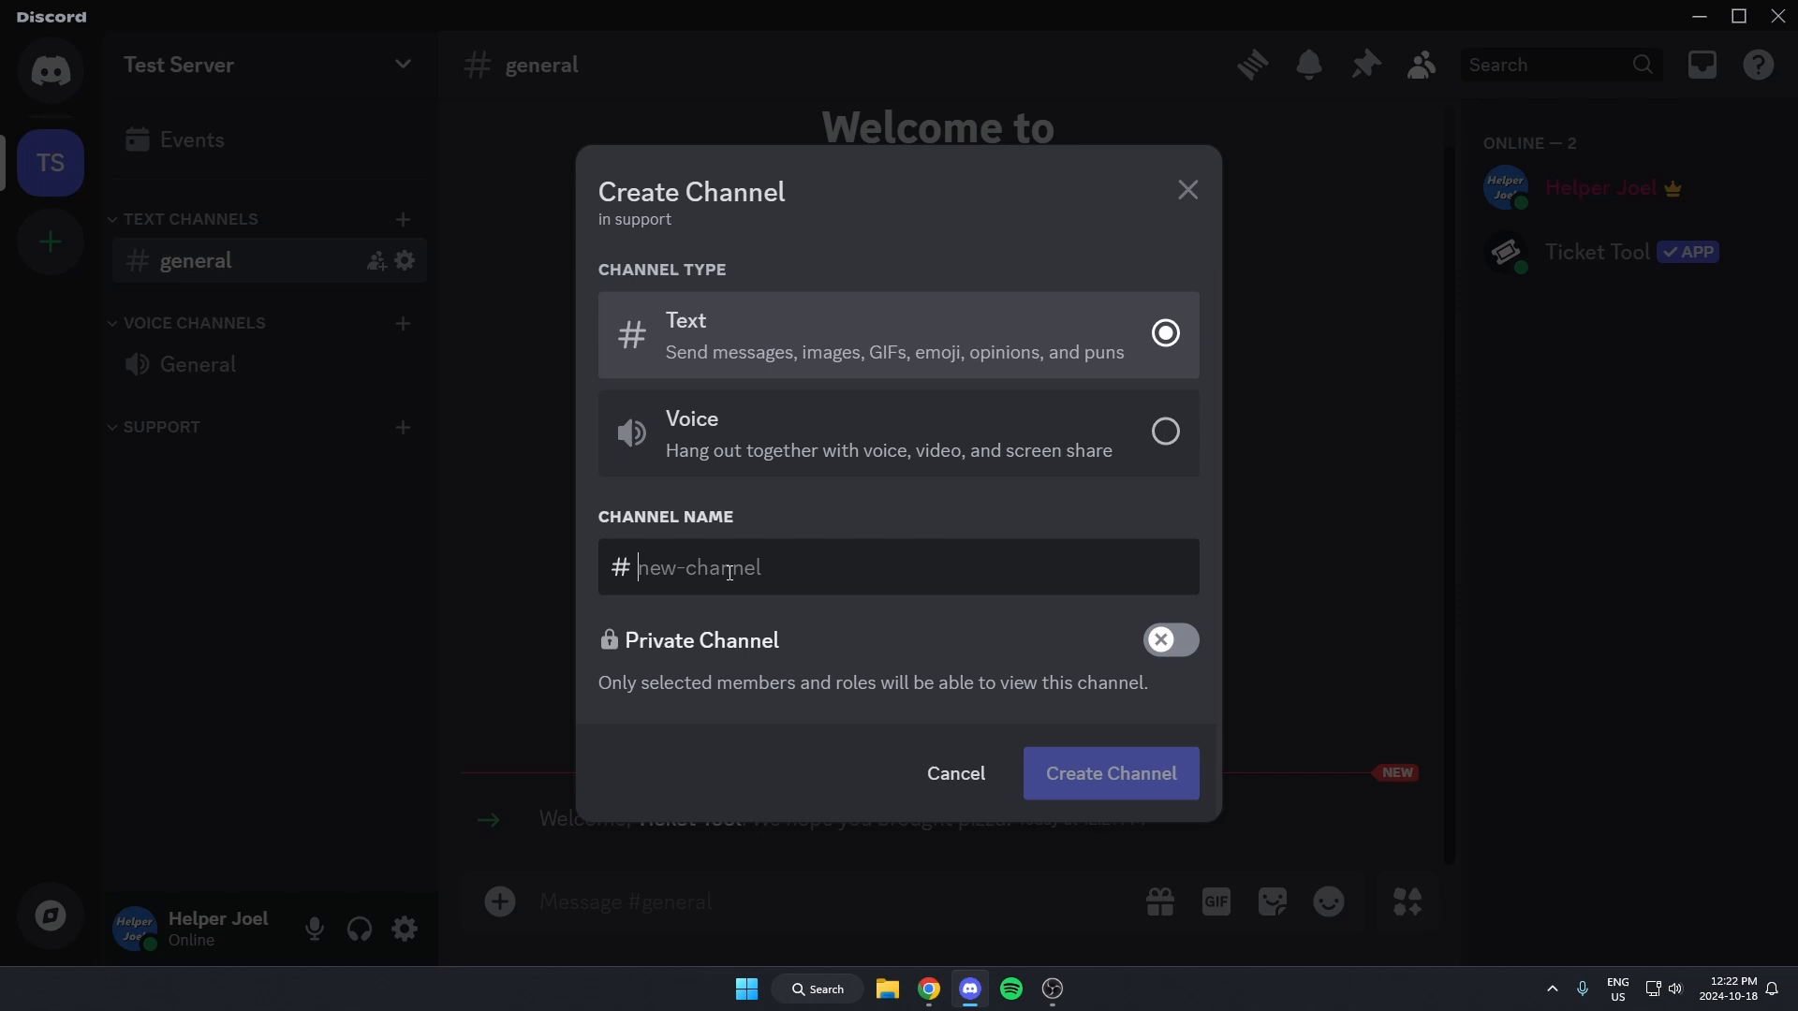
{"action": "type", "text": "support"}
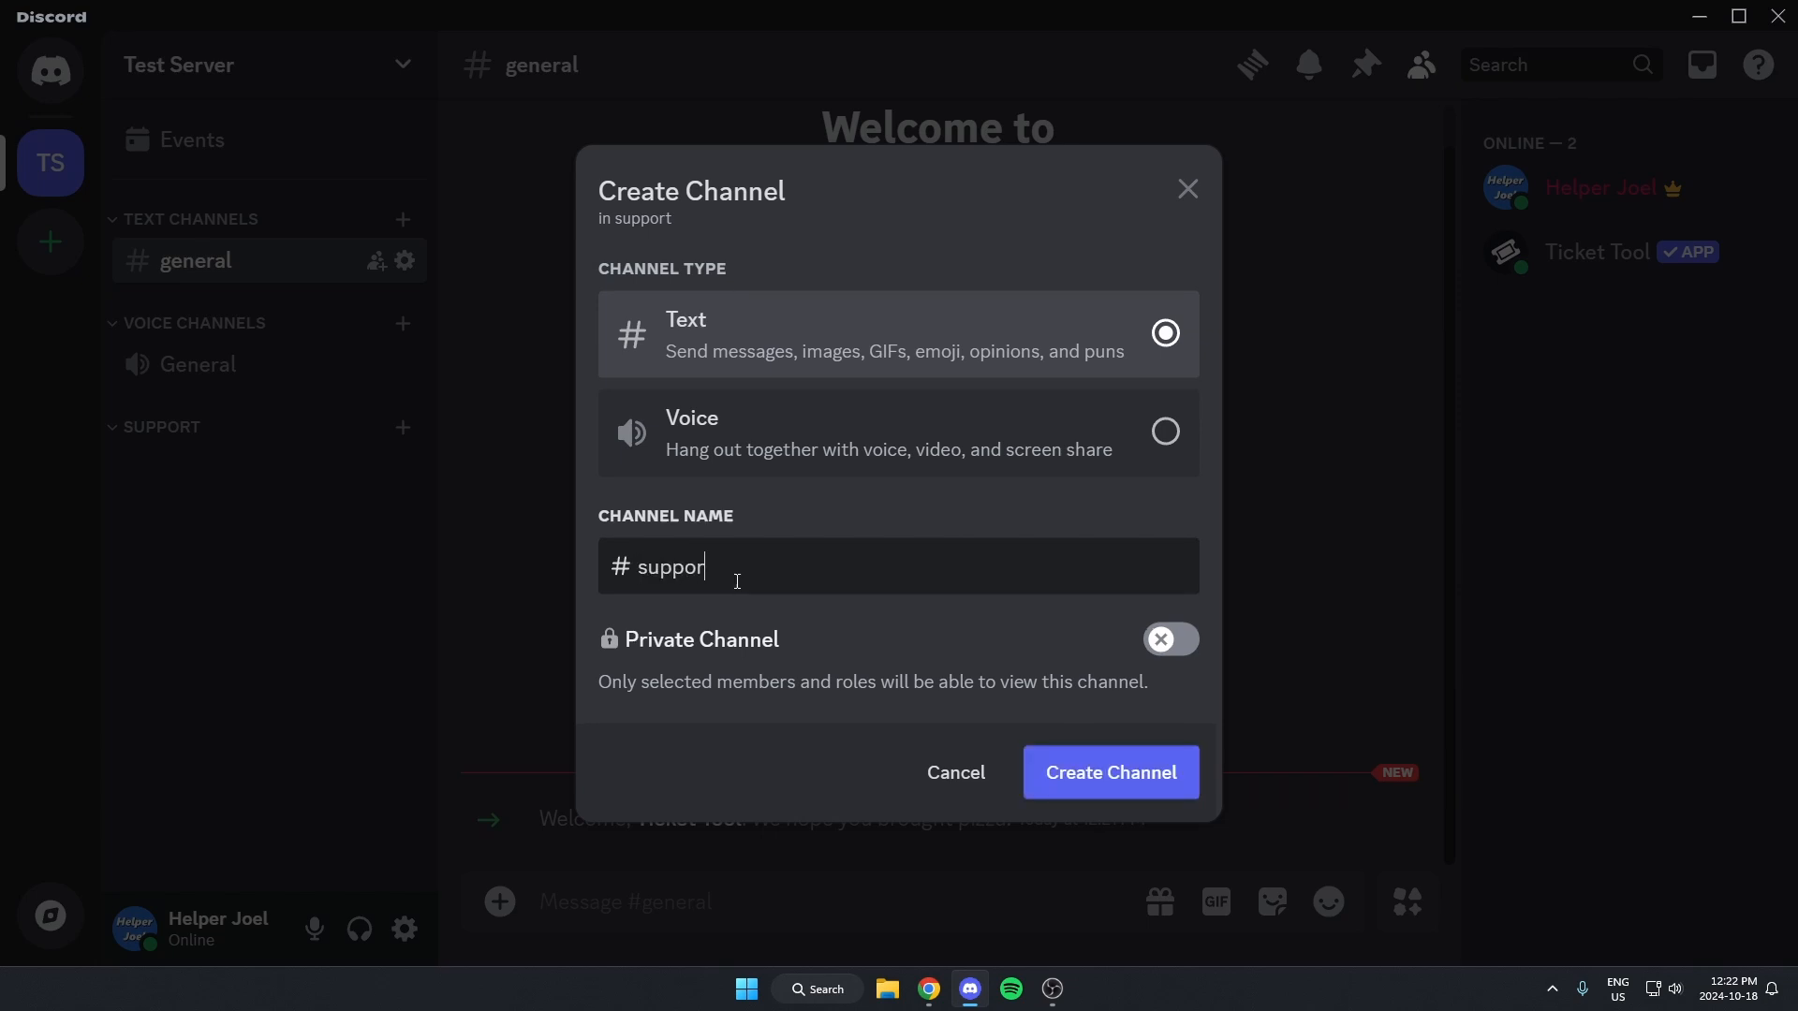
{"action": "left_click", "coordinate": [1145, 790]}
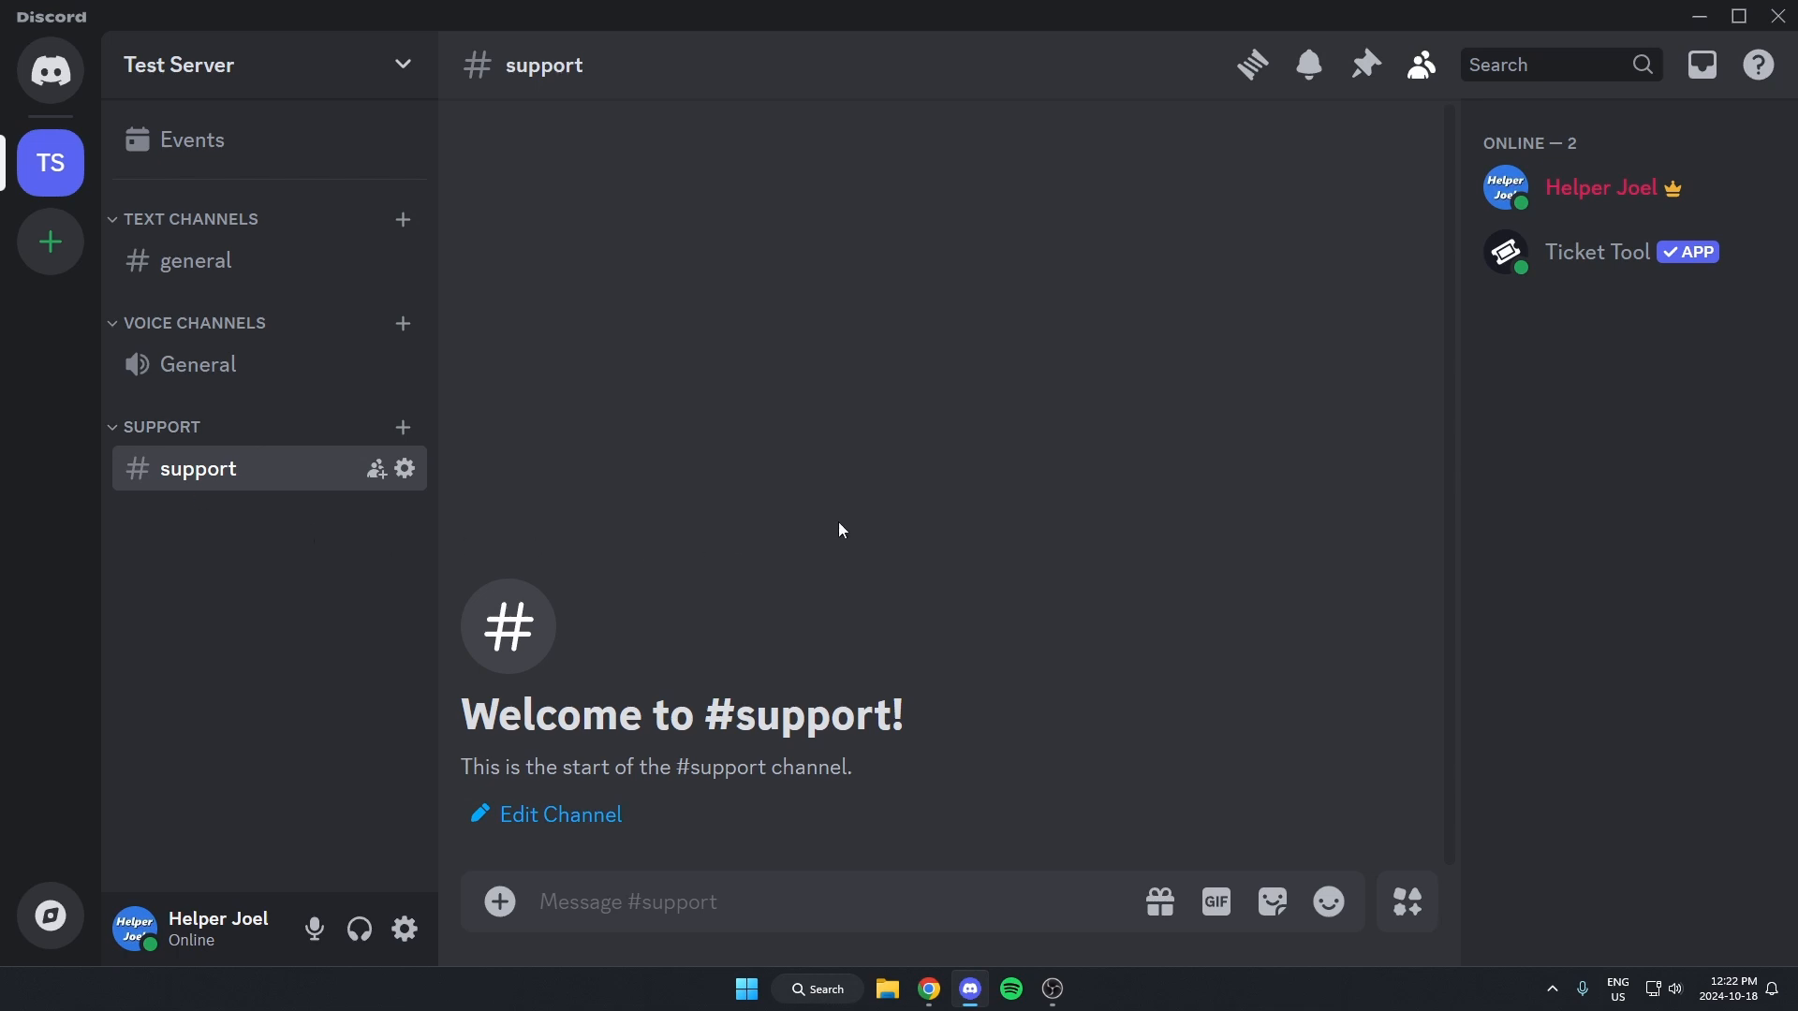
- Go to tickettool.xyz in Chrome, open the Dashboard and choose Login with Discord
{"action": "left_click", "coordinate": [929, 989]}
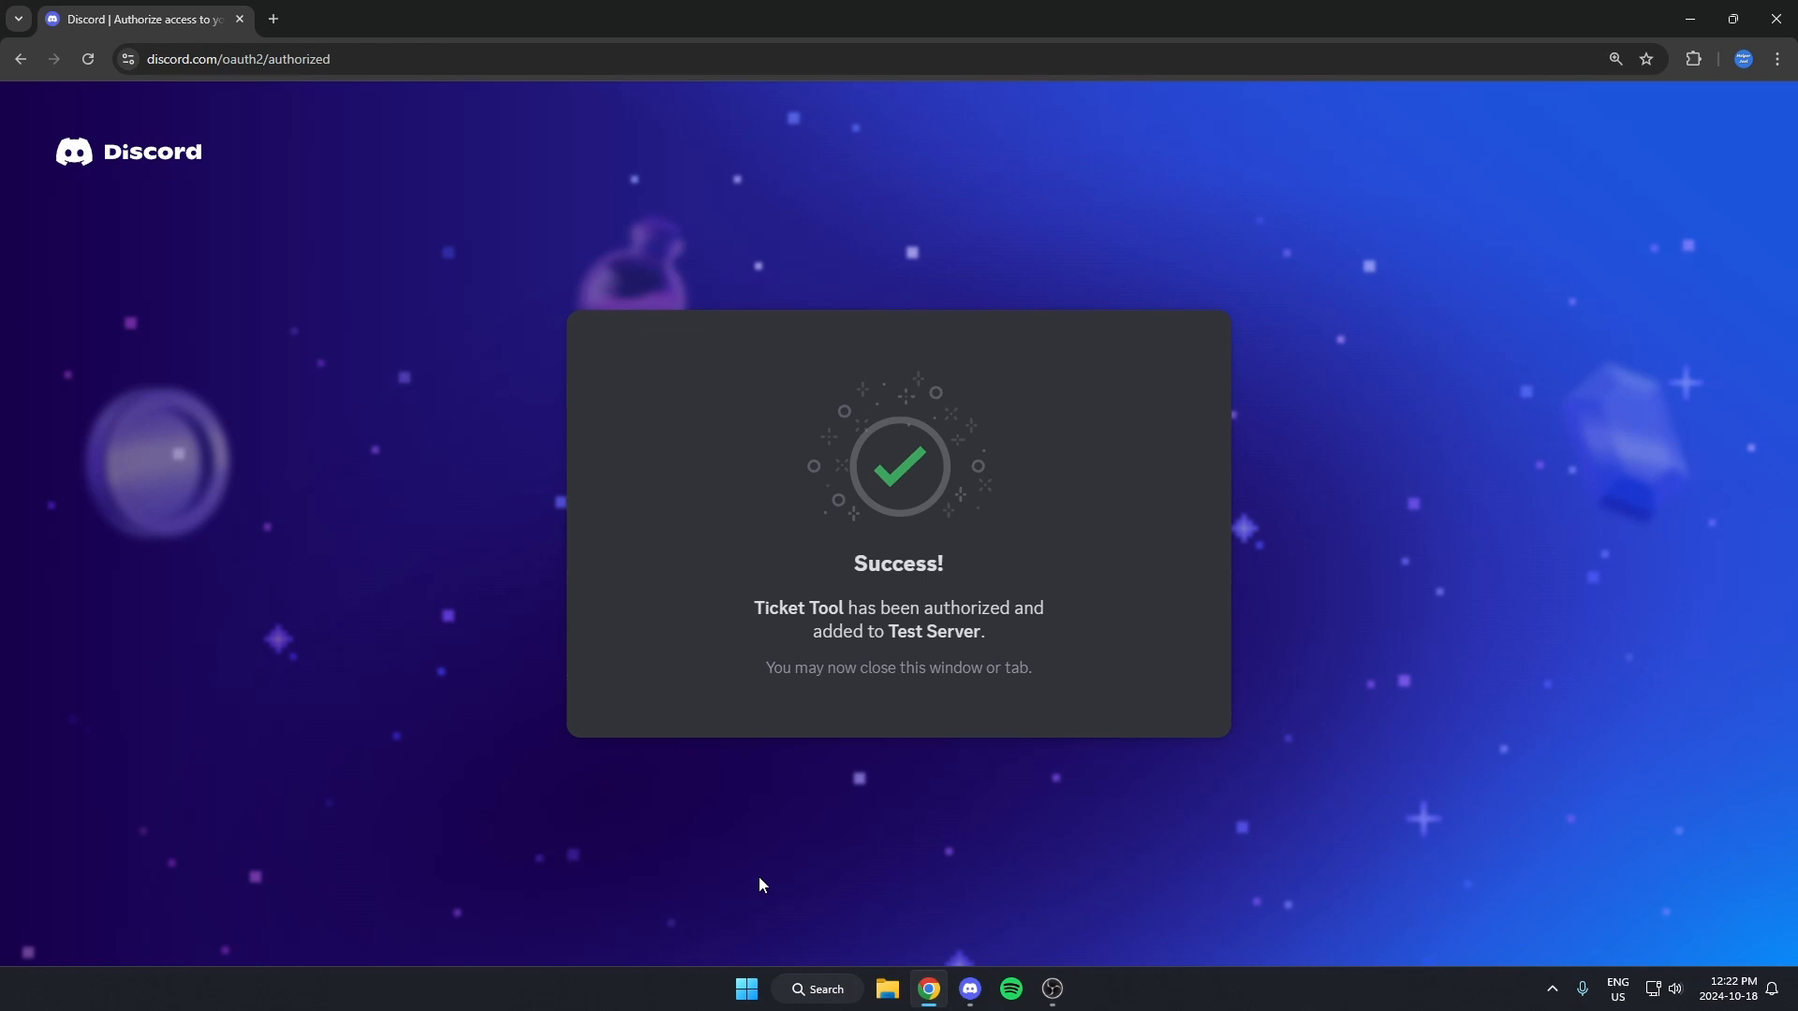
{"action": "left_click", "coordinate": [475, 58]}
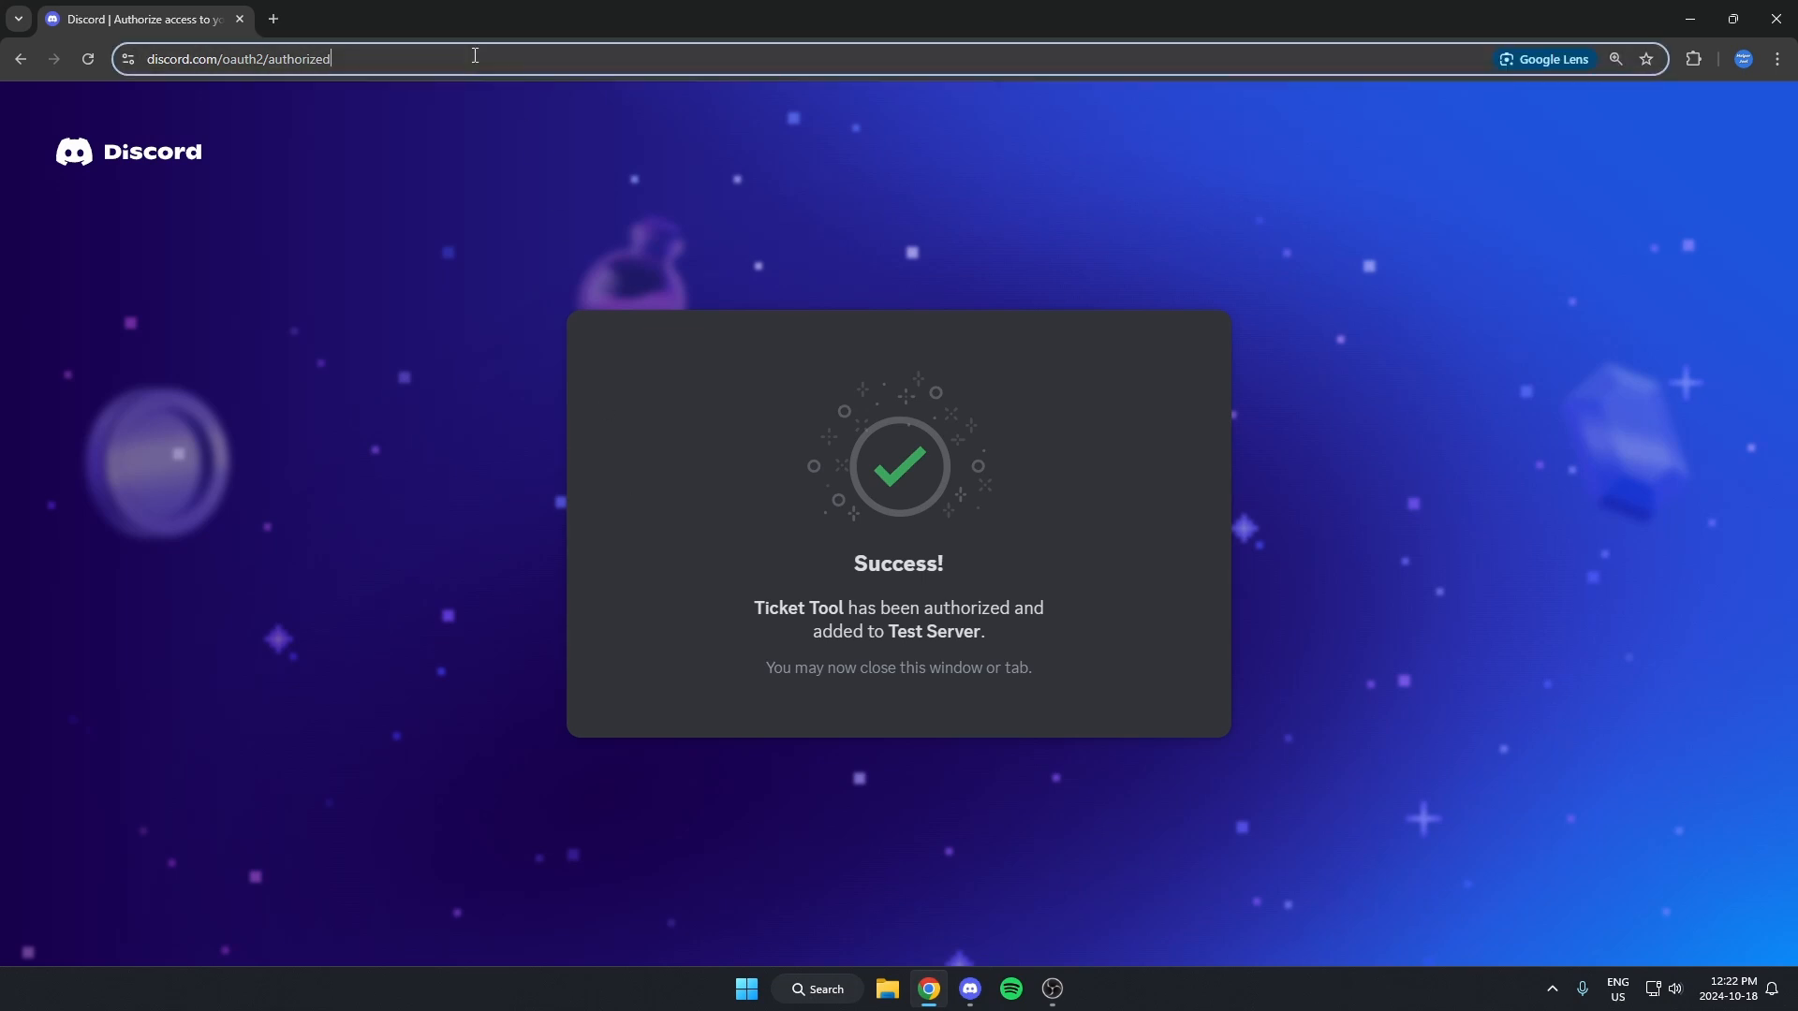
{"action": "key", "text": "BackSpace"}
{"action": "type", "text": "tic"}
{"action": "key", "text": "Return"}
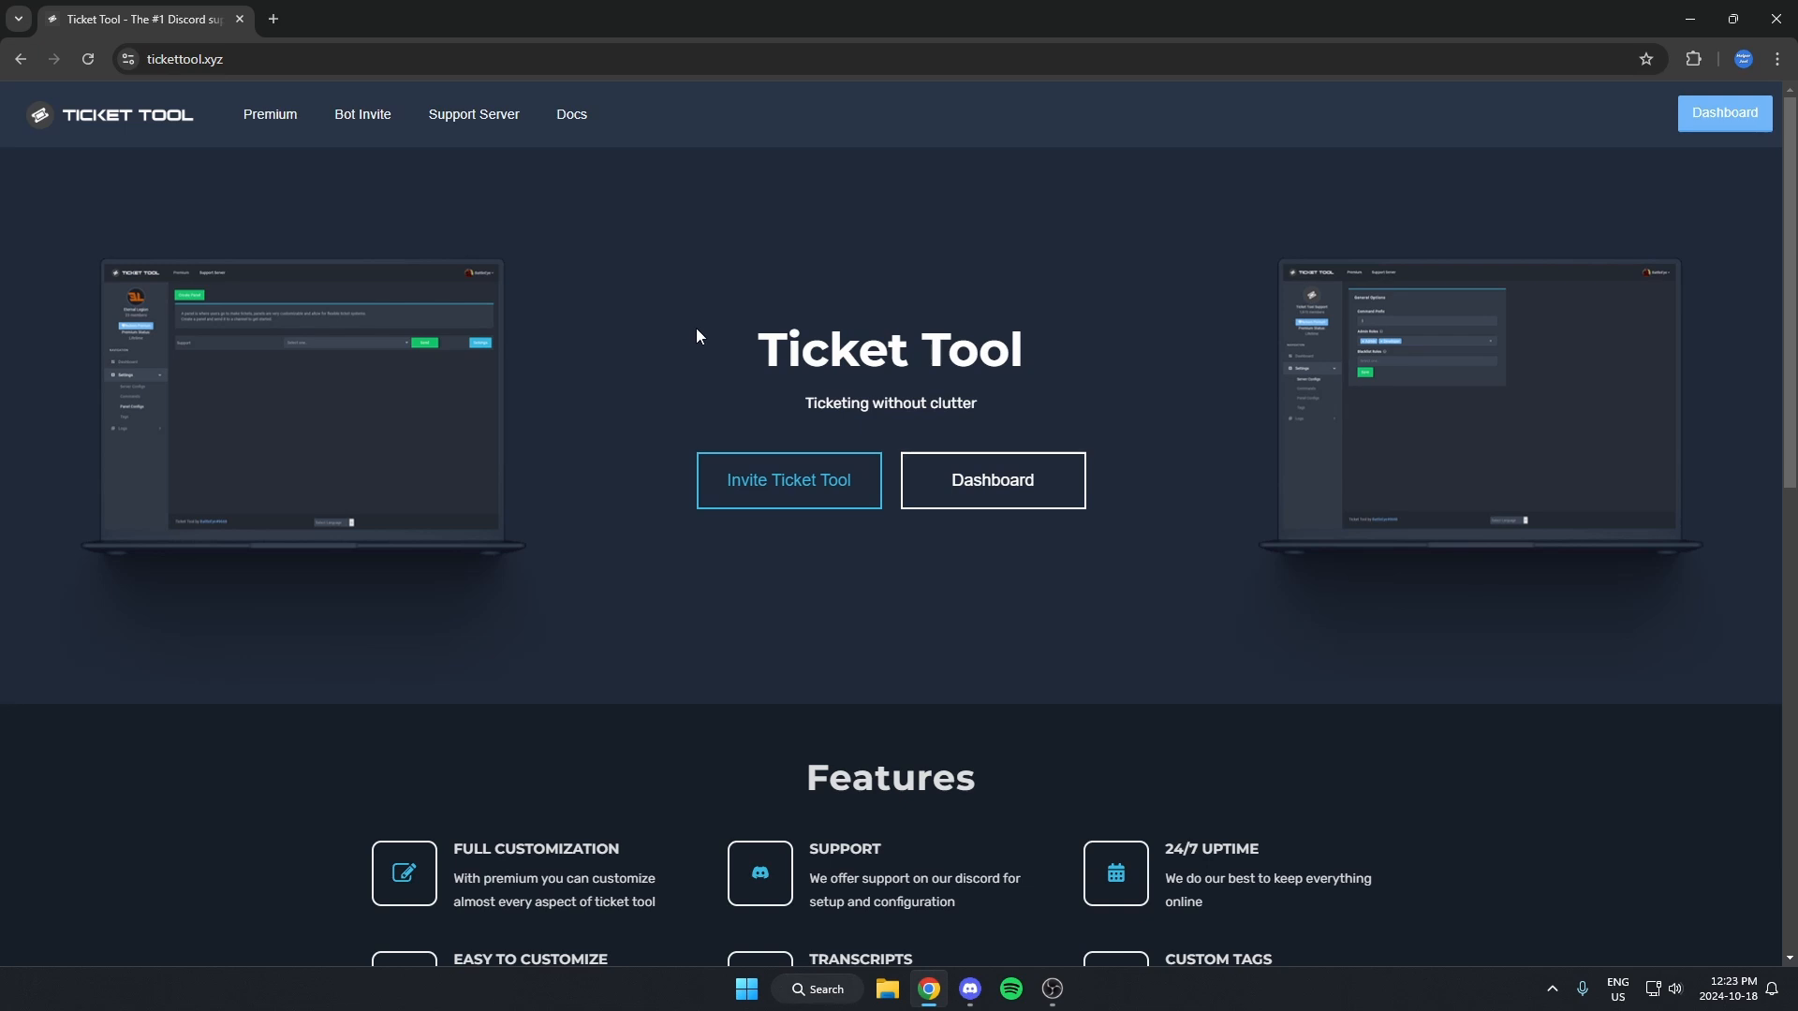
{"action": "left_click", "coordinate": [991, 479]}
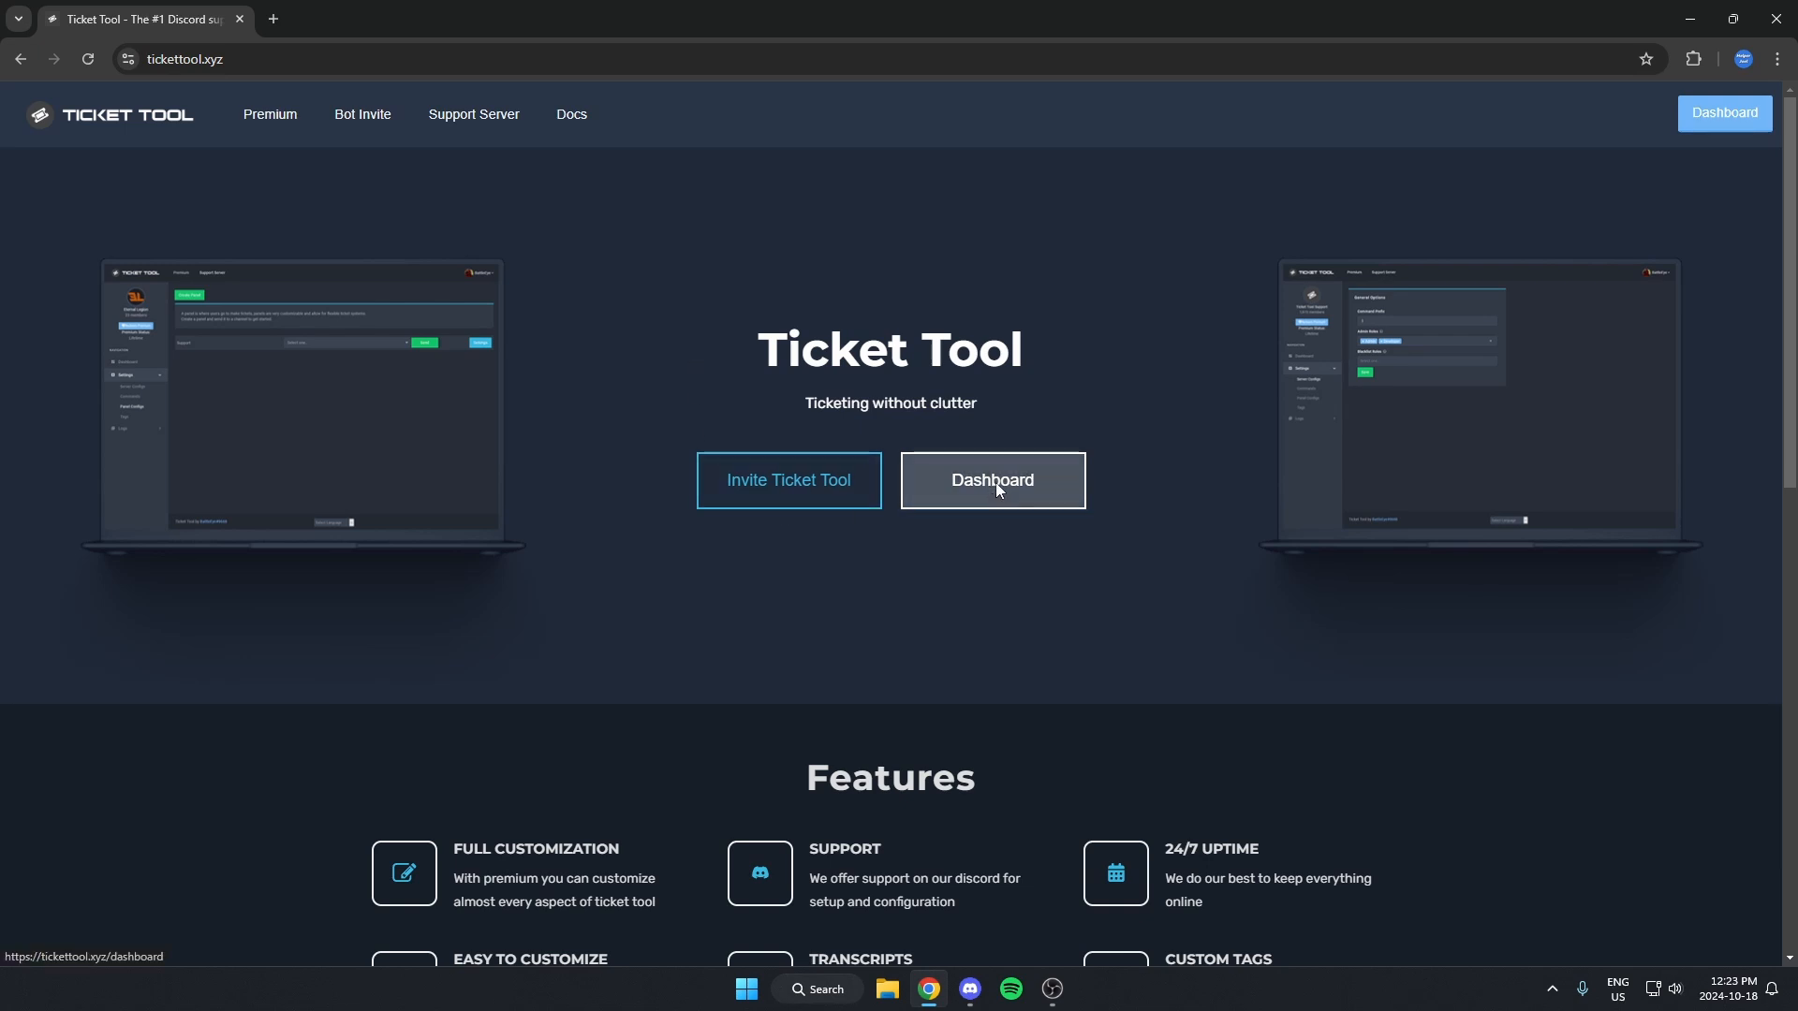
{"action": "left_click", "coordinate": [950, 558]}
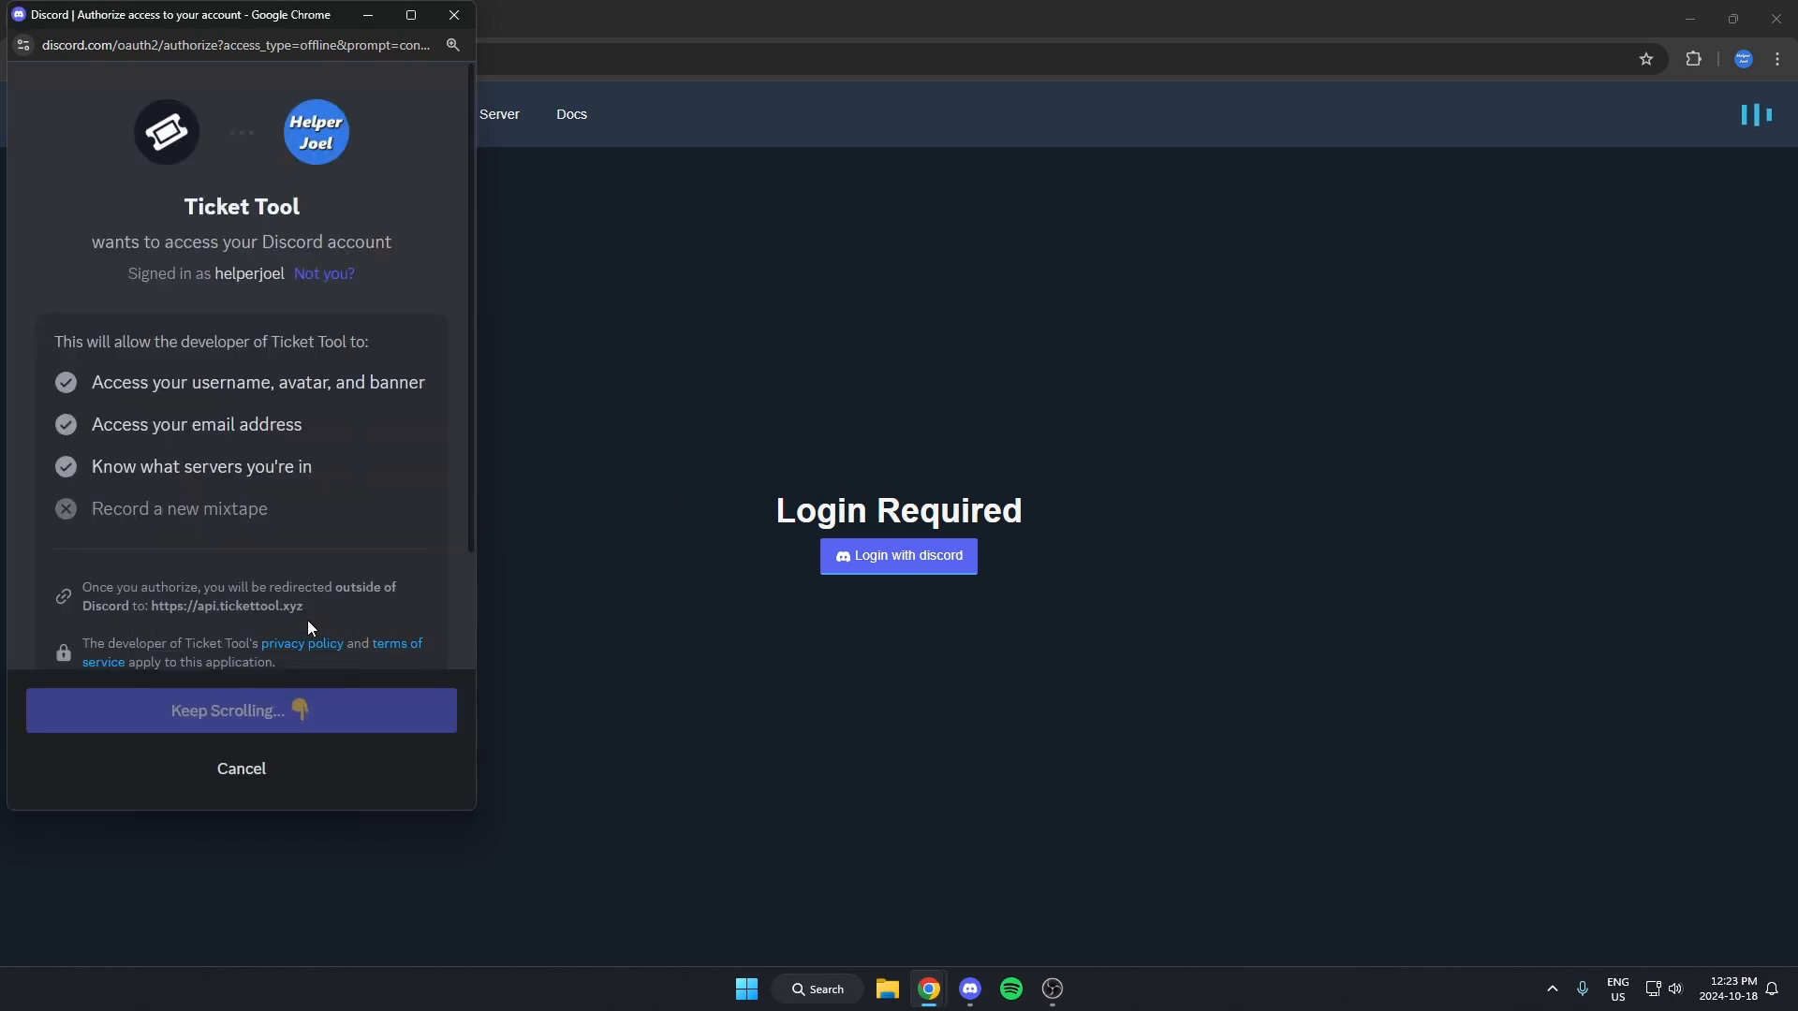
{"action": "scroll", "coordinate": [307, 619], "scroll_direction": "down", "scroll_amount": 3}
- Authorize Ticket Tool to access the Discord account
{"action": "left_click", "coordinate": [363, 724]}
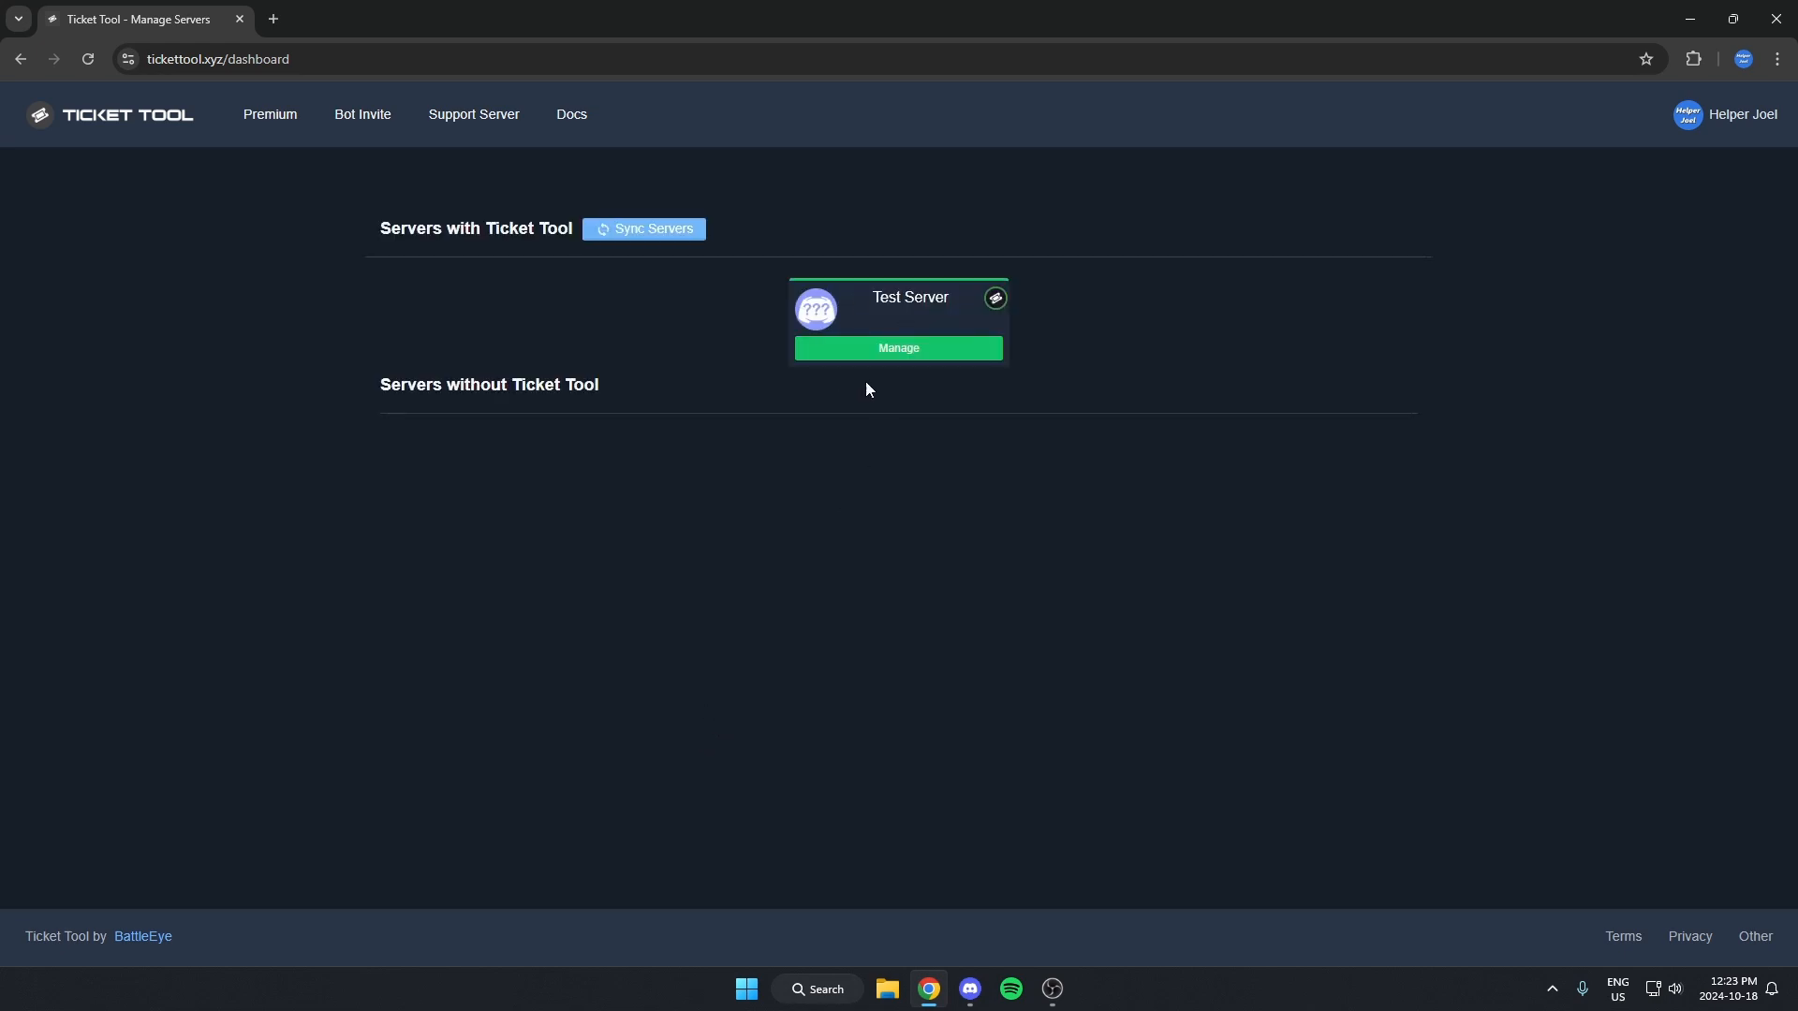
- Manage Test Server and create a new panel named Support, then save it
{"action": "left_click", "coordinate": [948, 349]}
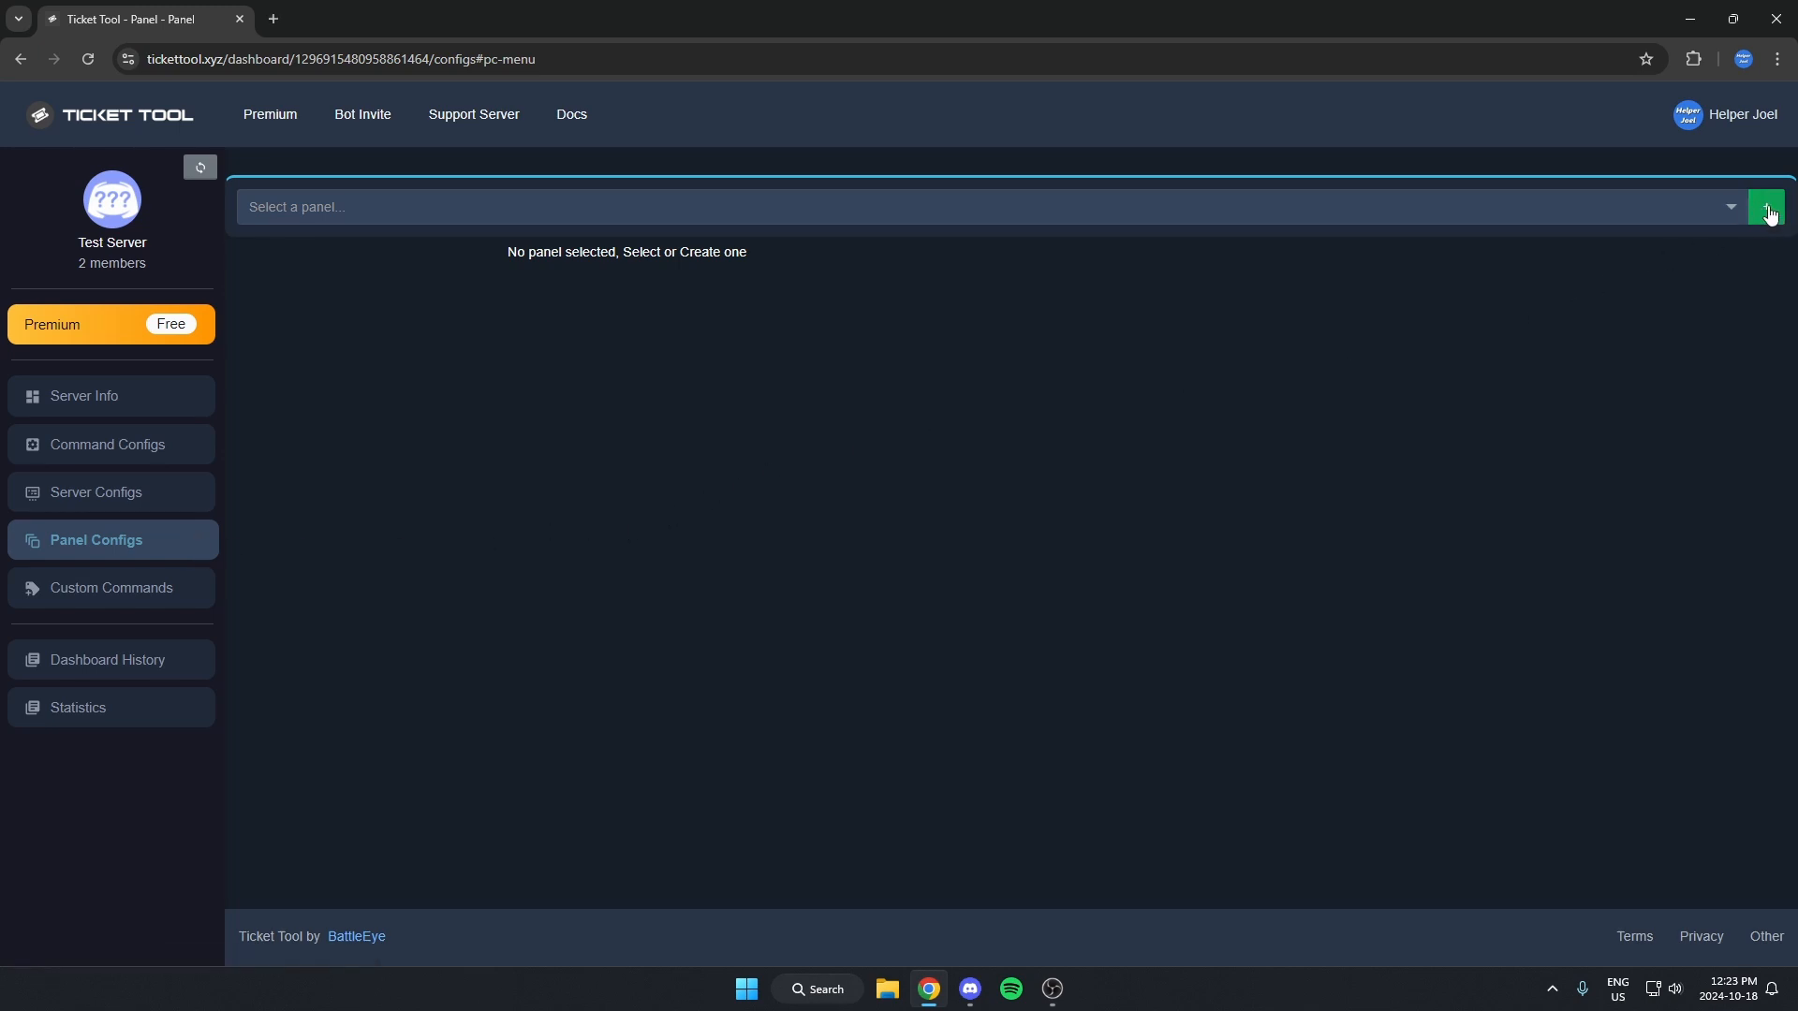
{"action": "left_click", "coordinate": [1766, 211]}
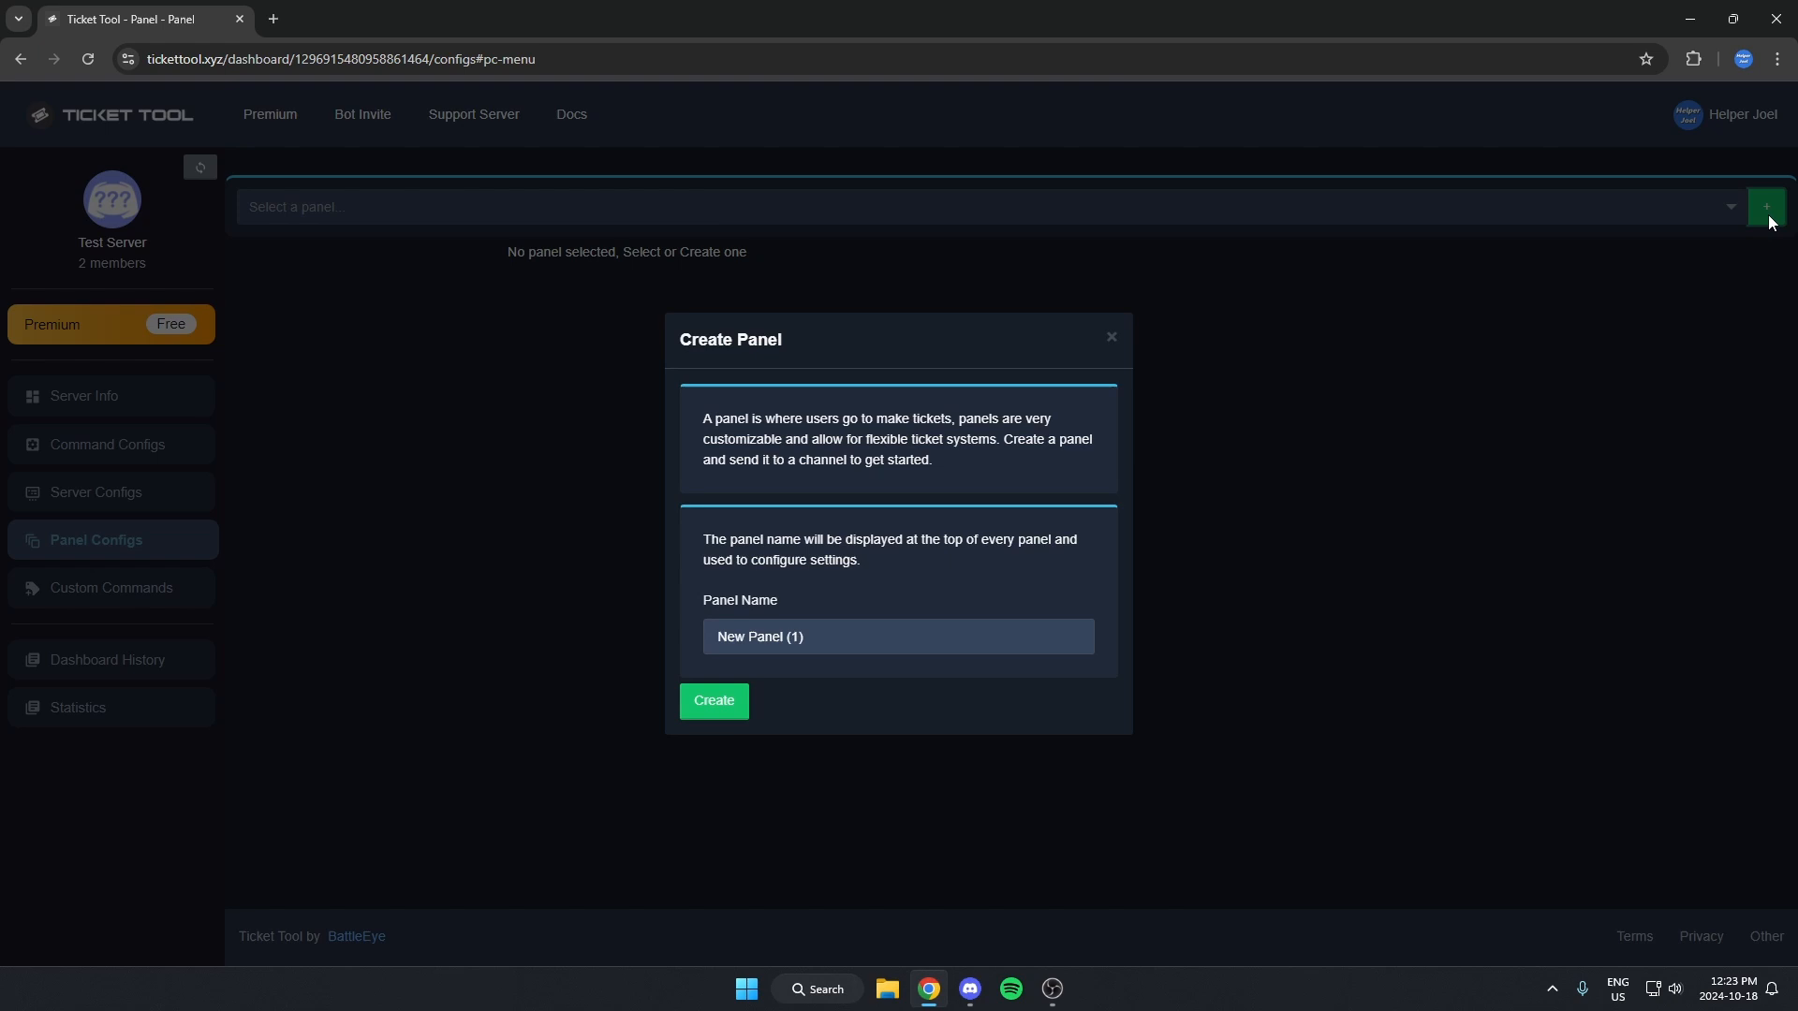
{"action": "triple_click", "coordinate": [992, 645]}
{"action": "key", "text": "BackSpace"}
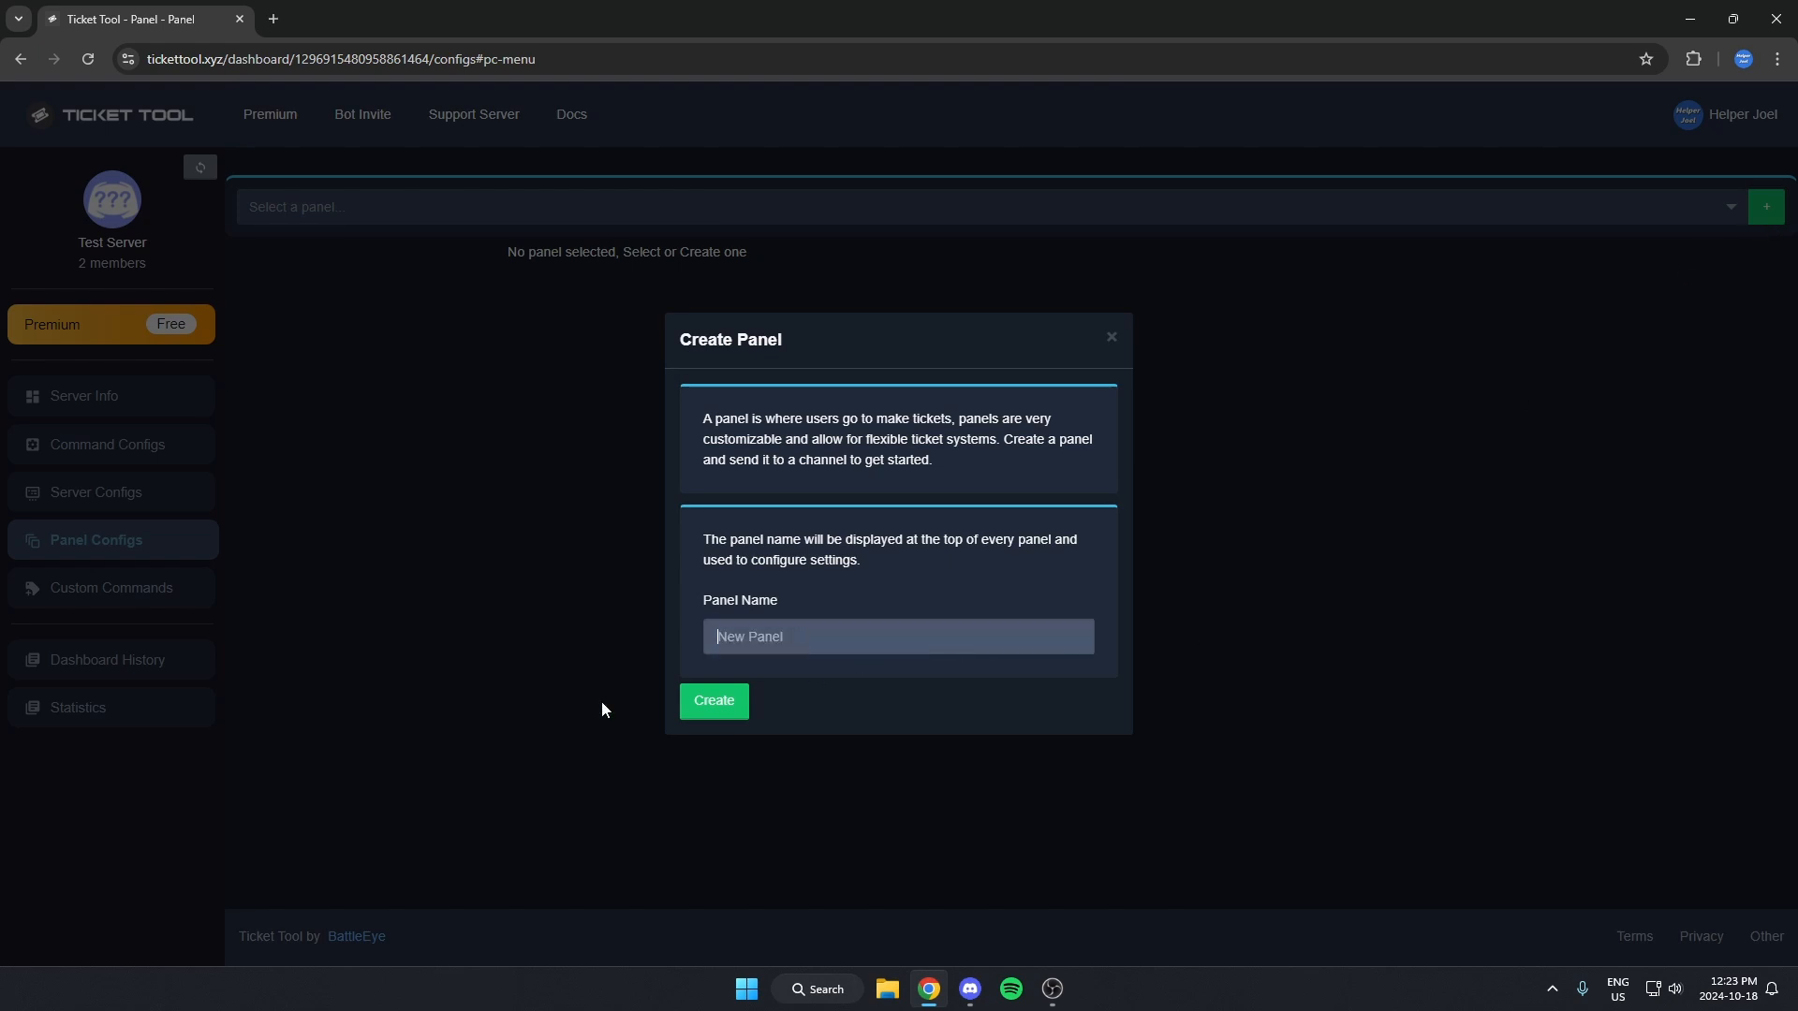
{"action": "type", "text": "Support"}
{"action": "left_click", "coordinate": [714, 699]}
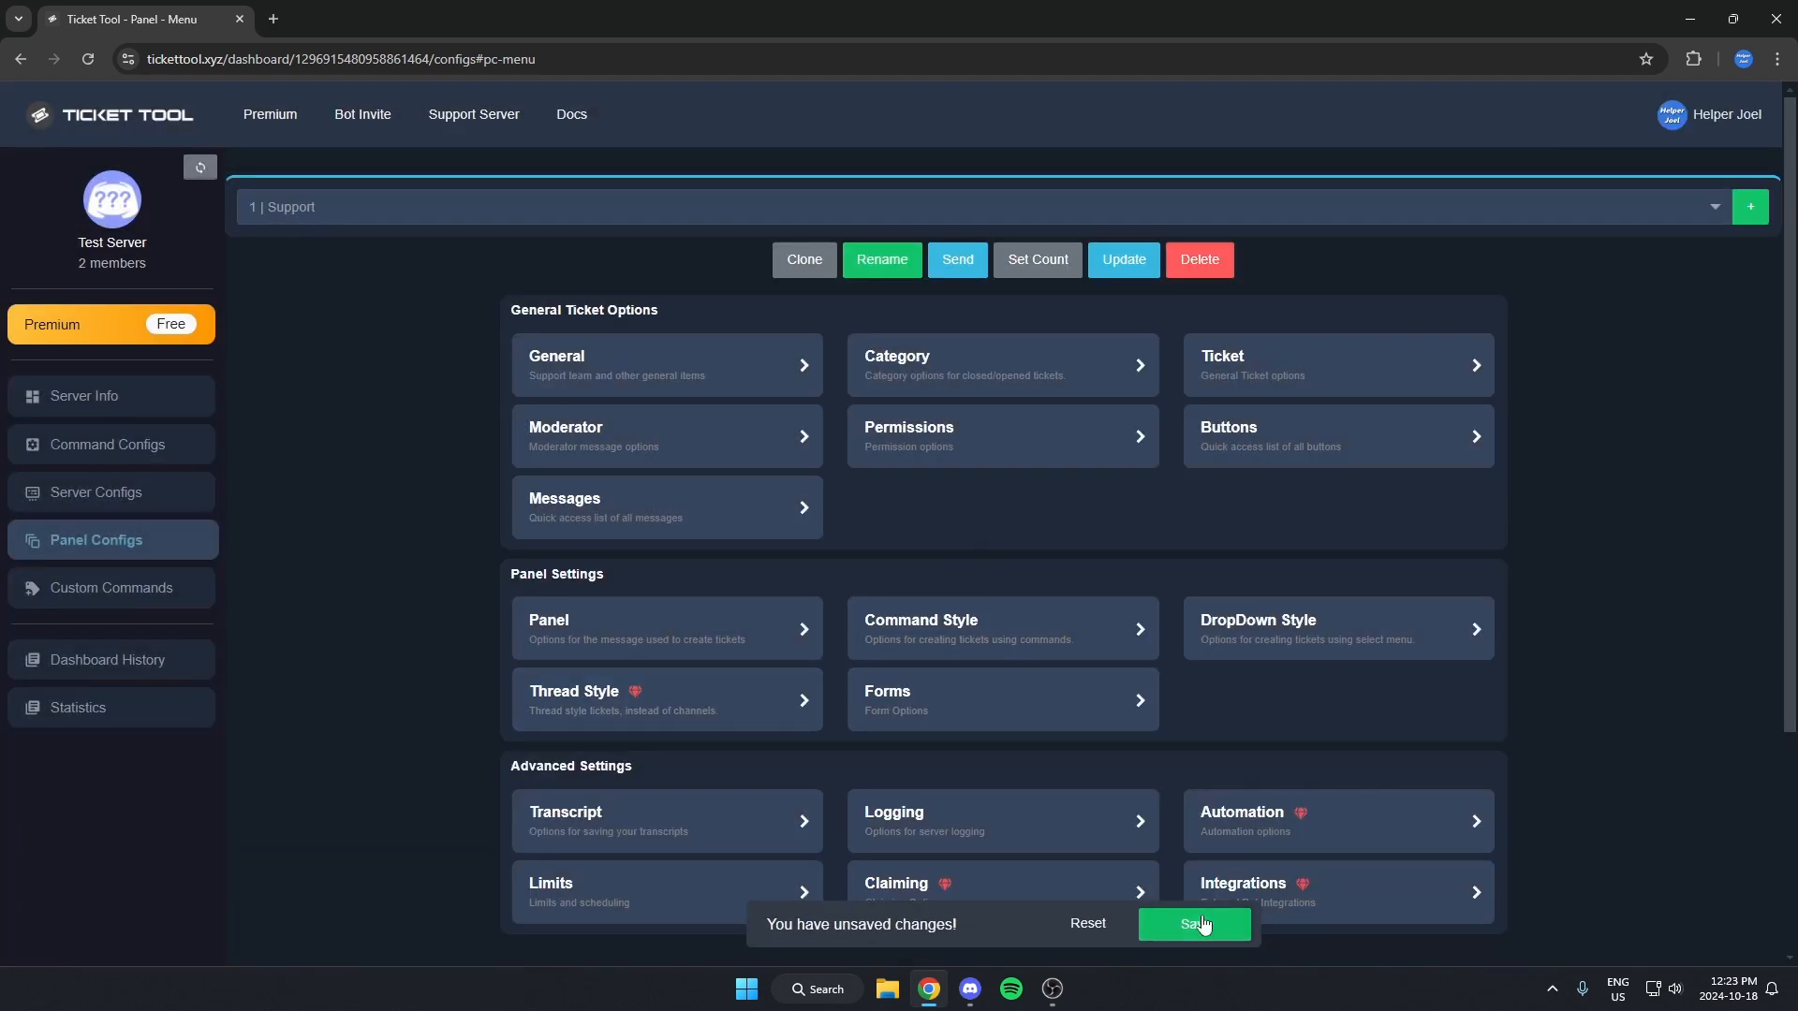
{"action": "left_click", "coordinate": [1193, 930]}
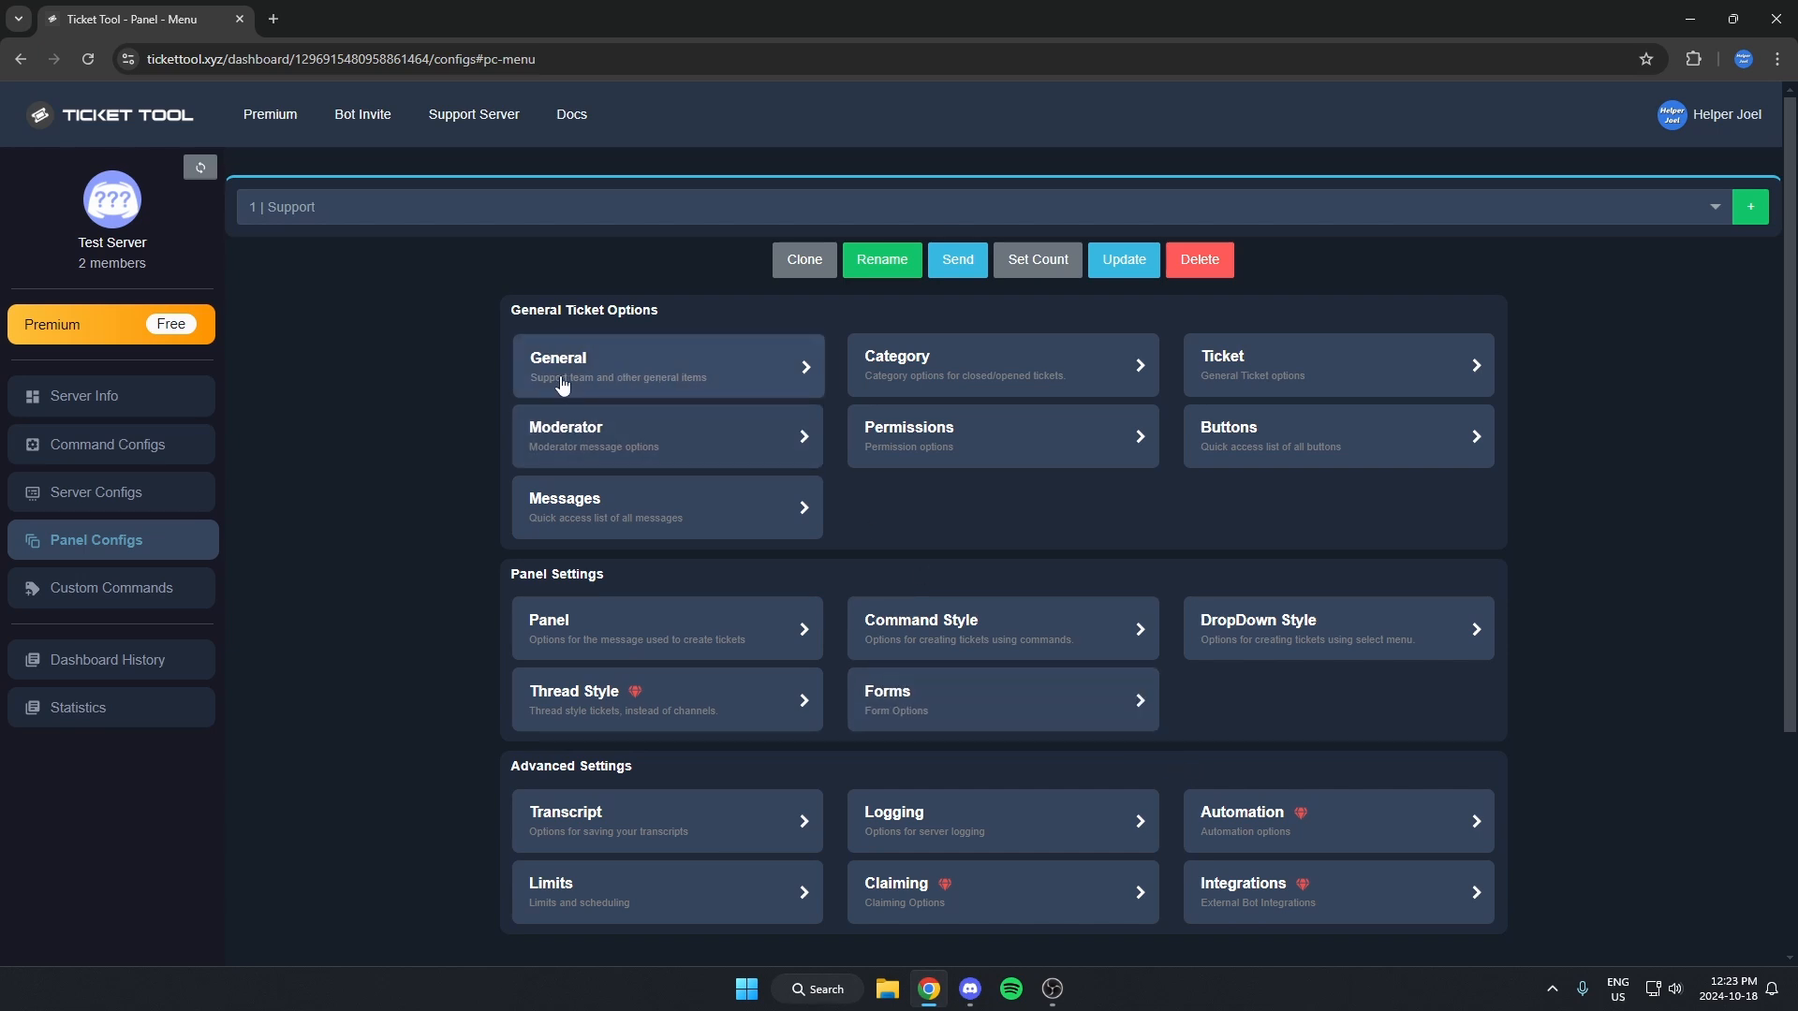
- In General settings, set support as the Support Team Role, save, and go back
{"action": "left_click", "coordinate": [562, 375]}
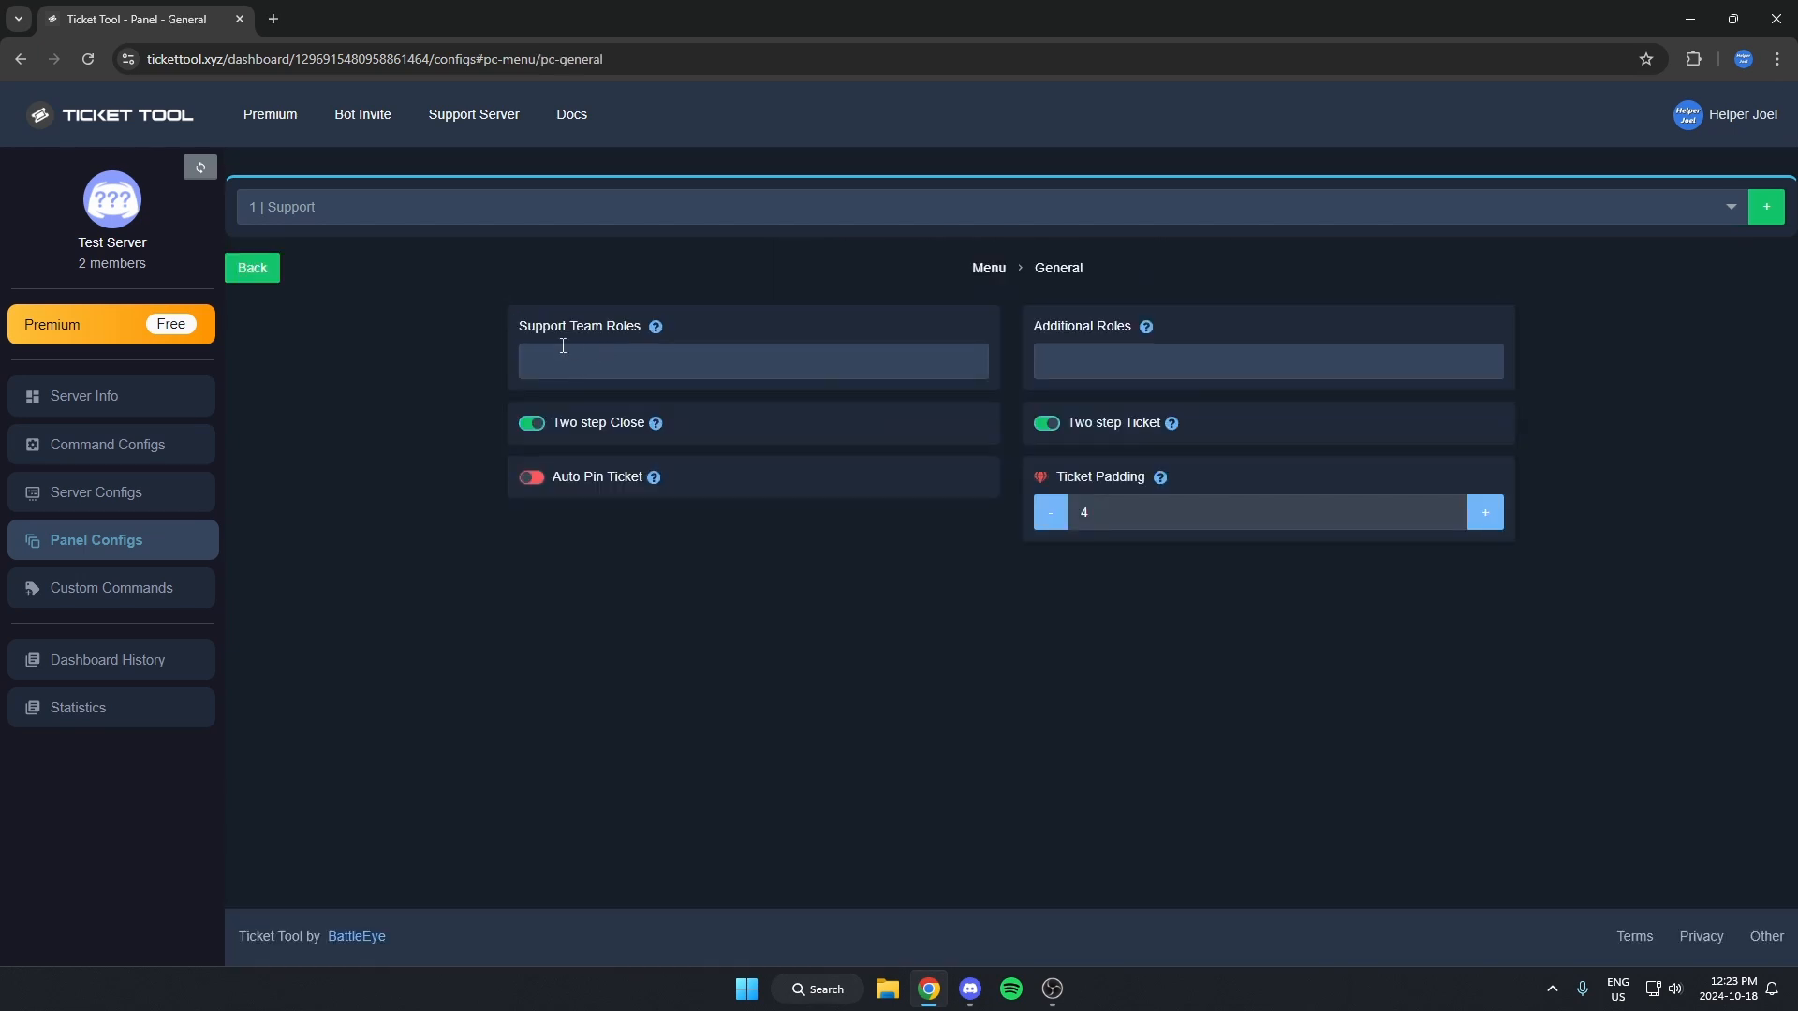
{"action": "left_click", "coordinate": [594, 366]}
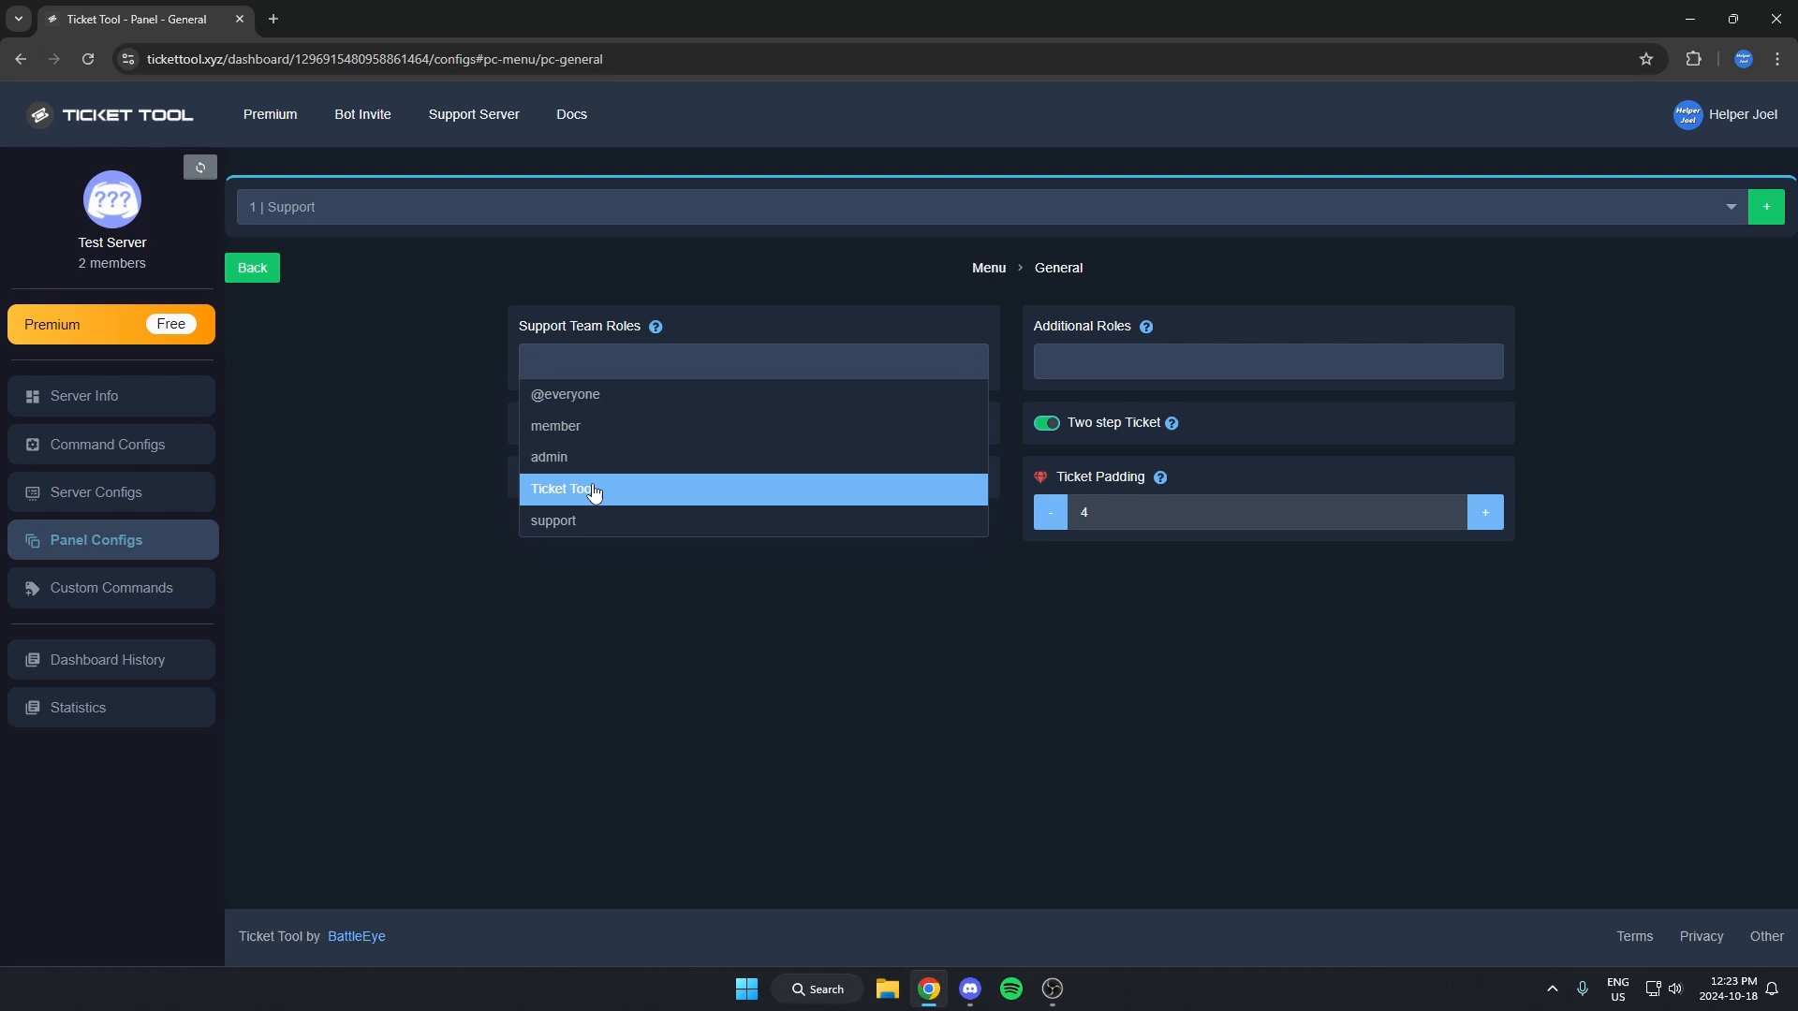
{"action": "left_click", "coordinate": [587, 521]}
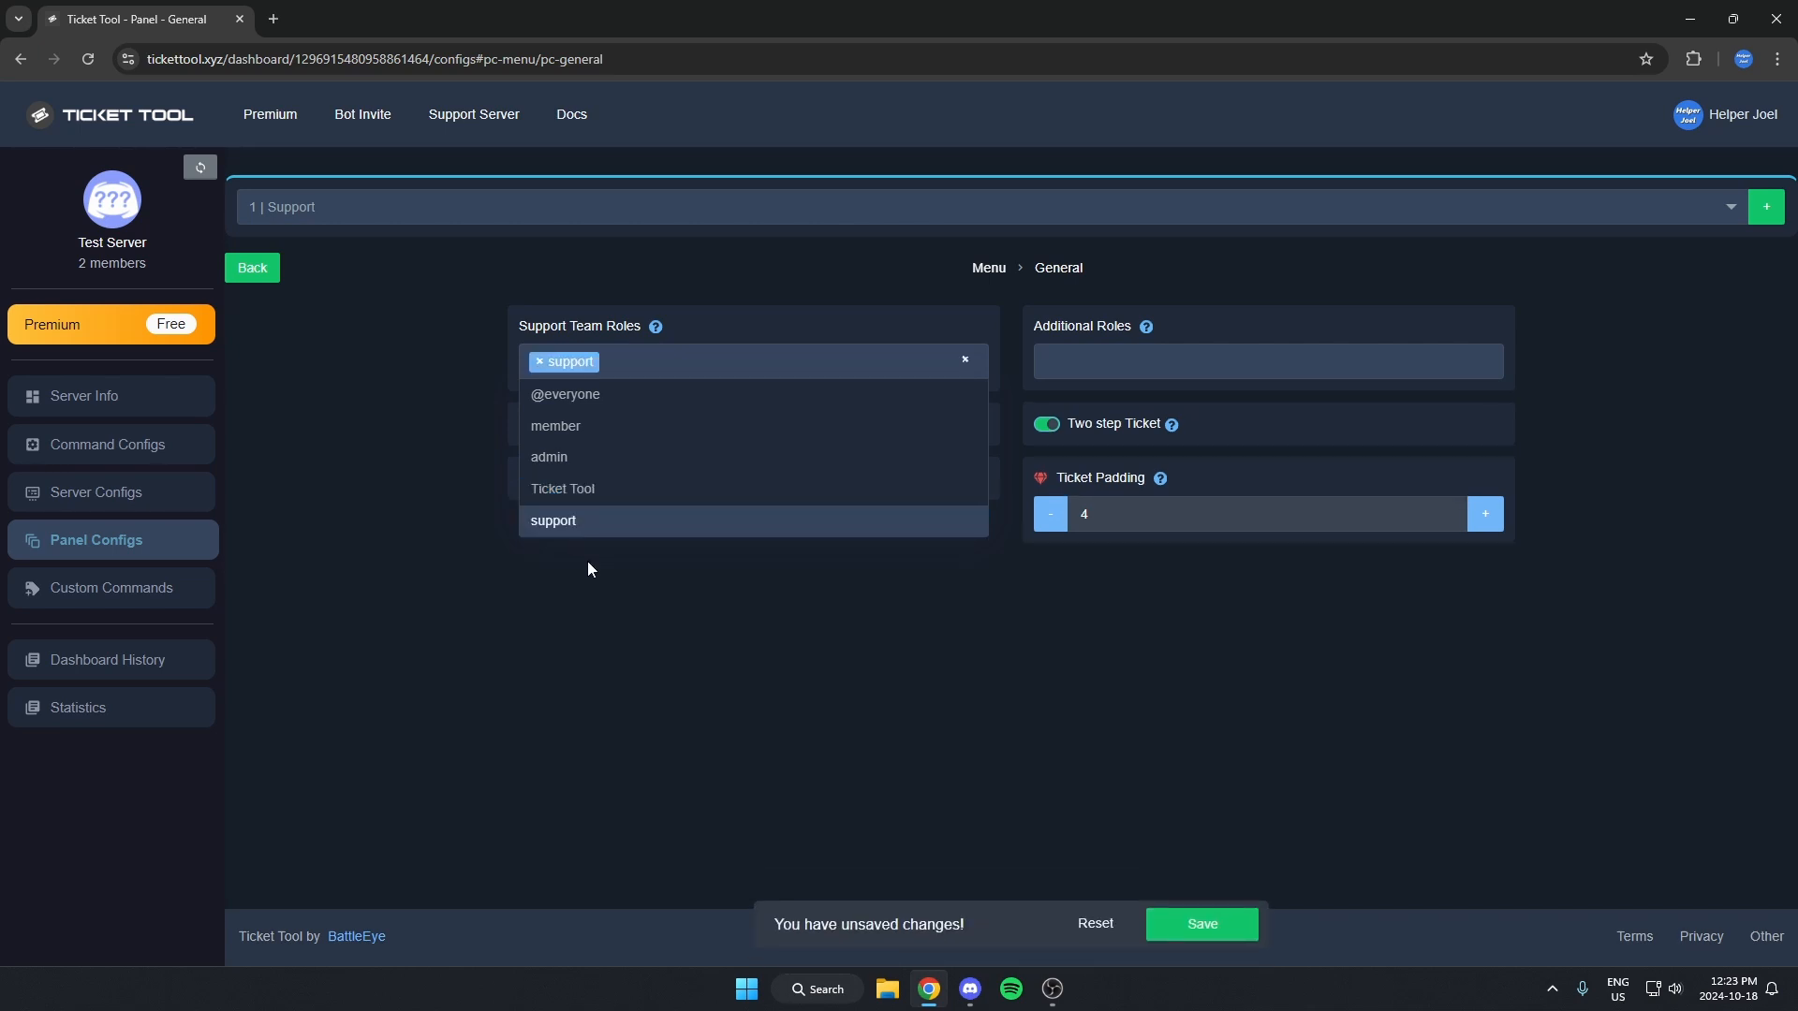
{"action": "left_click", "coordinate": [659, 663]}
{"action": "left_click", "coordinate": [1222, 923]}
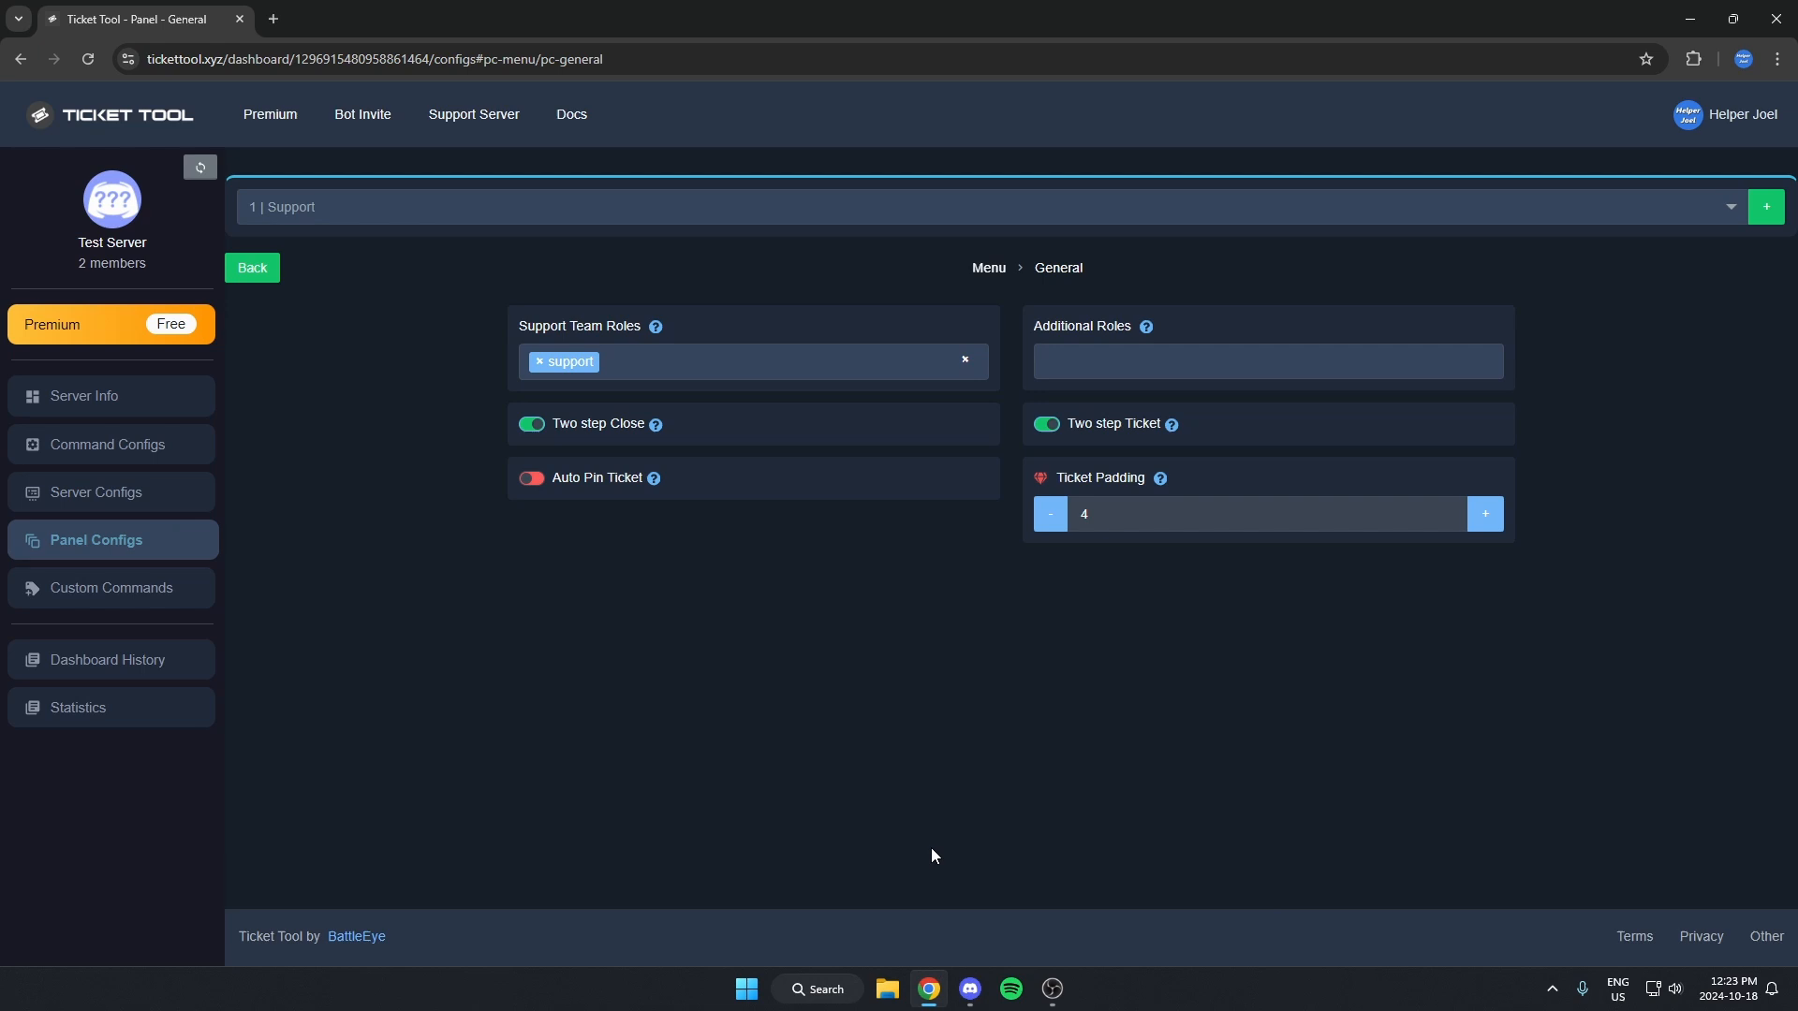
{"action": "left_click", "coordinate": [257, 268]}
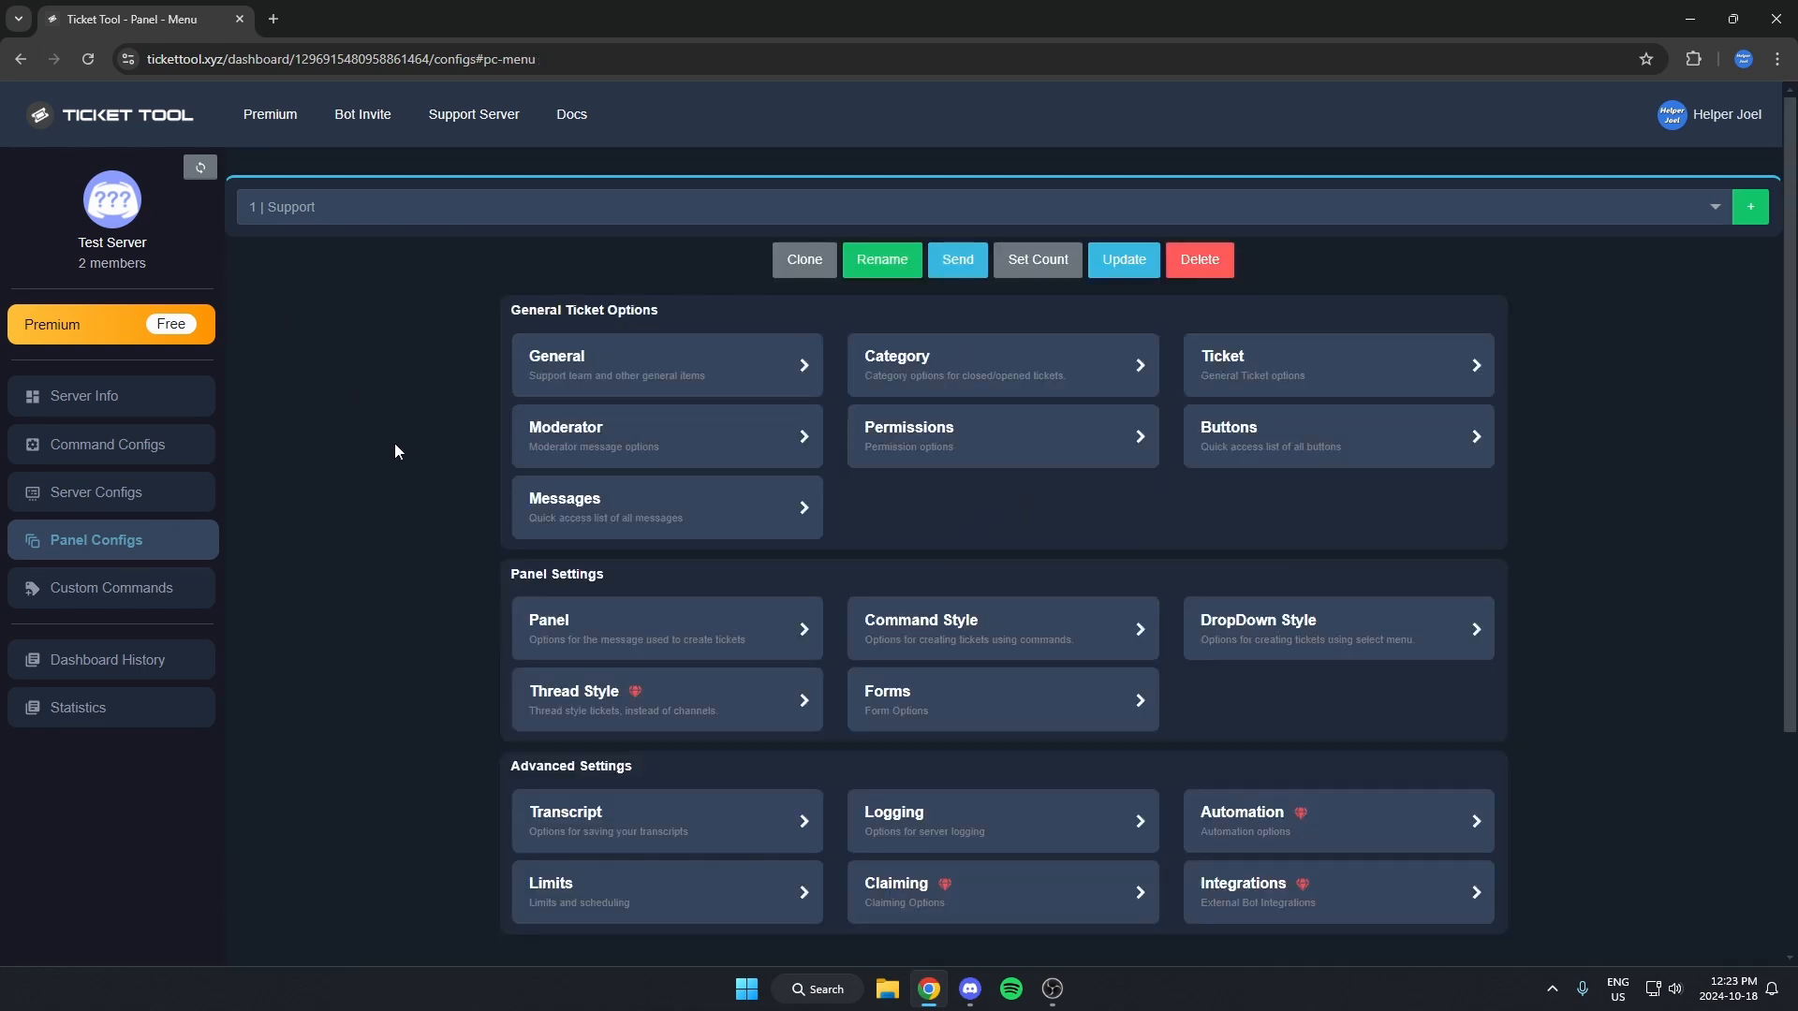
- In Category settings, set opened tickets to the support category, save, and go back
{"action": "left_click", "coordinate": [933, 388]}
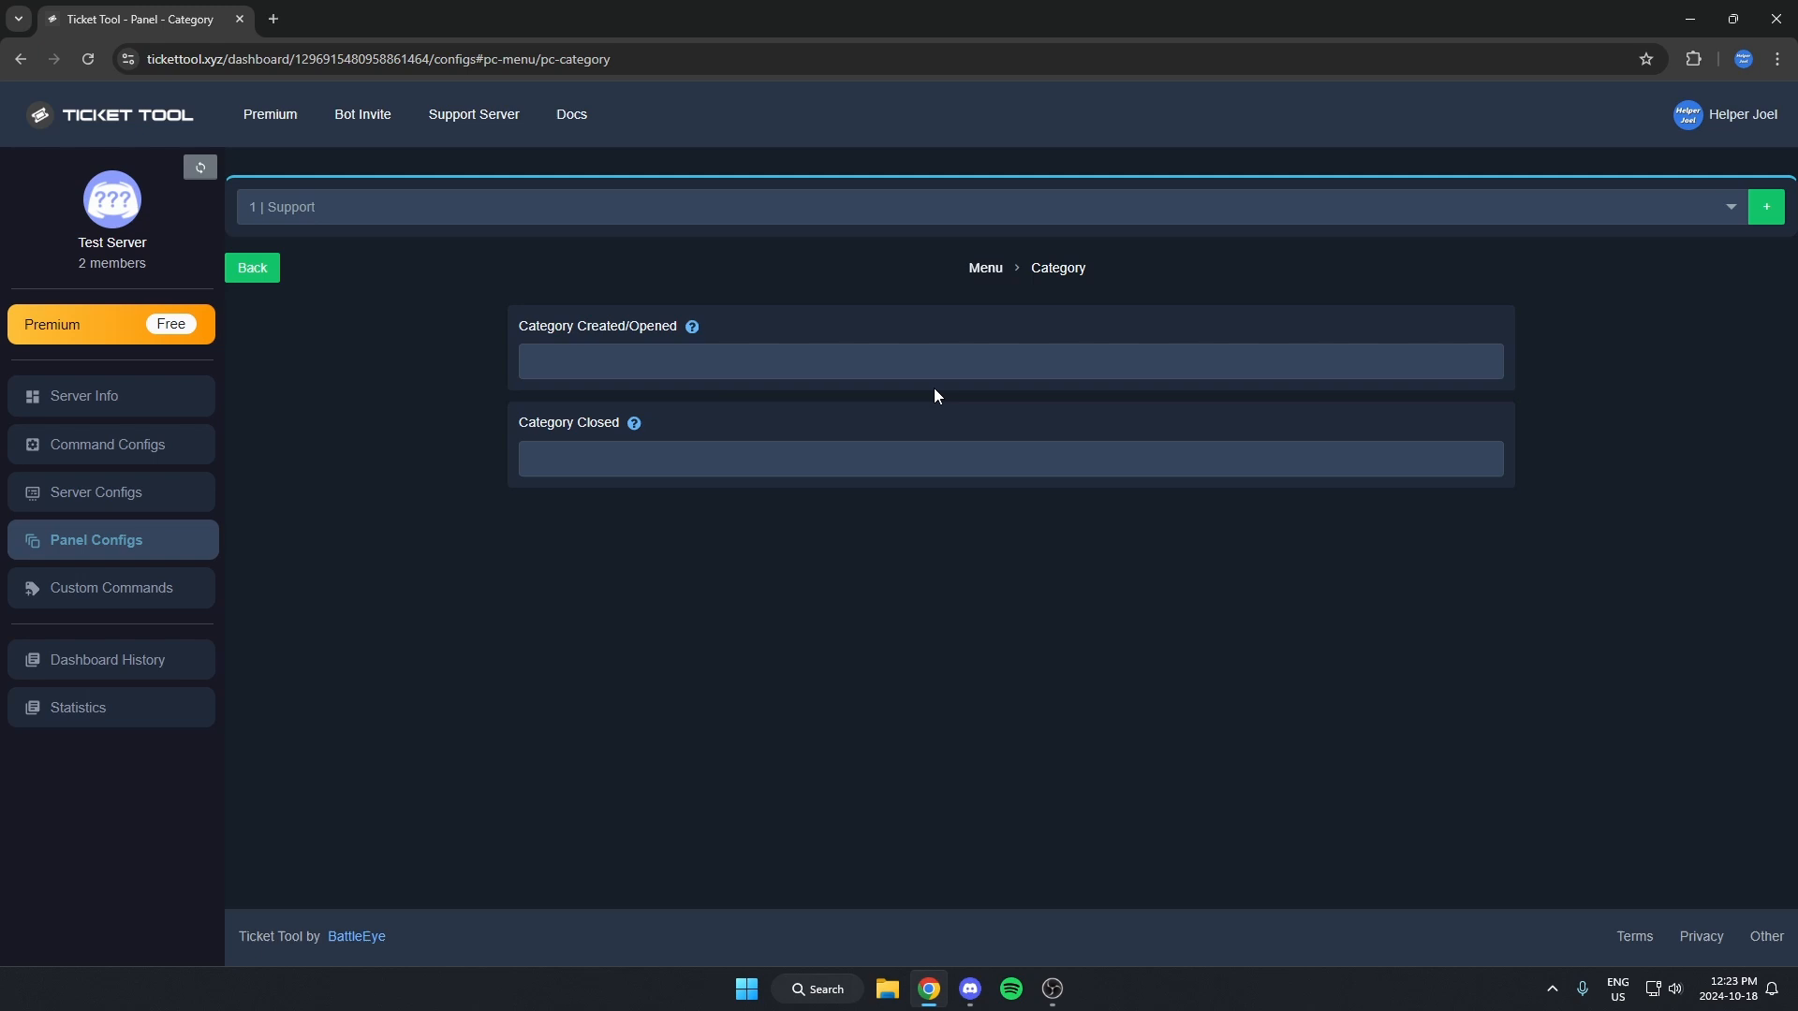
{"action": "left_click", "coordinate": [558, 367]}
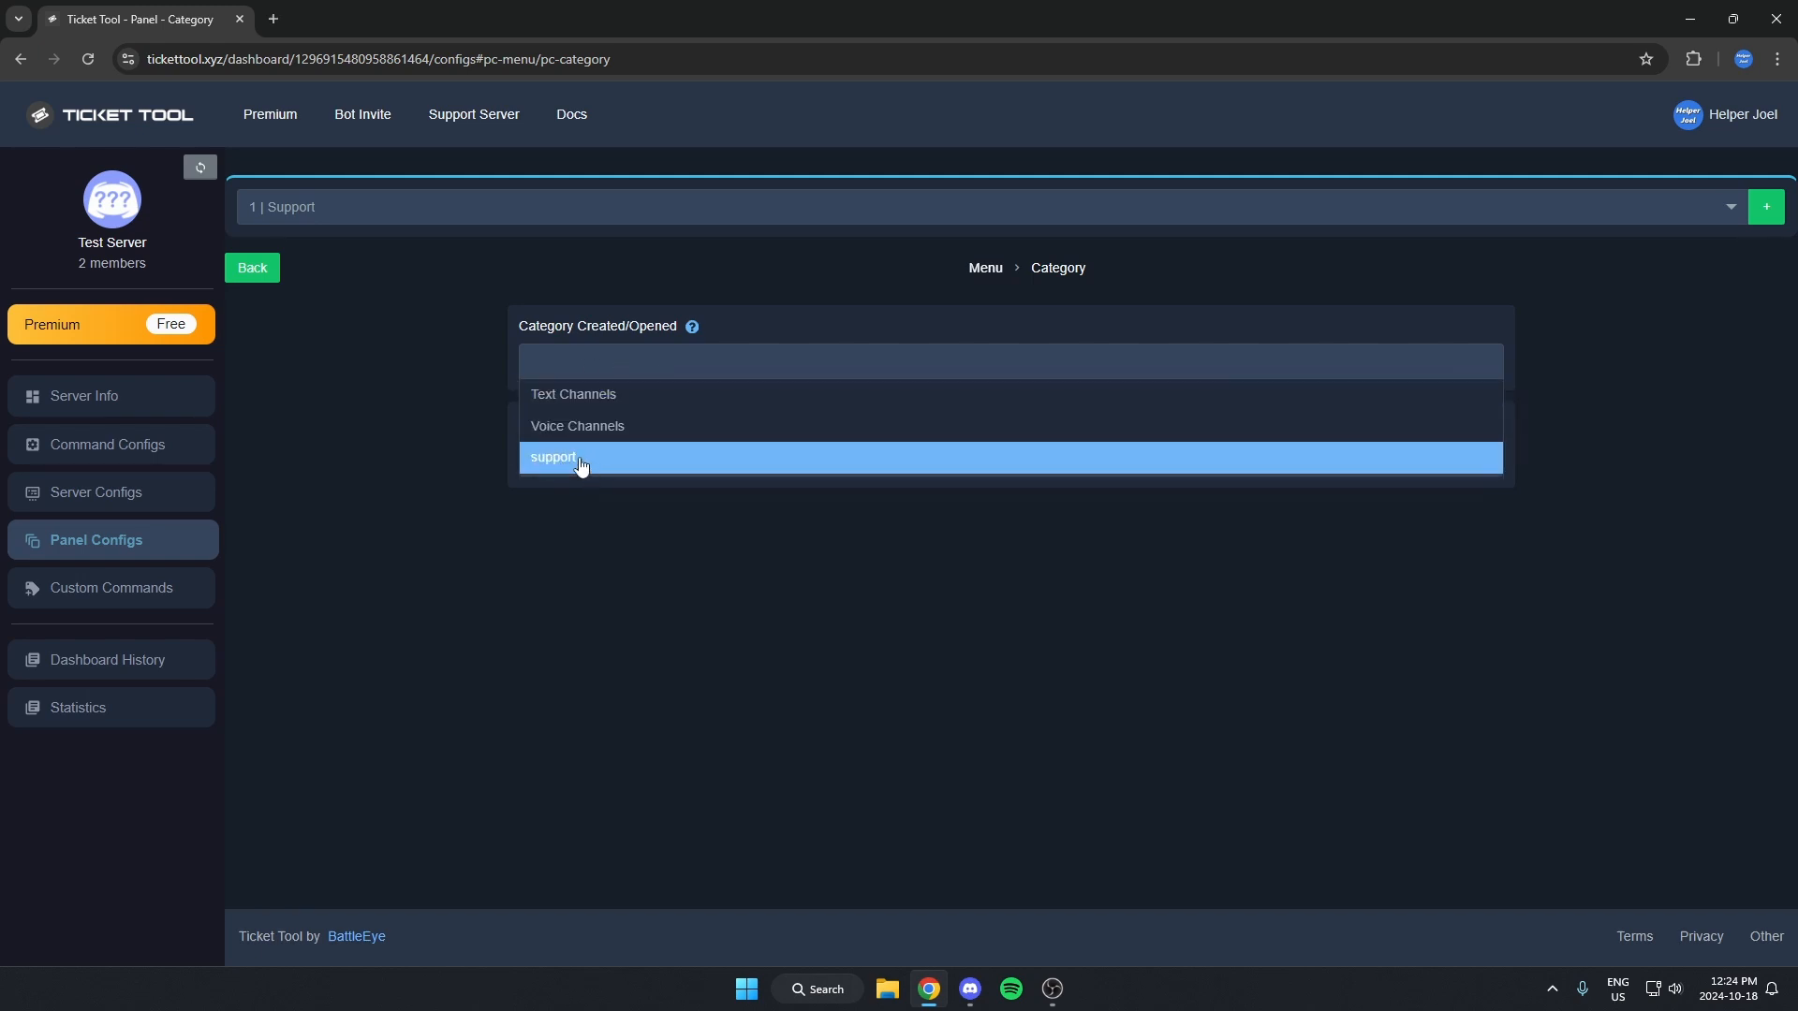
{"action": "left_click", "coordinate": [589, 460]}
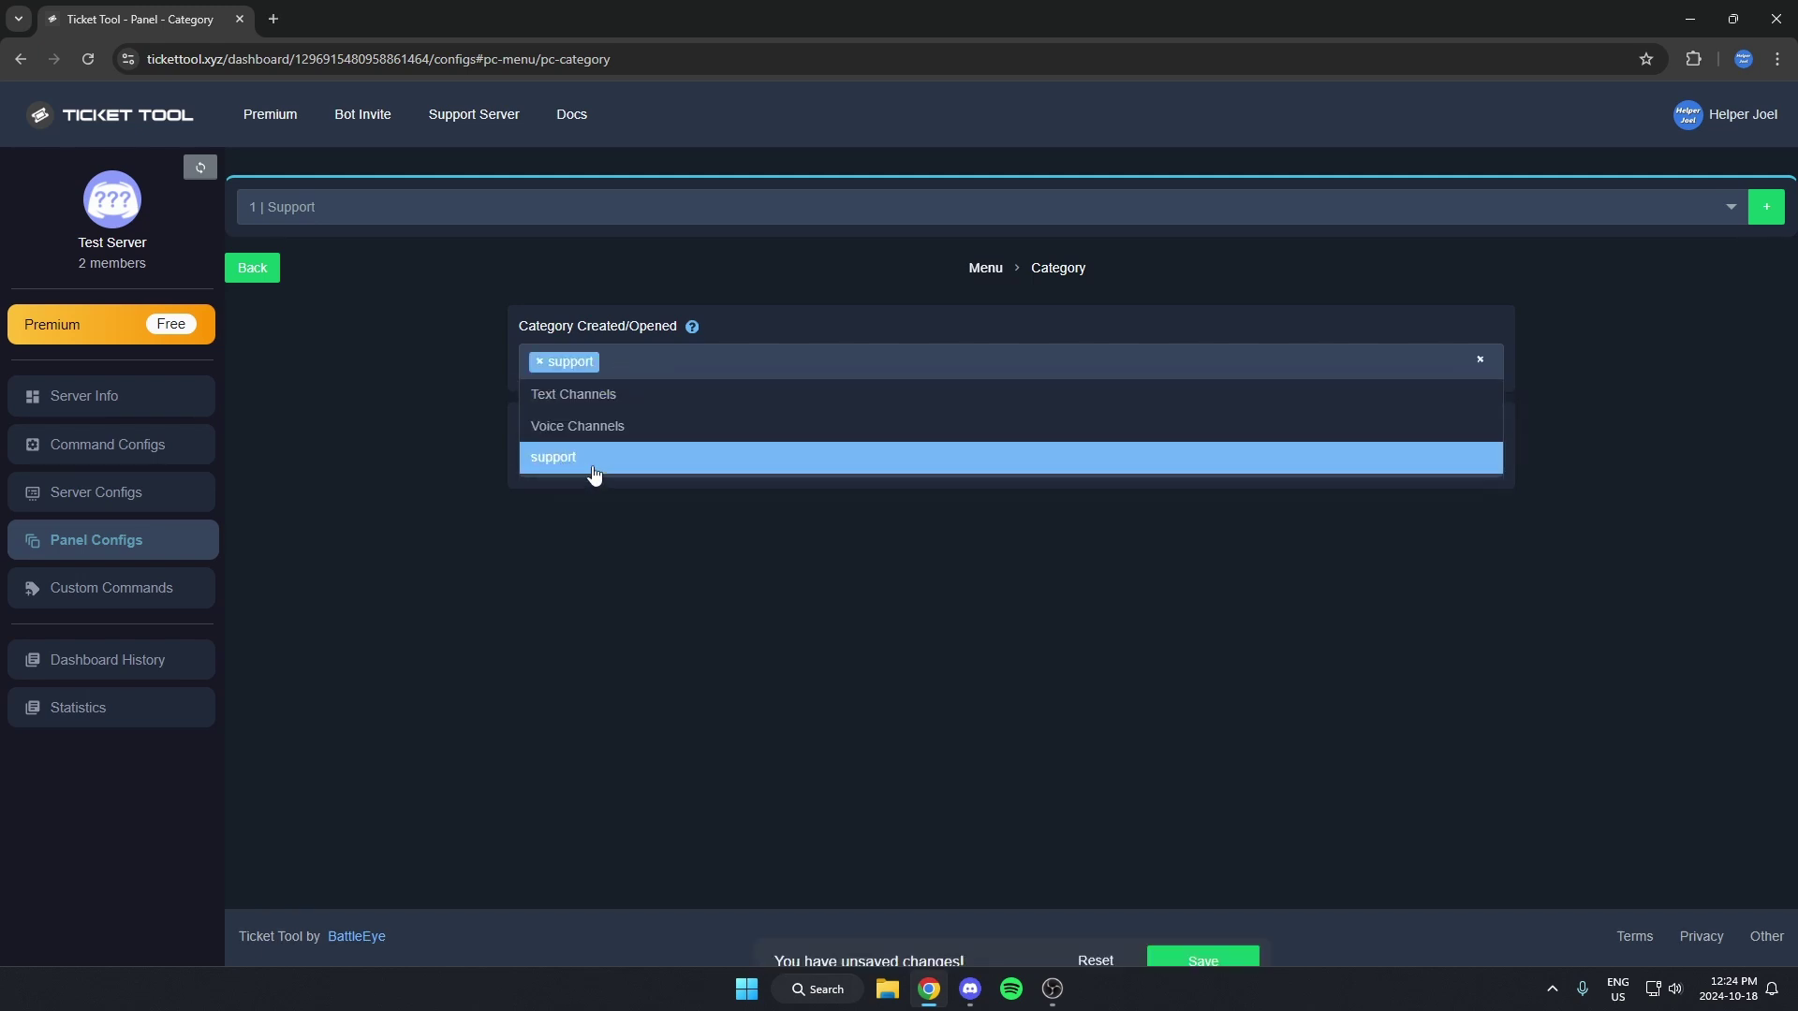
{"action": "left_click", "coordinate": [1013, 710]}
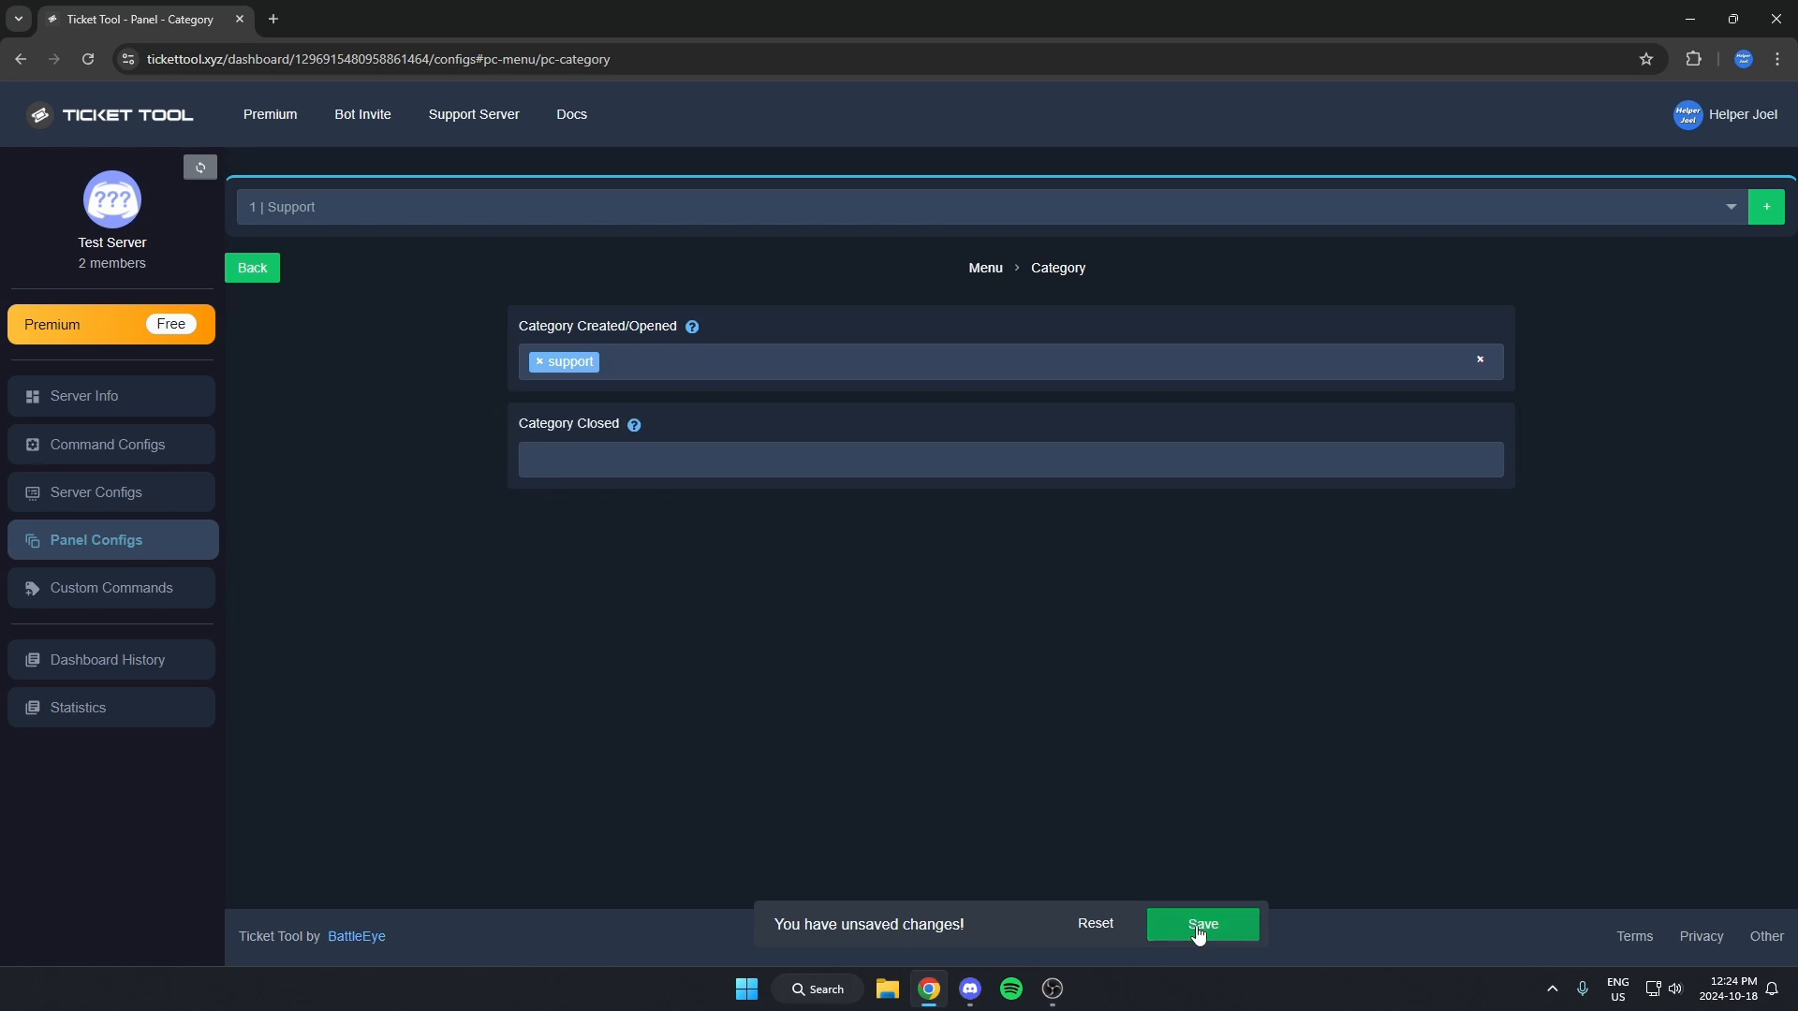
{"action": "left_click", "coordinate": [1198, 927]}
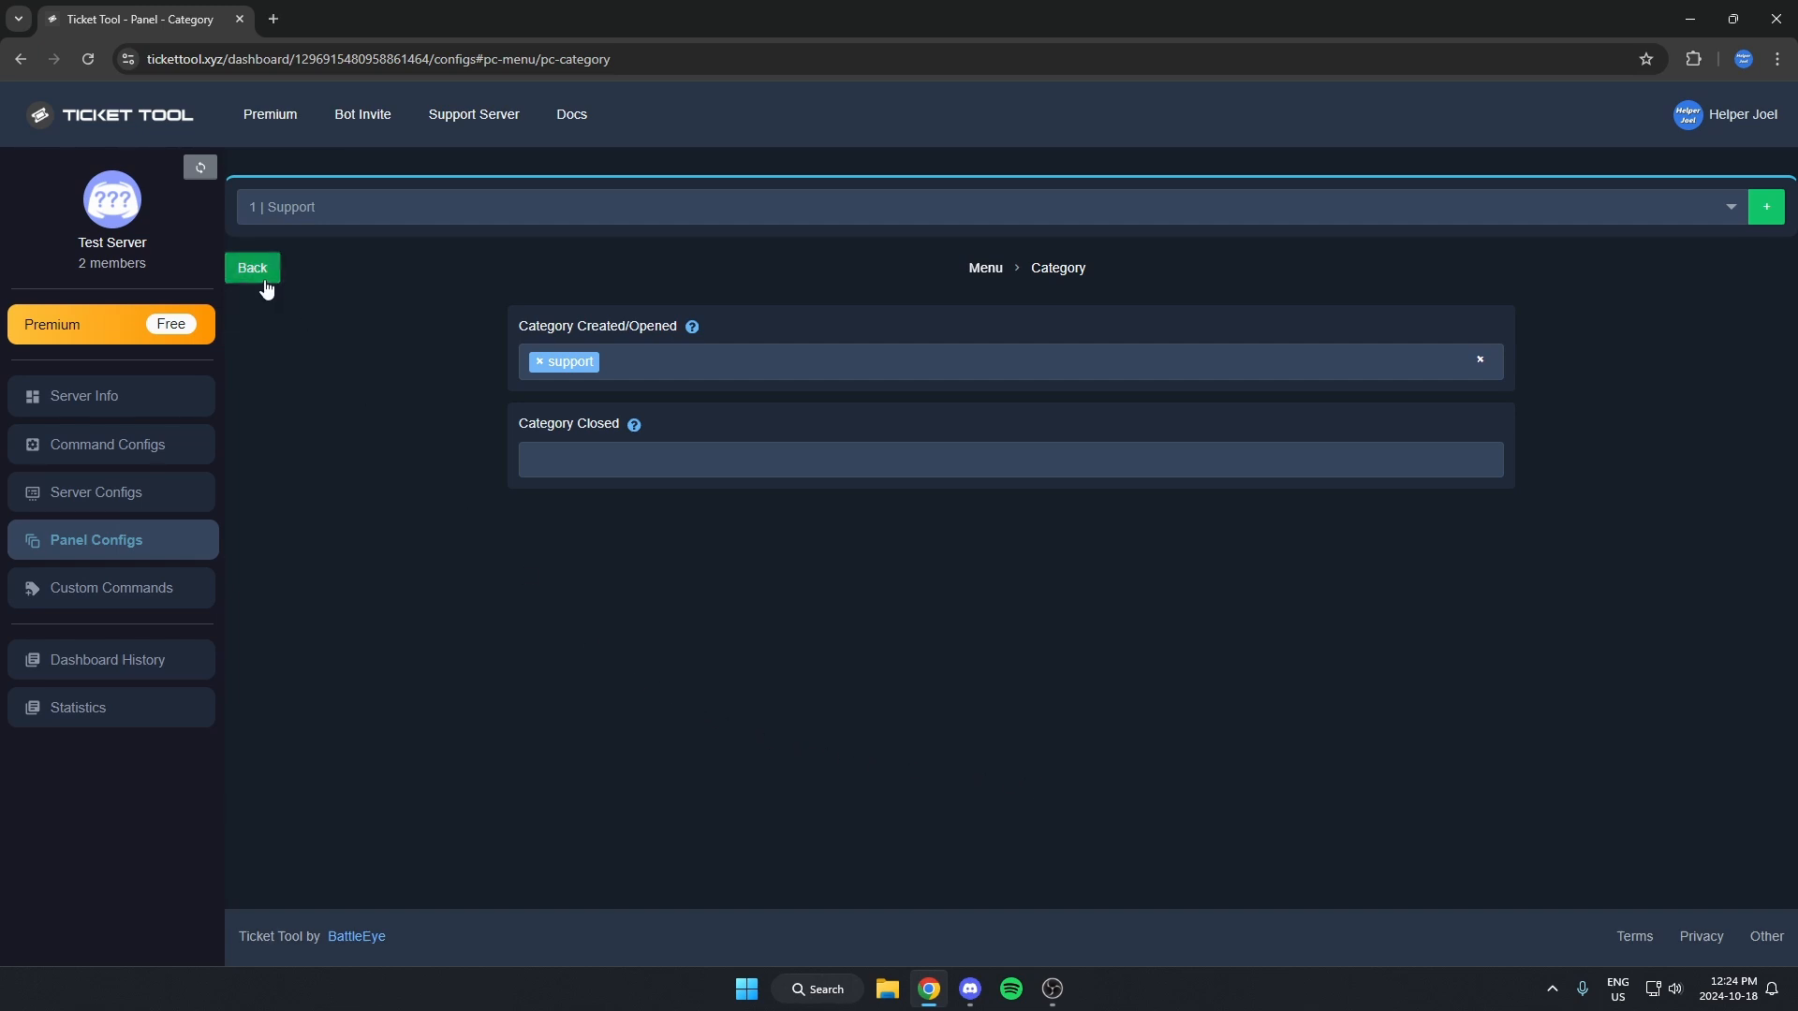
{"action": "left_click", "coordinate": [266, 276]}
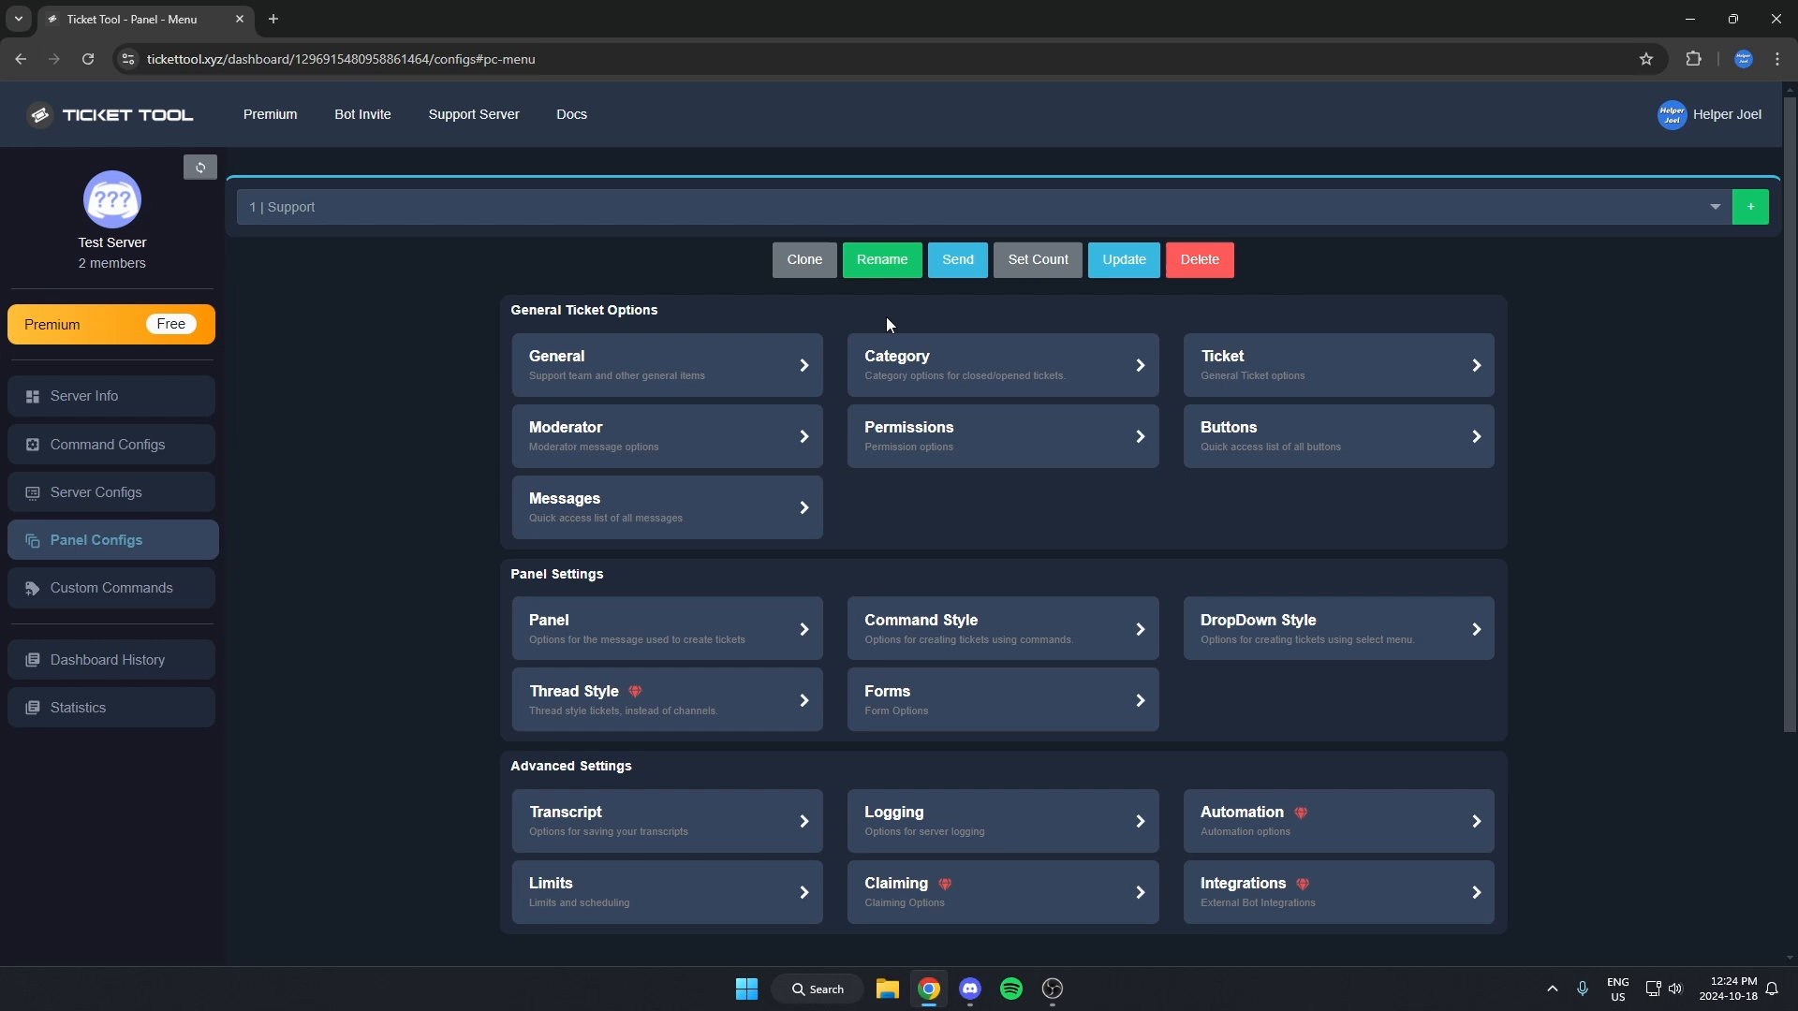
- Post the Support panel into the support channel and switch back to Discord to check it
{"action": "left_click", "coordinate": [964, 262]}
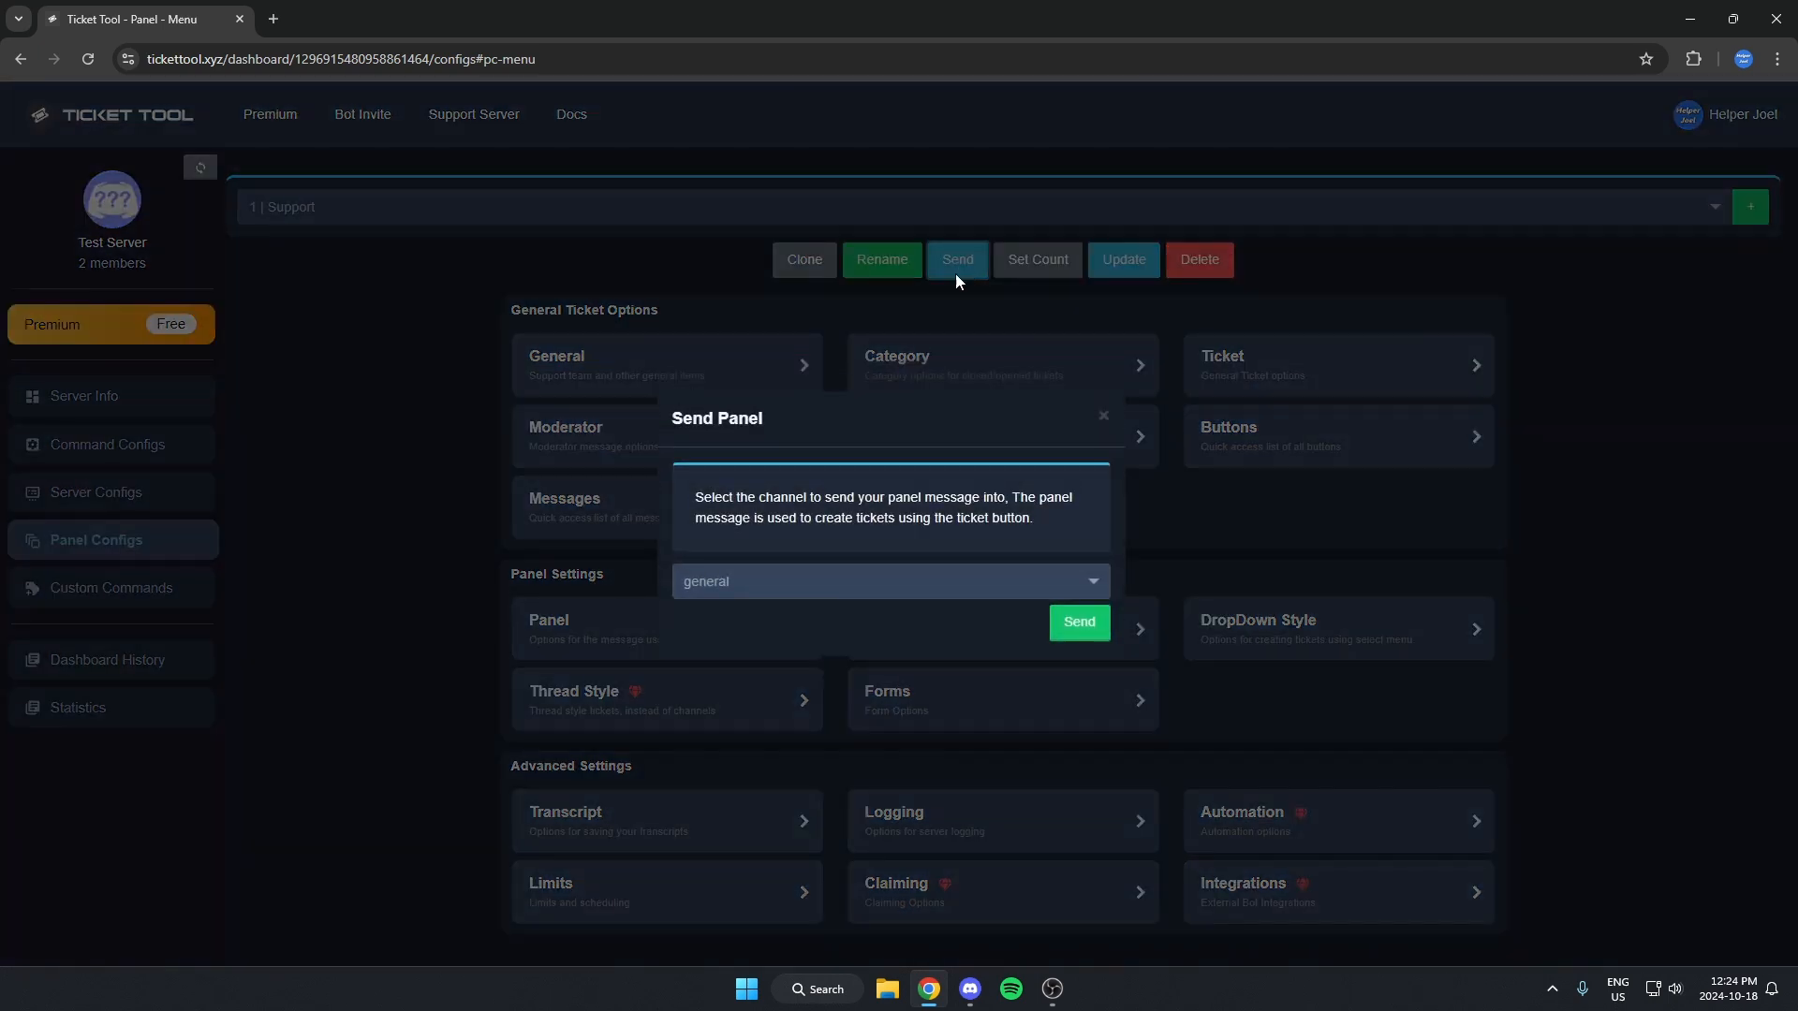
{"action": "left_click", "coordinate": [829, 581]}
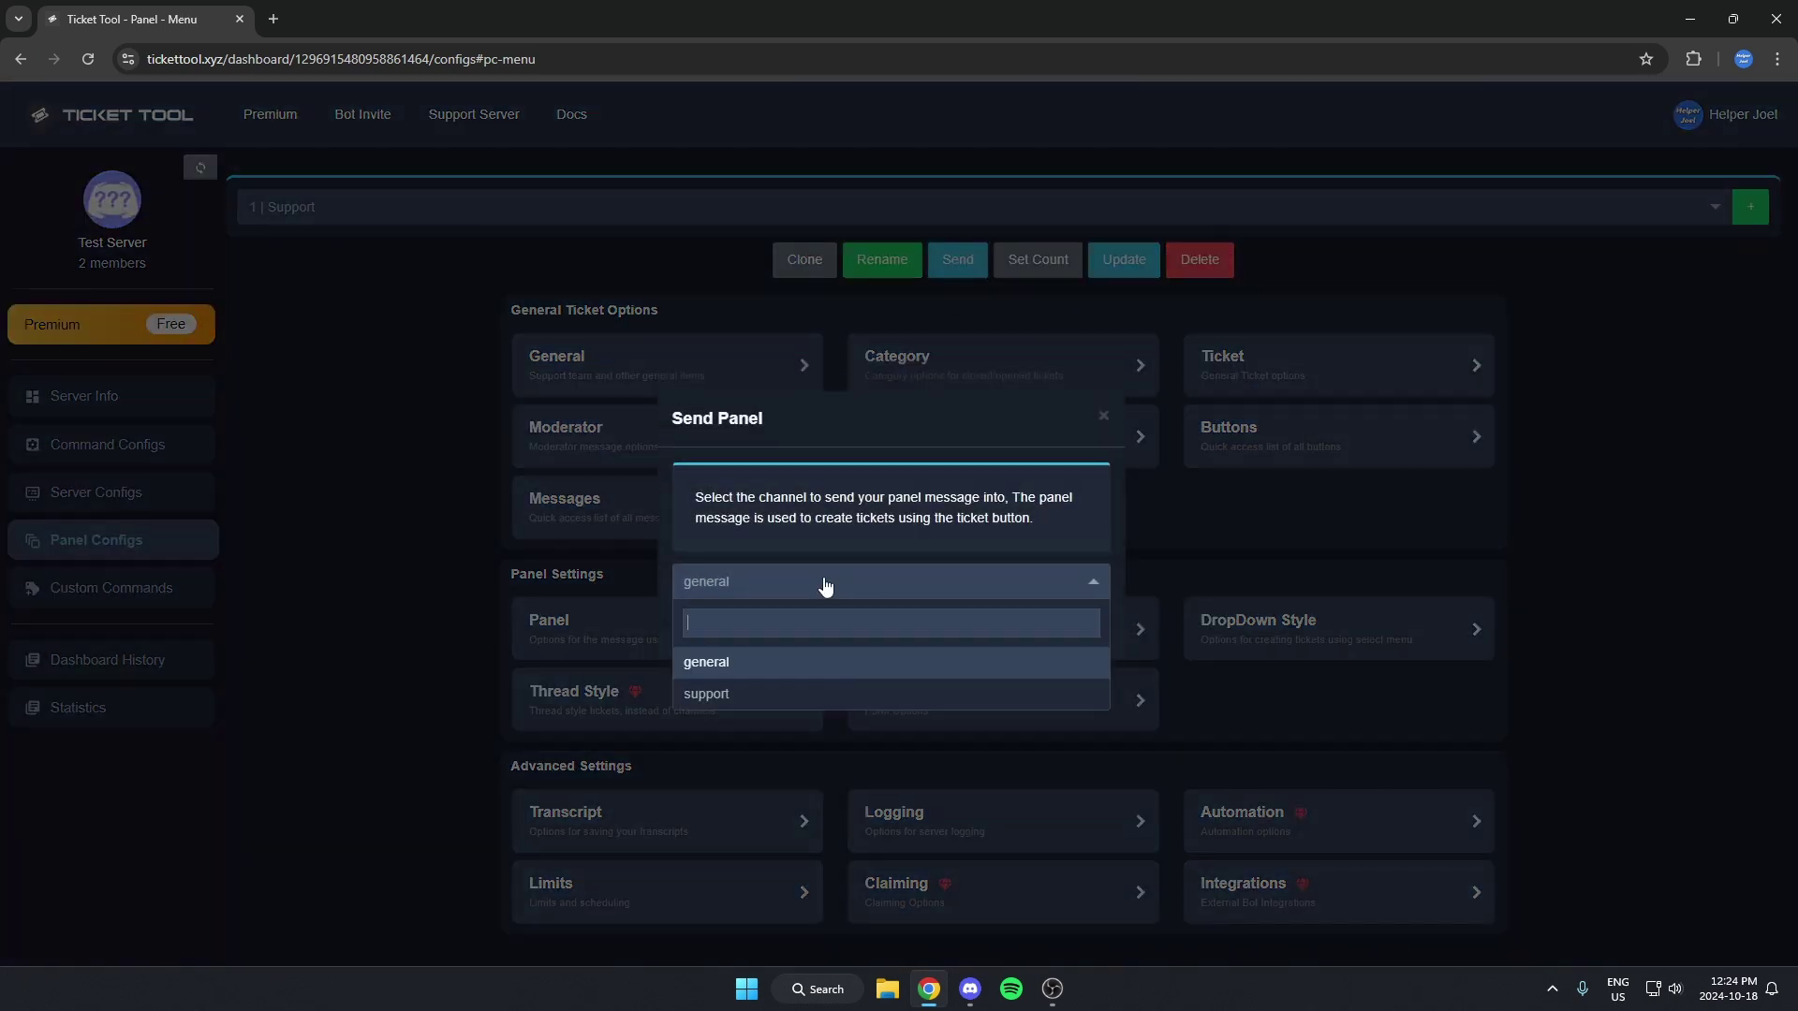
{"action": "left_click", "coordinate": [785, 695]}
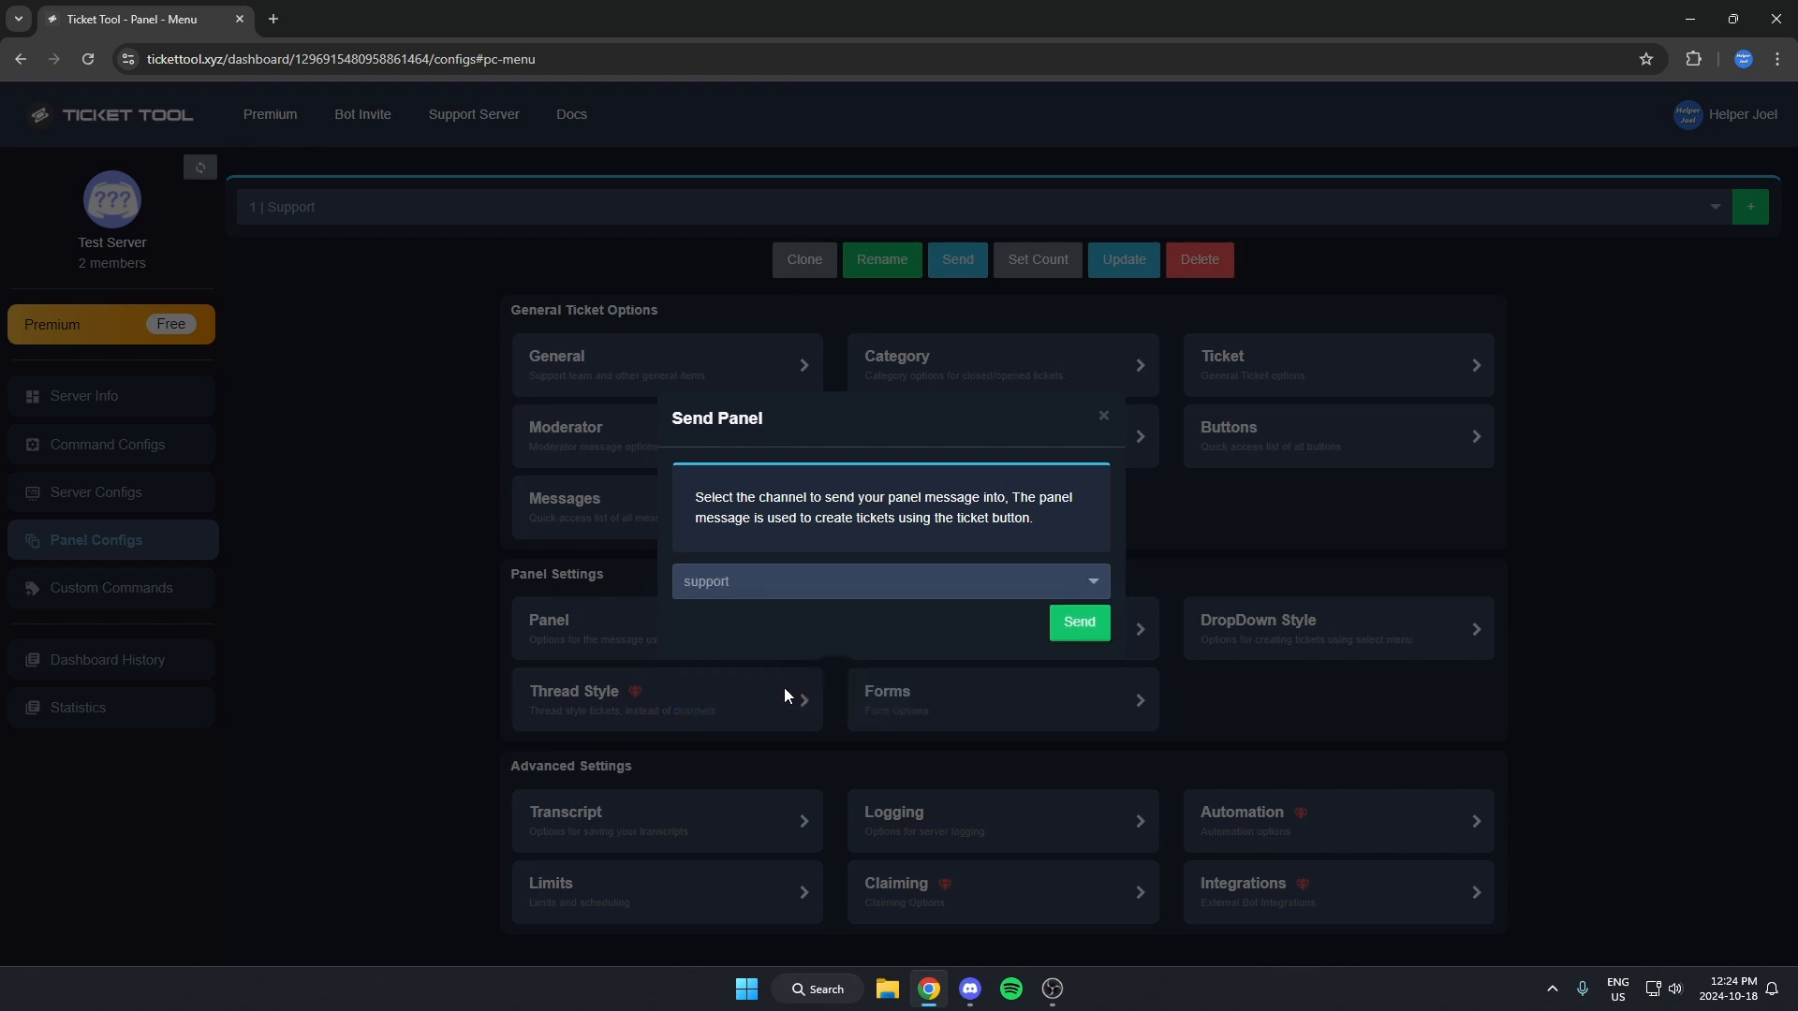
{"action": "left_click", "coordinate": [1077, 623]}
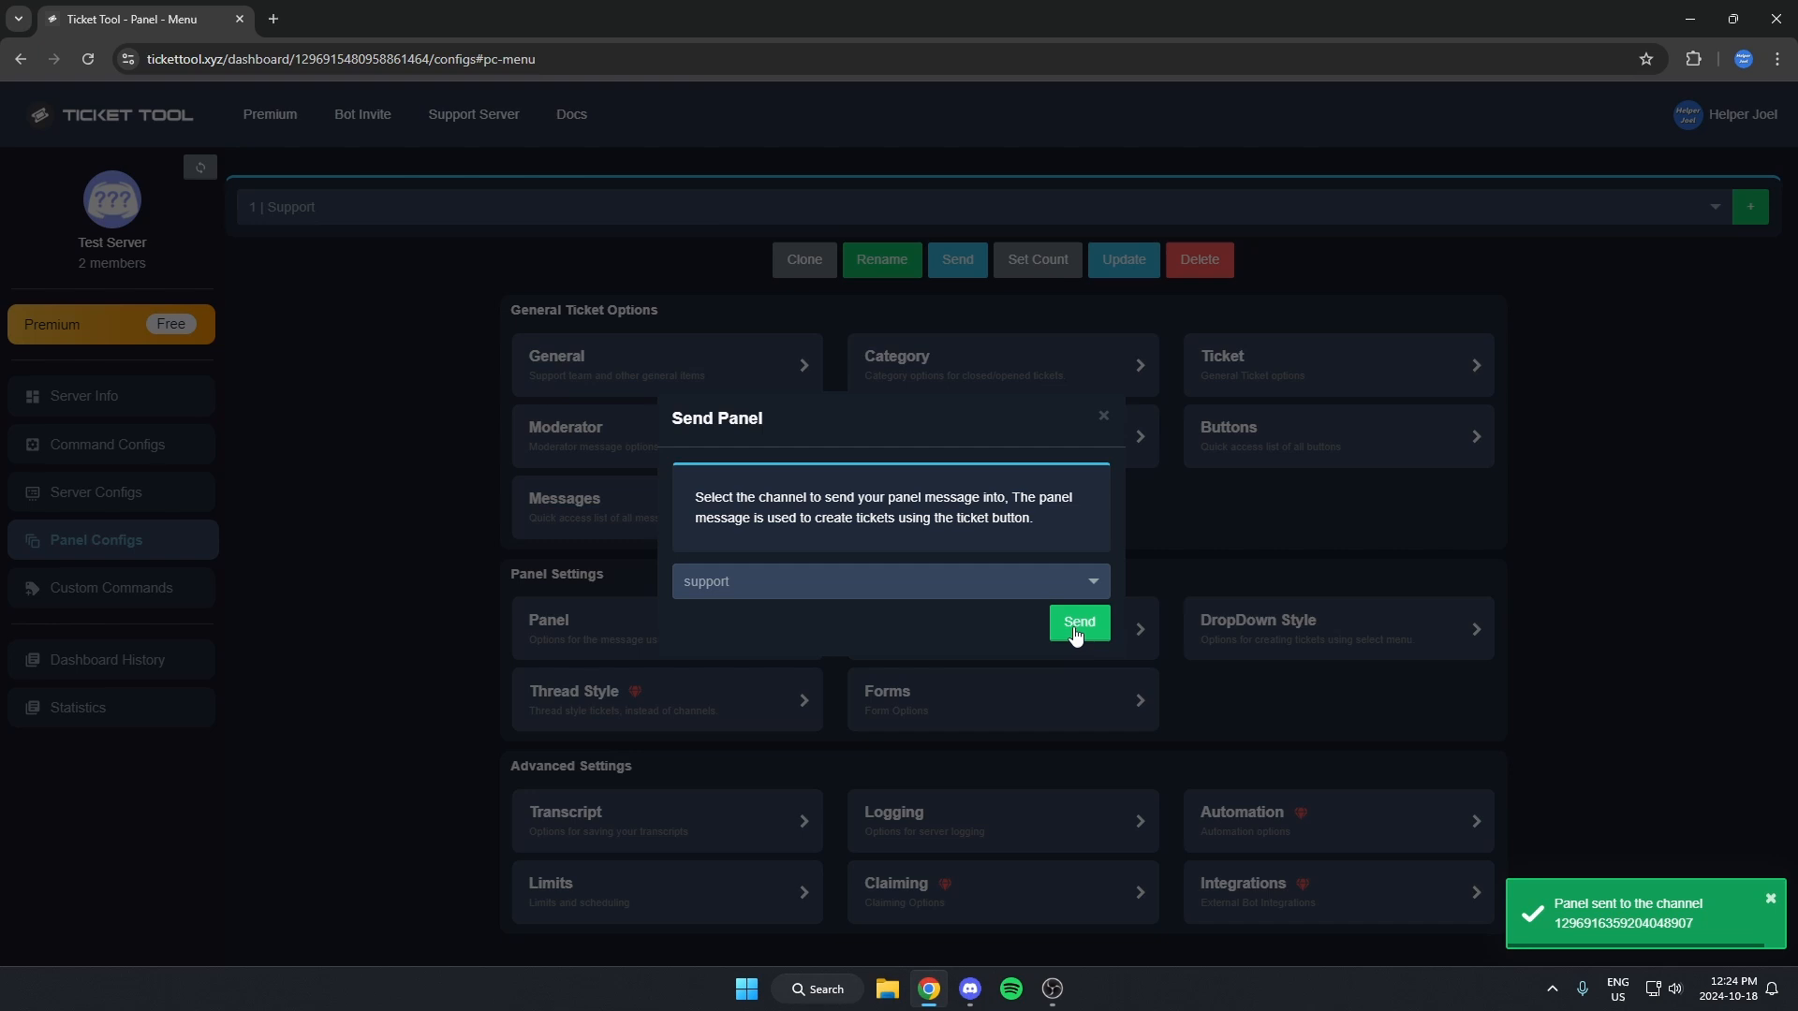
{"action": "left_click", "coordinate": [971, 990]}
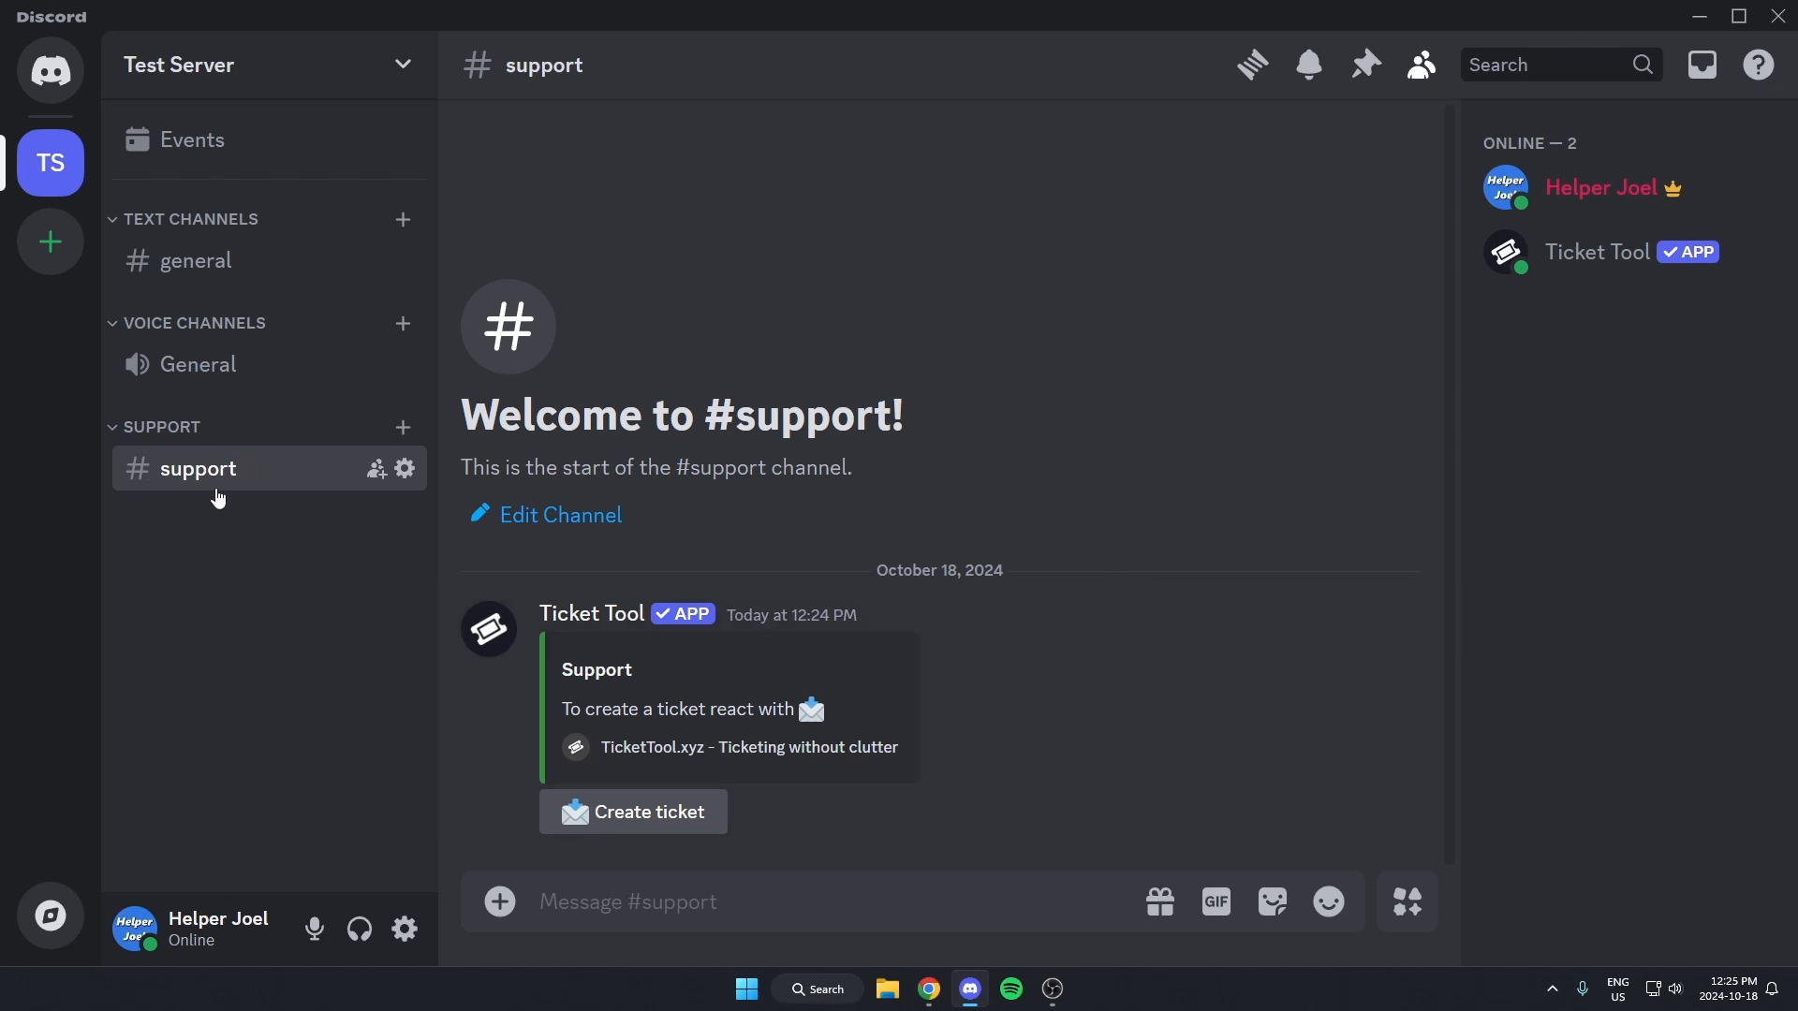
- Deny everyone the Send Messages permission in #support and save the change
{"action": "left_click", "coordinate": [405, 470]}
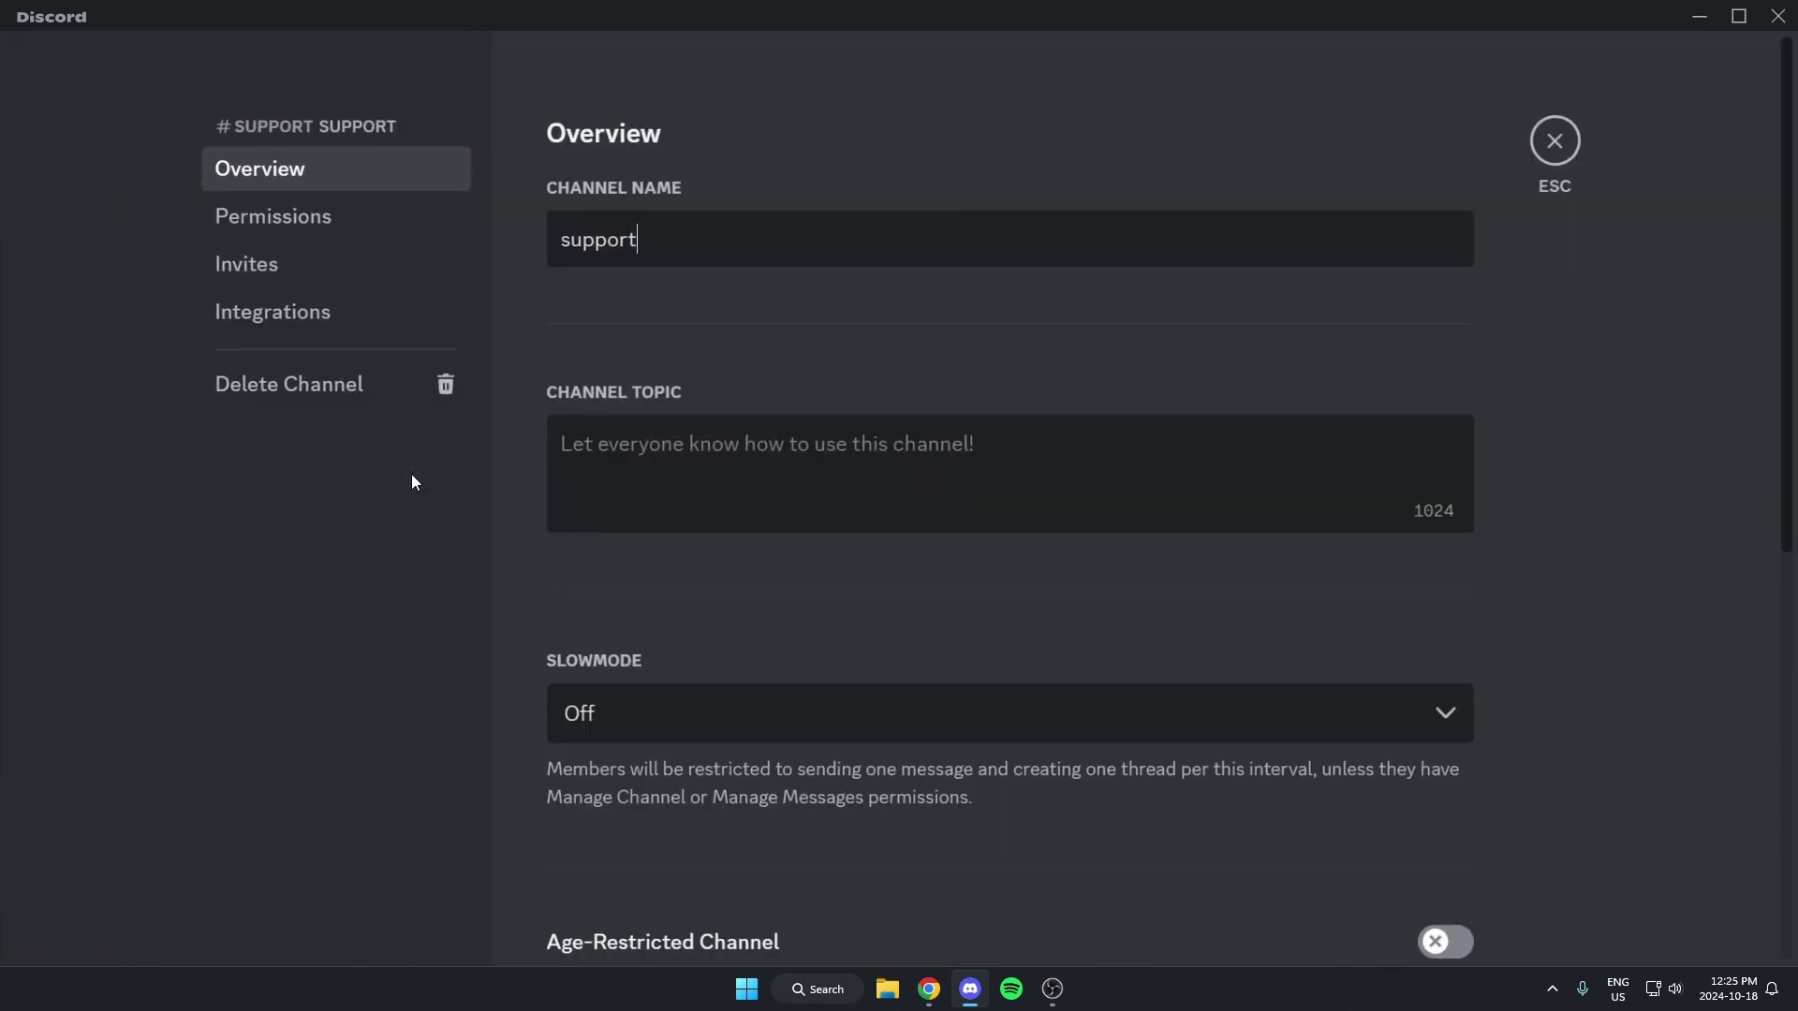
{"action": "left_click", "coordinate": [319, 221]}
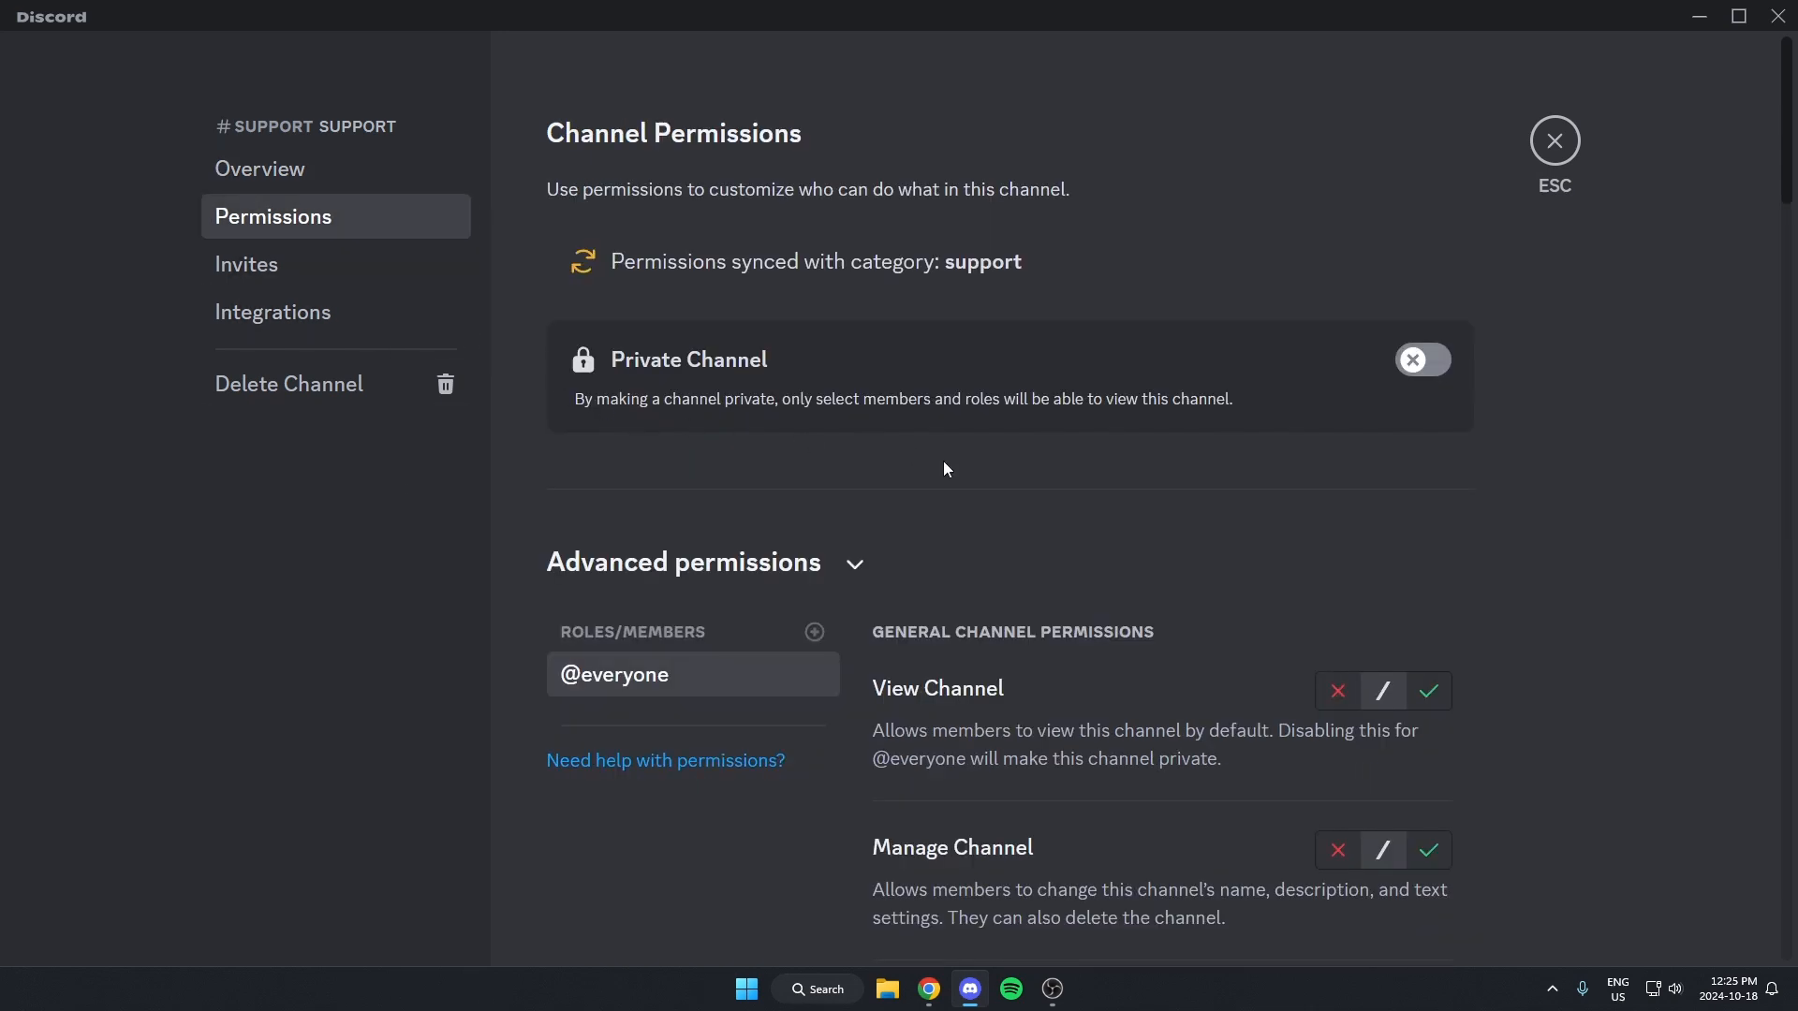
{"action": "scroll", "coordinate": [1042, 509], "scroll_direction": "down", "scroll_amount": 3}
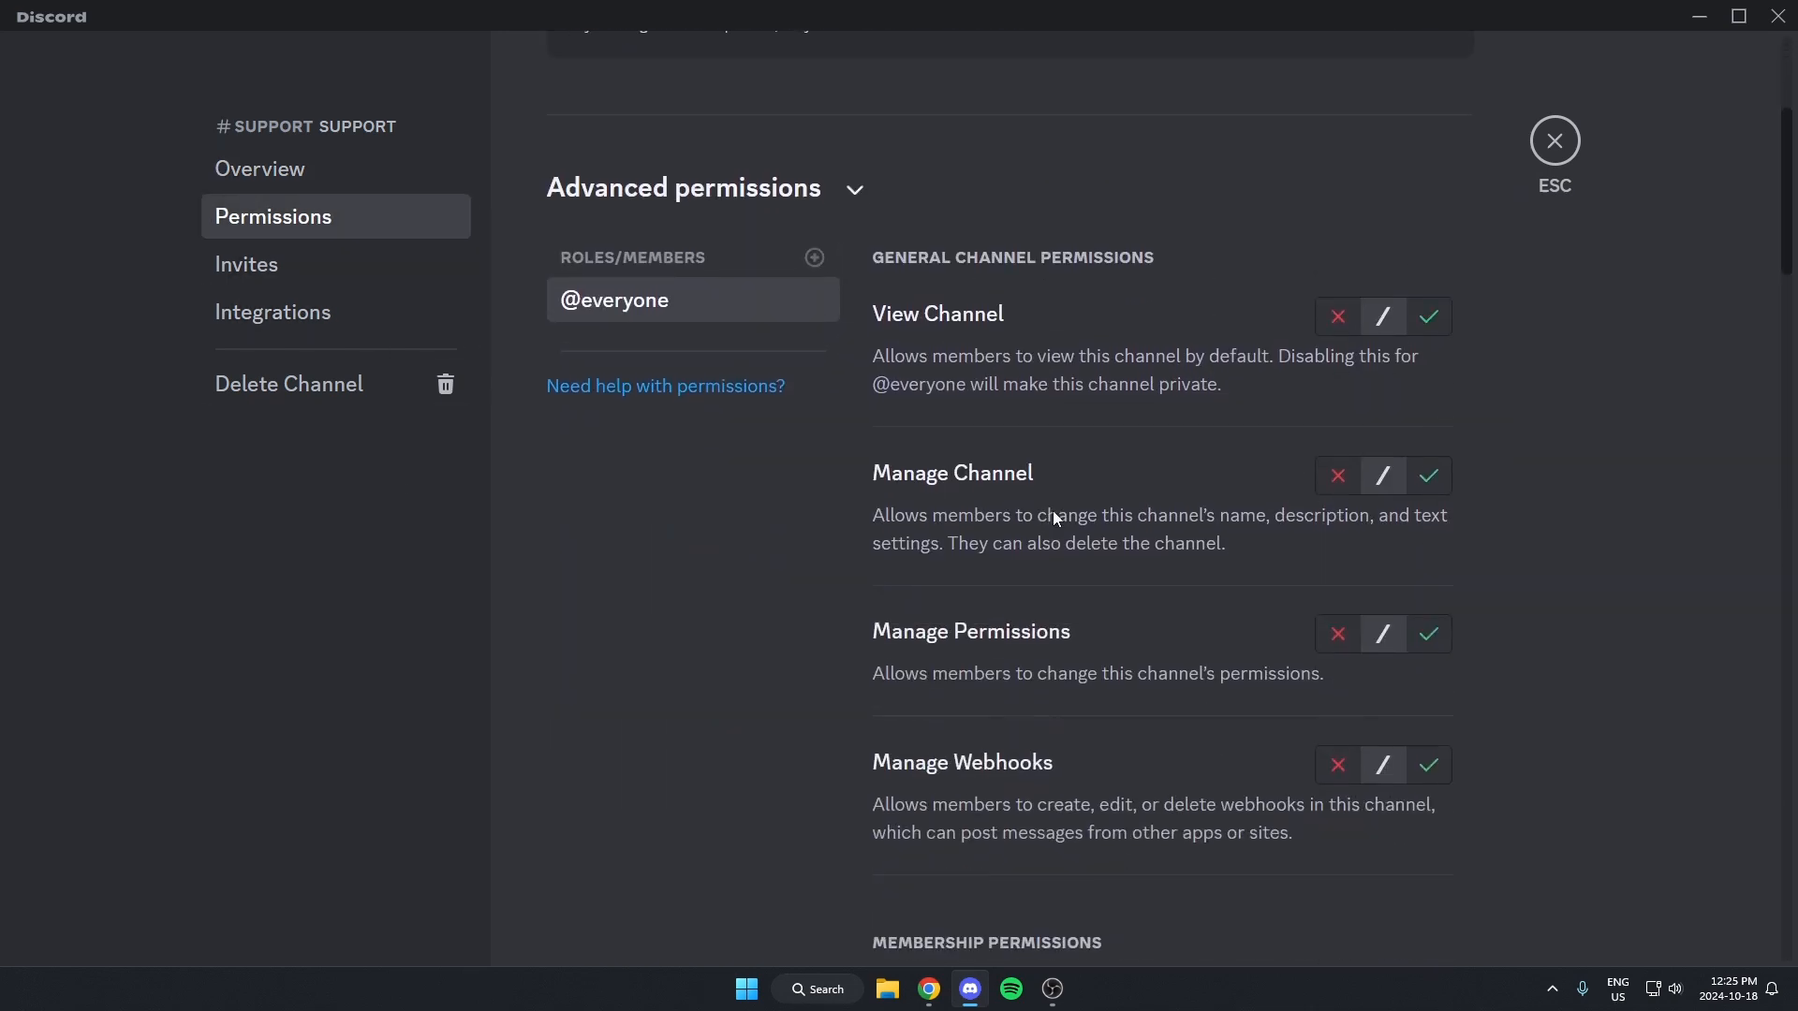
{"action": "scroll", "coordinate": [1053, 510], "scroll_direction": "down", "scroll_amount": 3}
{"action": "scroll", "coordinate": [1074, 519], "scroll_direction": "down", "scroll_amount": 3}
{"action": "scroll", "coordinate": [1083, 519], "scroll_direction": "down", "scroll_amount": 2}
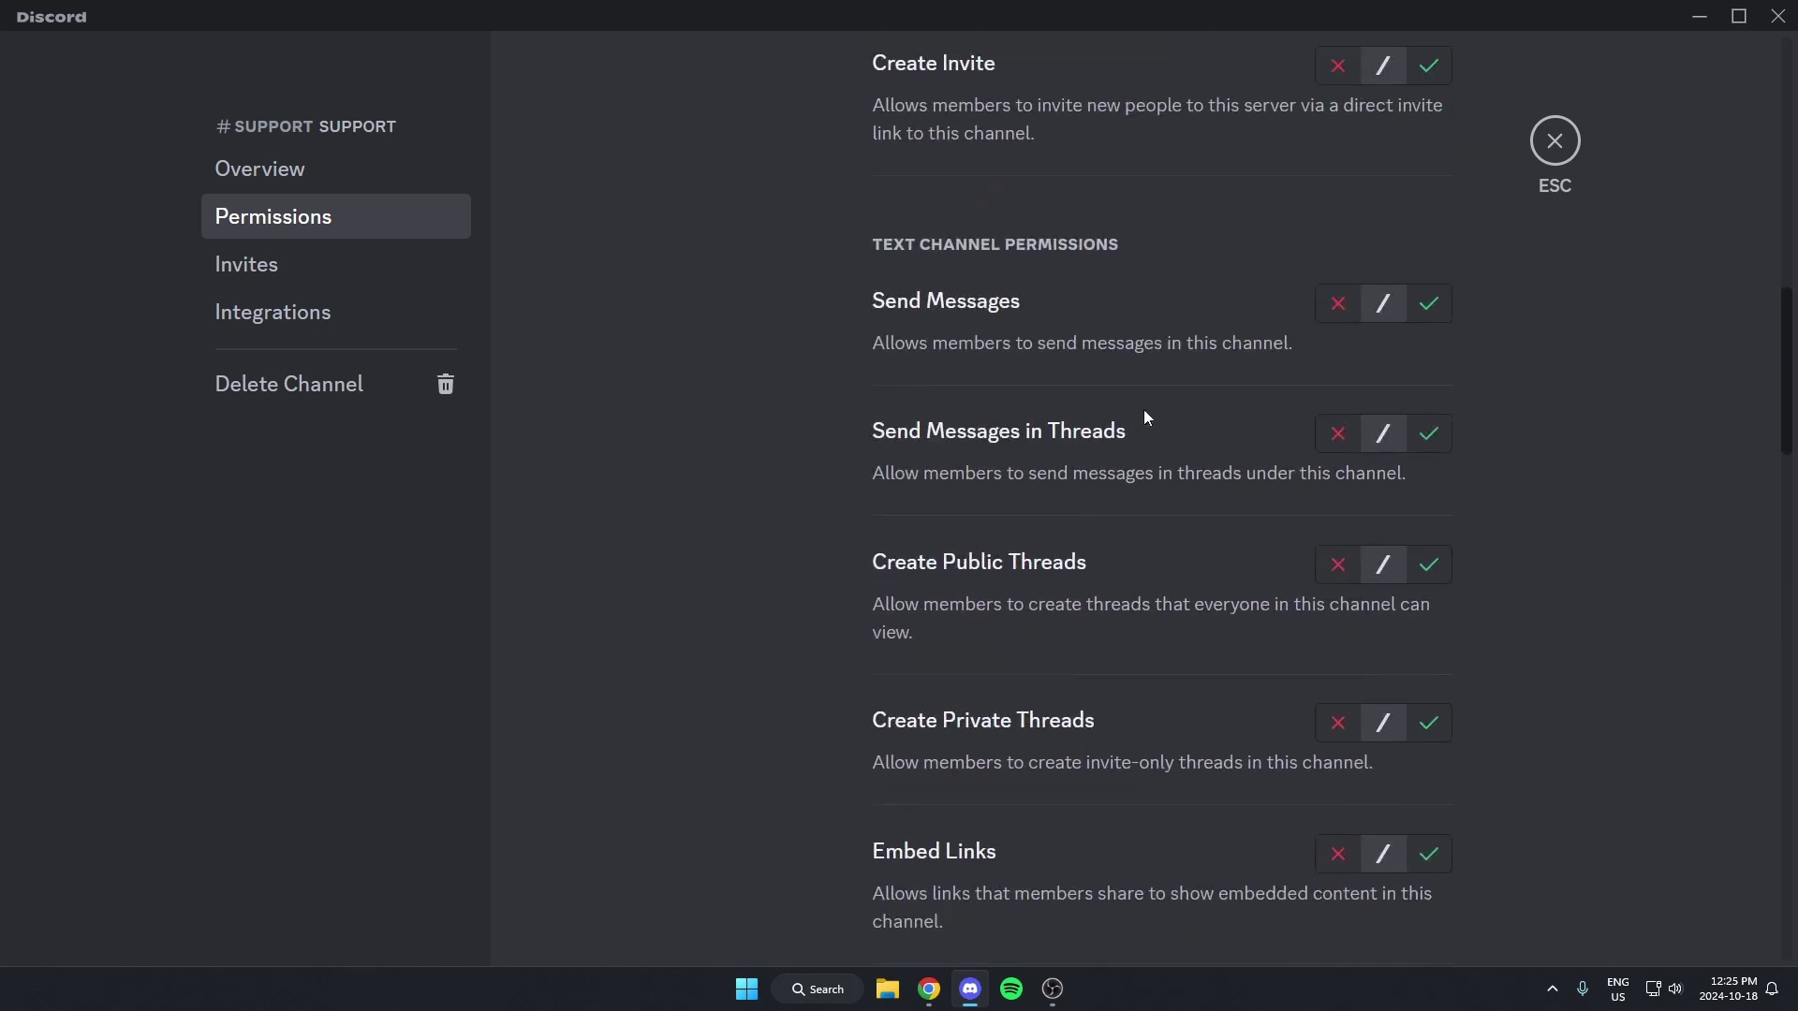
{"action": "left_click", "coordinate": [1336, 305]}
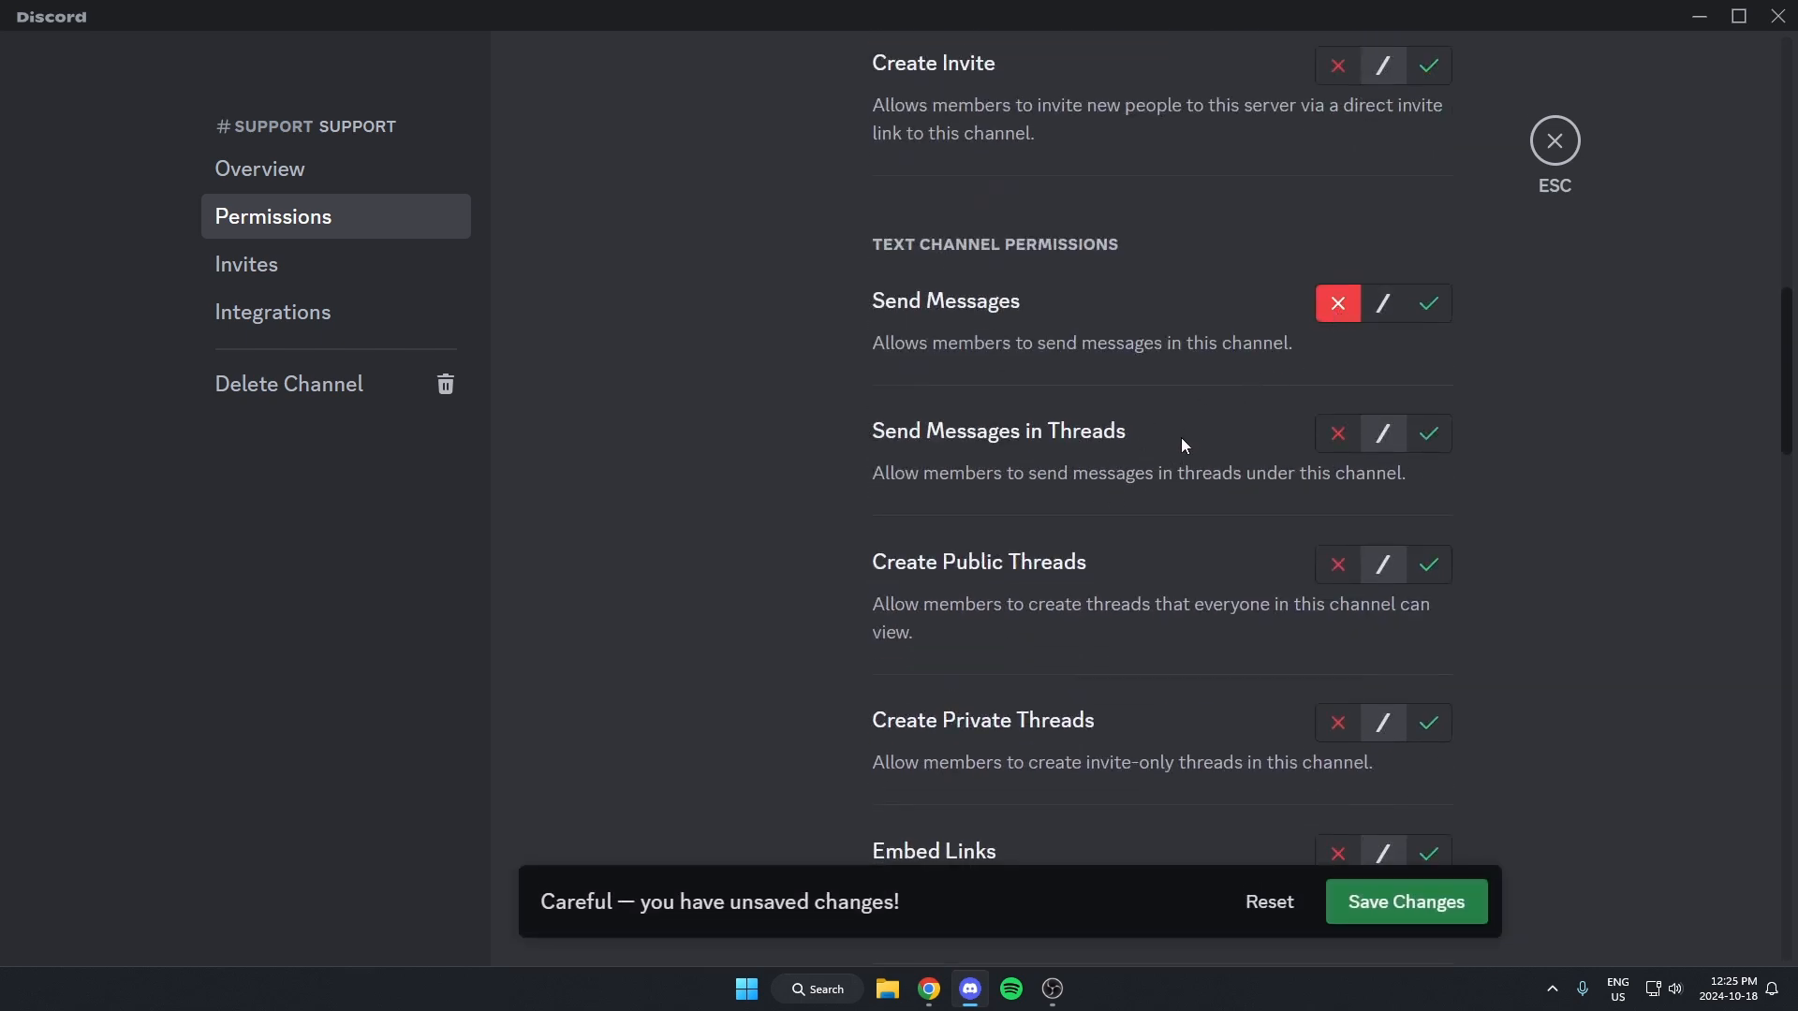
{"action": "left_click", "coordinate": [1406, 902]}
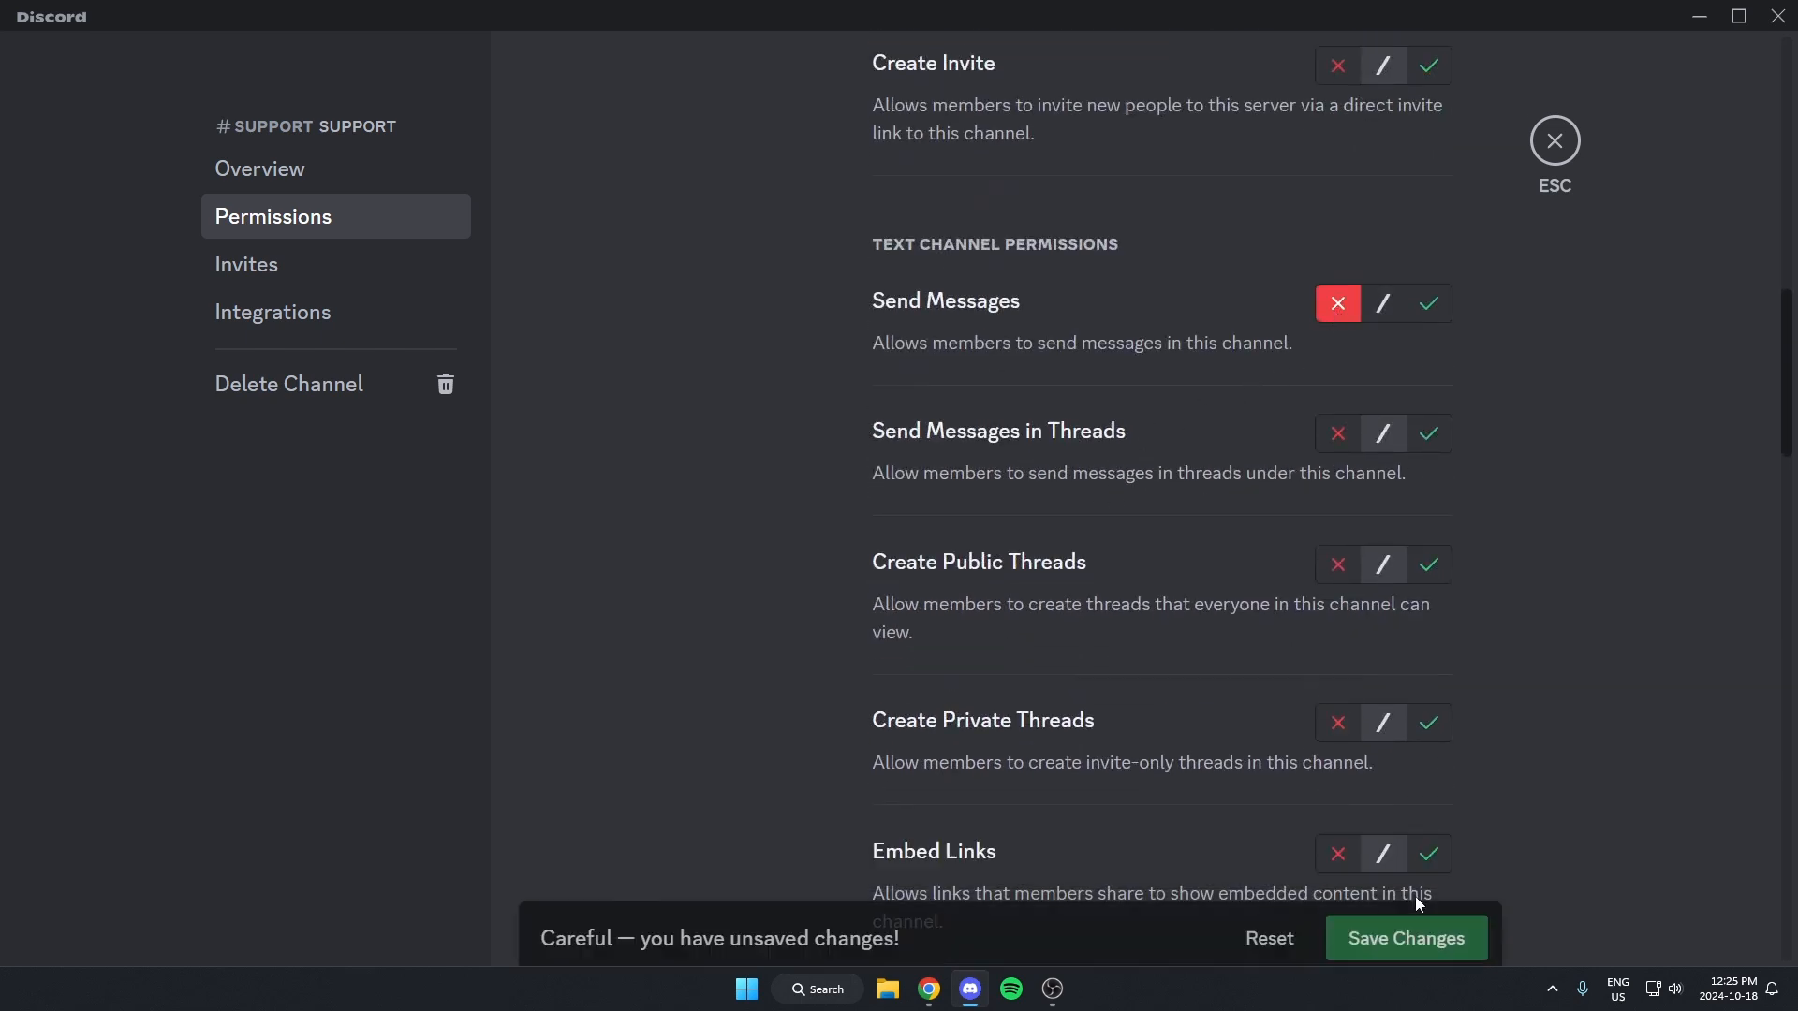
{"action": "key", "text": "Escape"}
- Create a test ticket from the Support panel's Create ticket button
{"action": "left_click", "coordinate": [692, 826]}
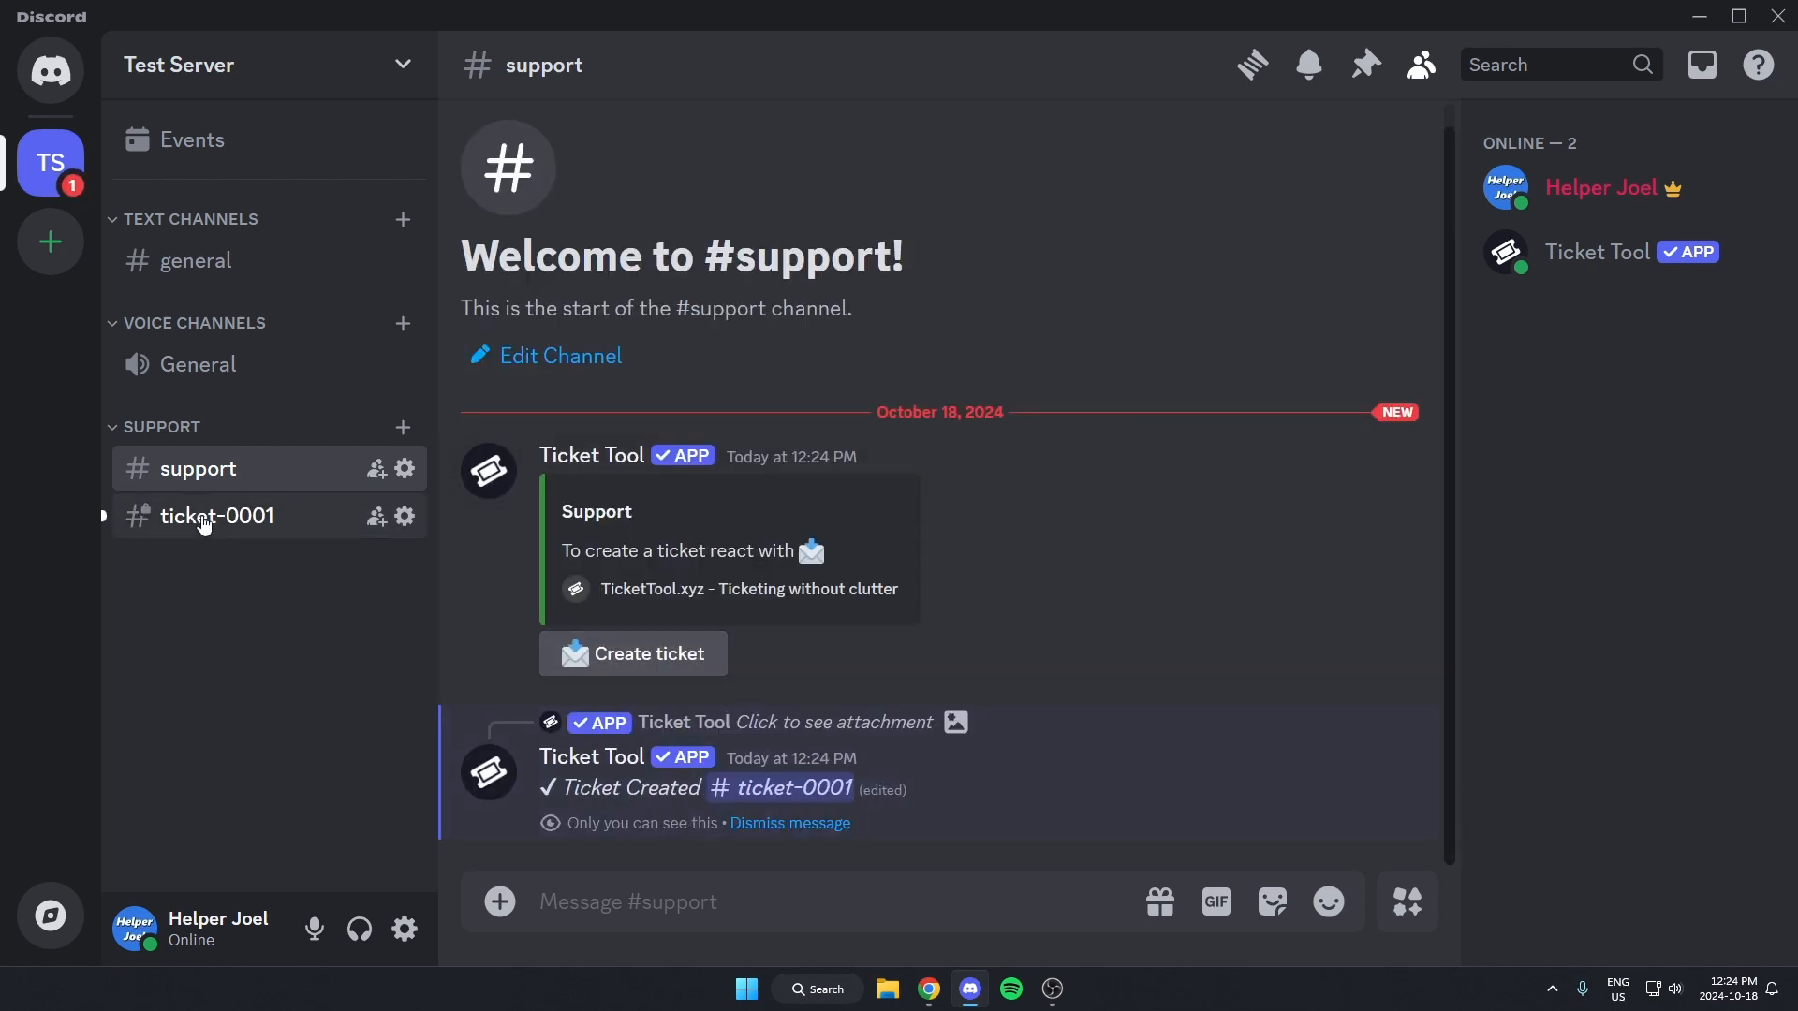
- Close ticket-0001 with confirmation, then delete the resulting #closed-0001 channel
{"action": "left_click", "coordinate": [264, 520]}
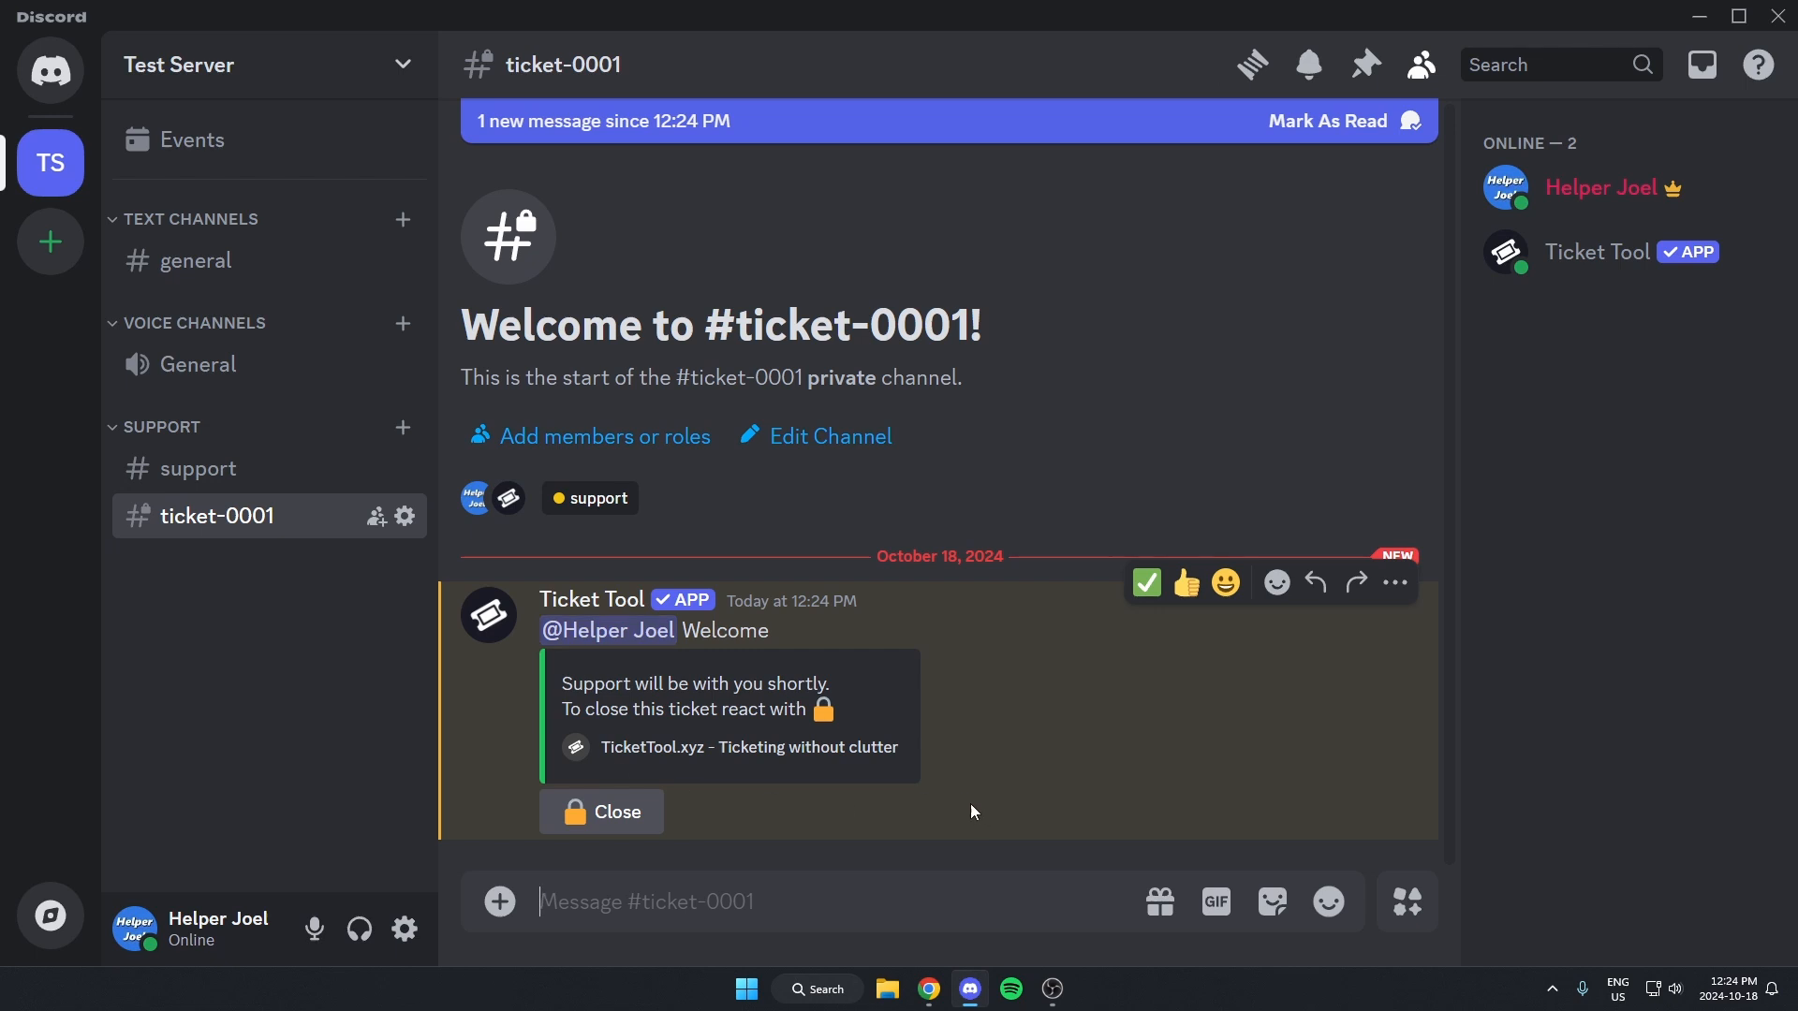
{"action": "left_click", "coordinate": [599, 812]}
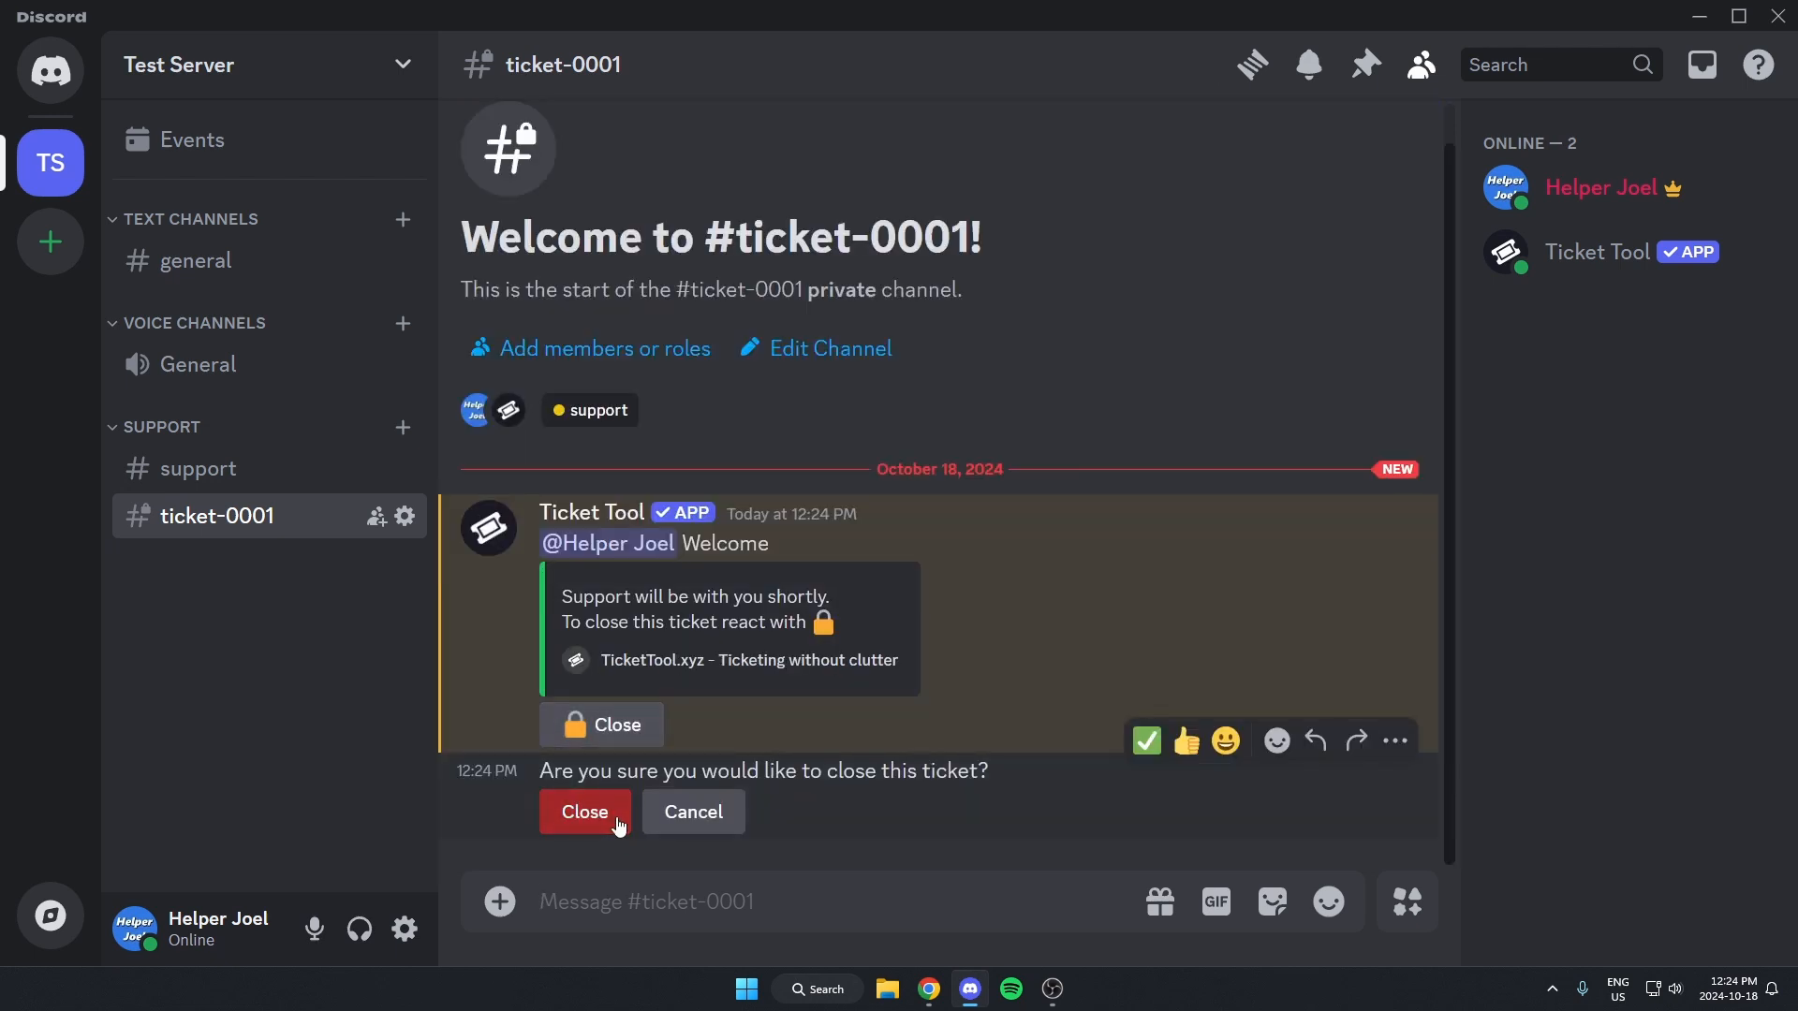
{"action": "left_click", "coordinate": [585, 811]}
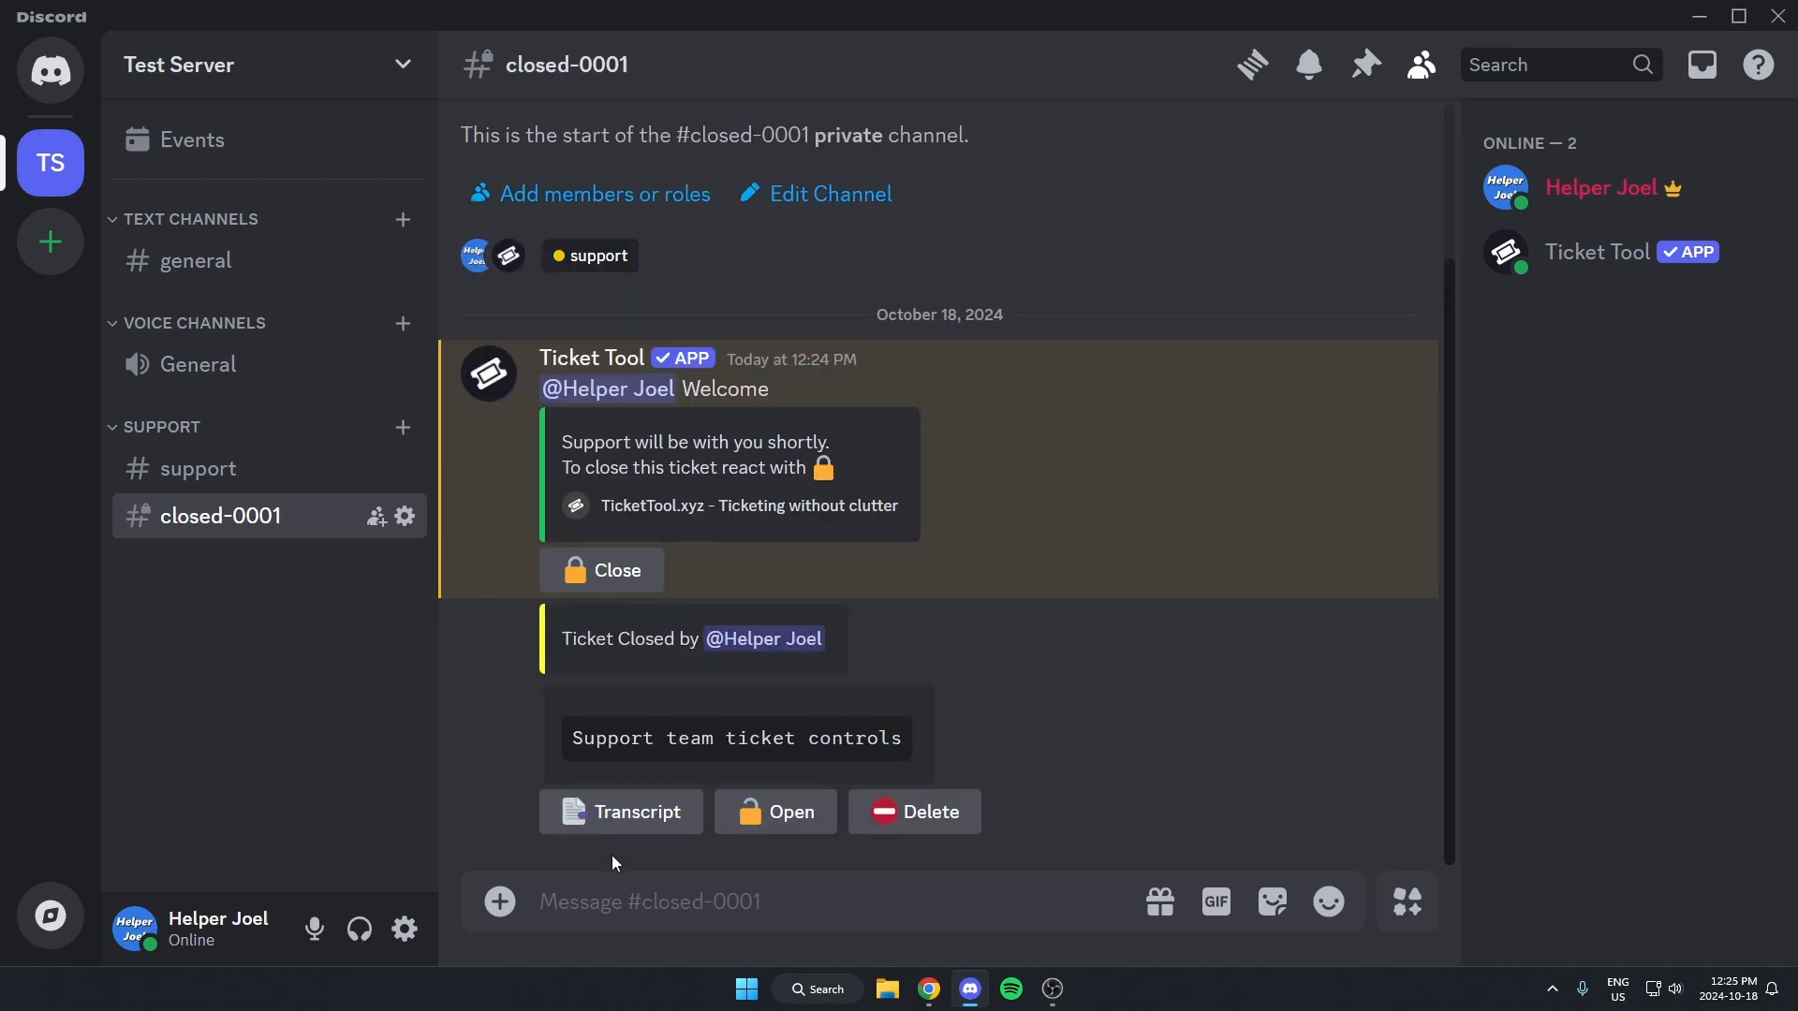
{"action": "left_click", "coordinate": [915, 812]}
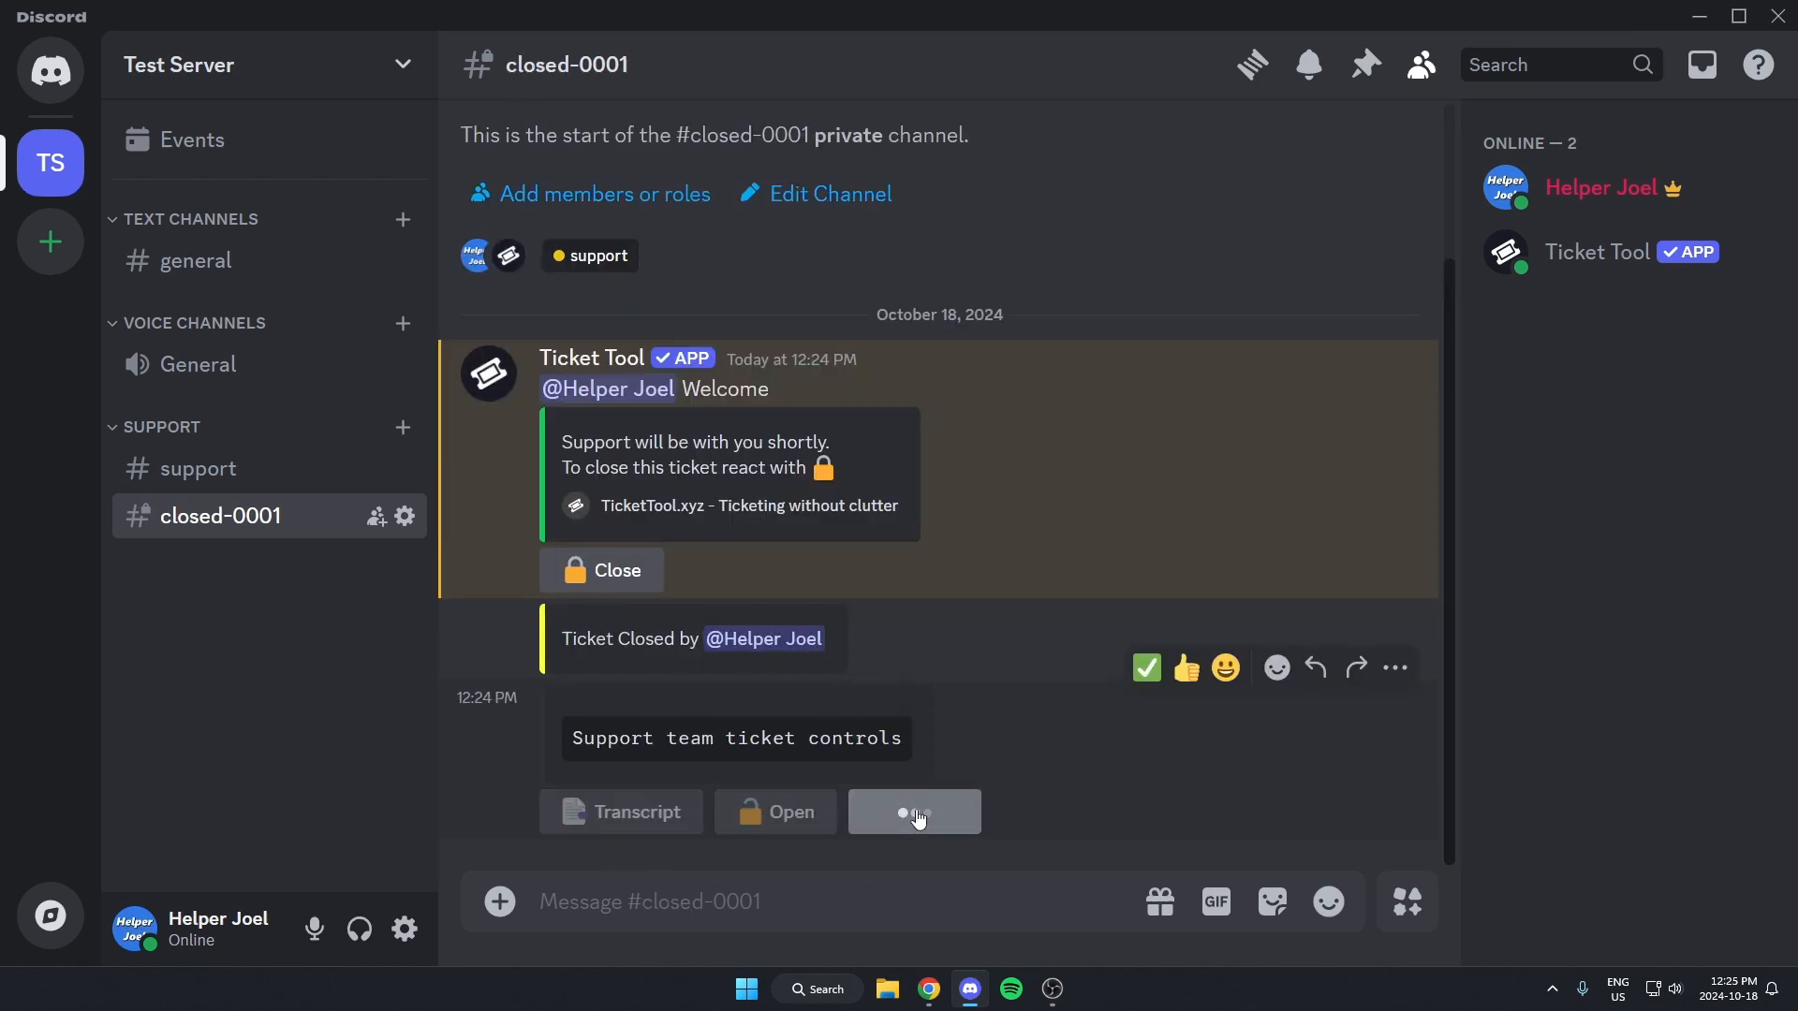